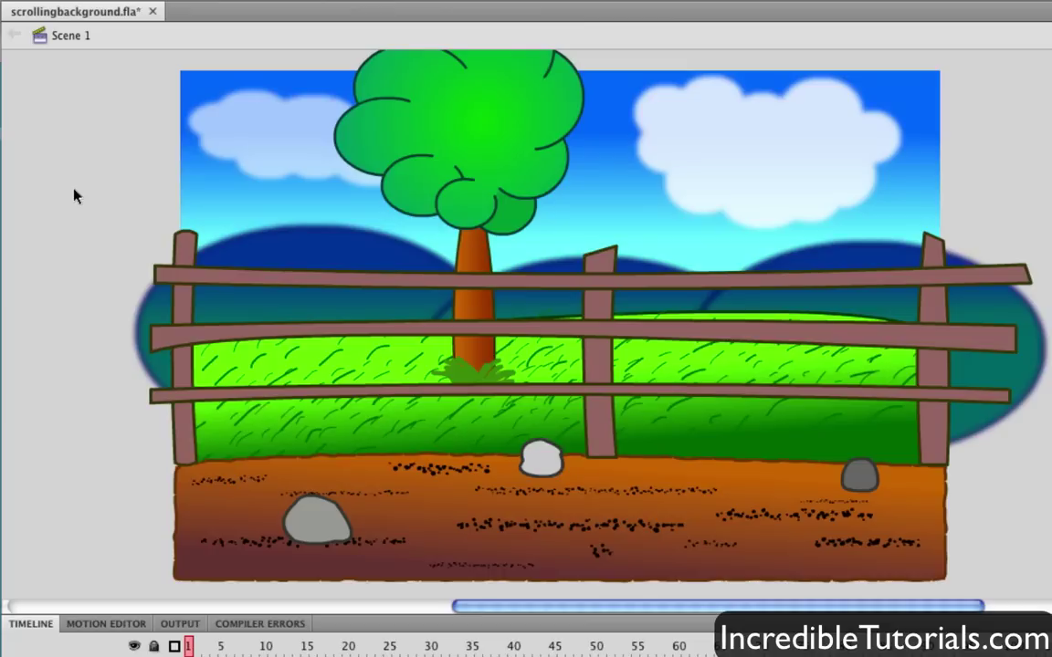
Open the Fence symbol, show its five layers, and scroll to empty stage on the left
{"action": "double_click", "coordinate": [187, 265]}
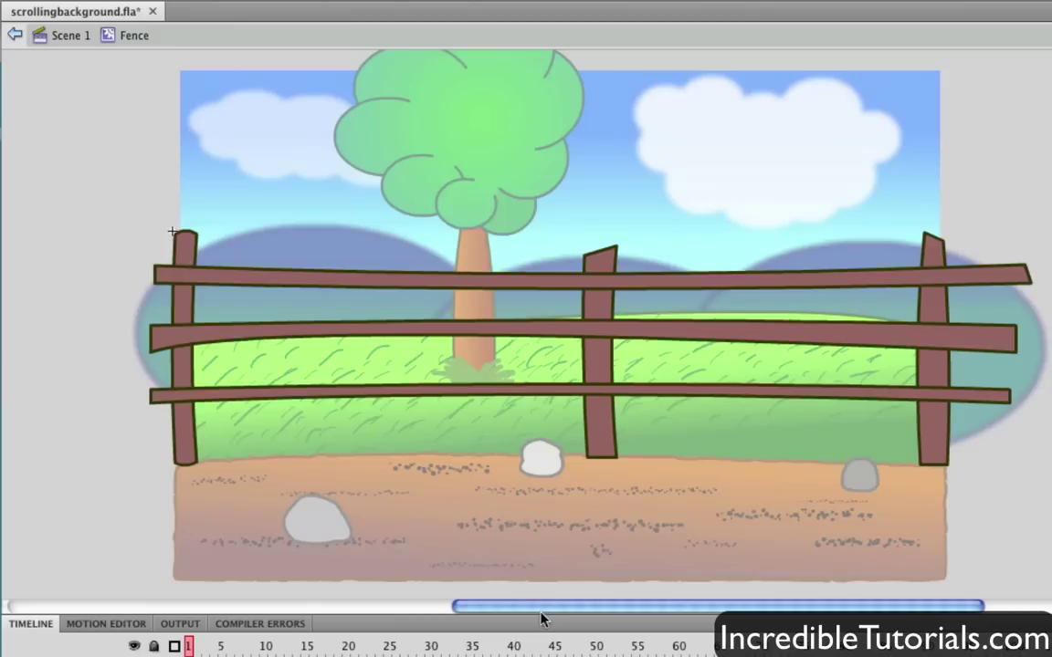
{"action": "left_click_drag", "start_coordinate": [543, 617], "coordinate": [474, 625]}
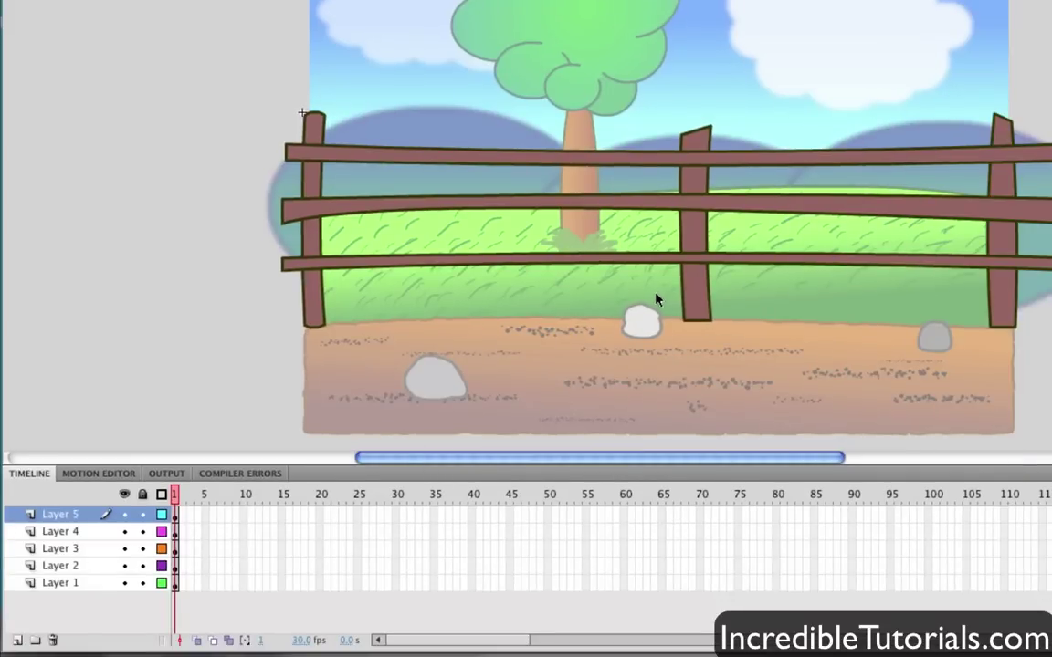
{"action": "left_click", "coordinate": [311, 249]}
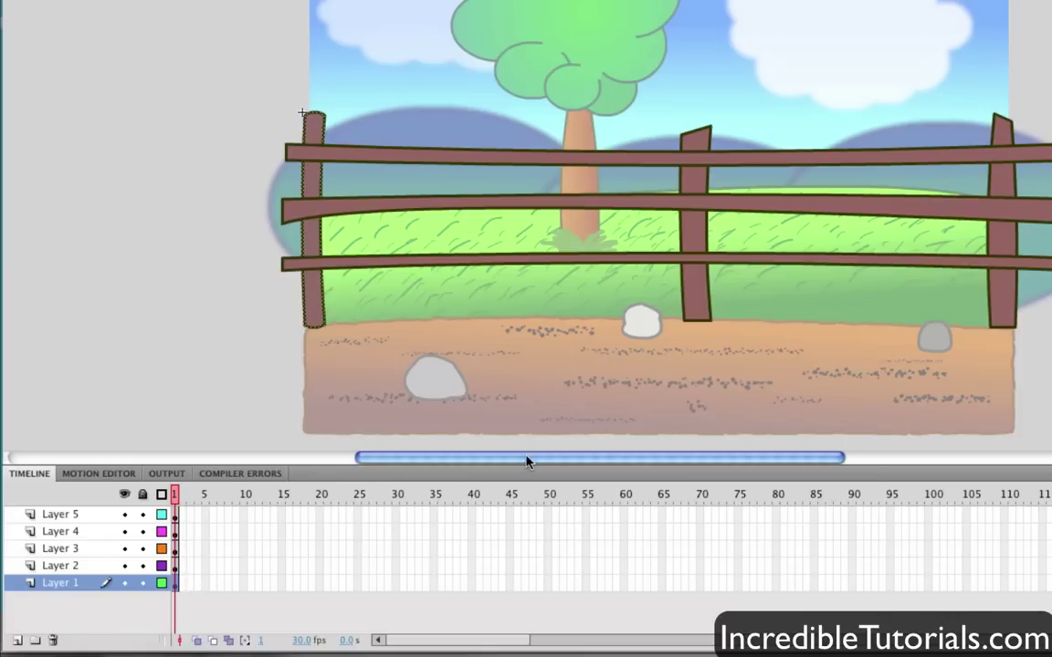
{"action": "left_click_drag", "start_coordinate": [531, 462], "coordinate": [392, 469]}
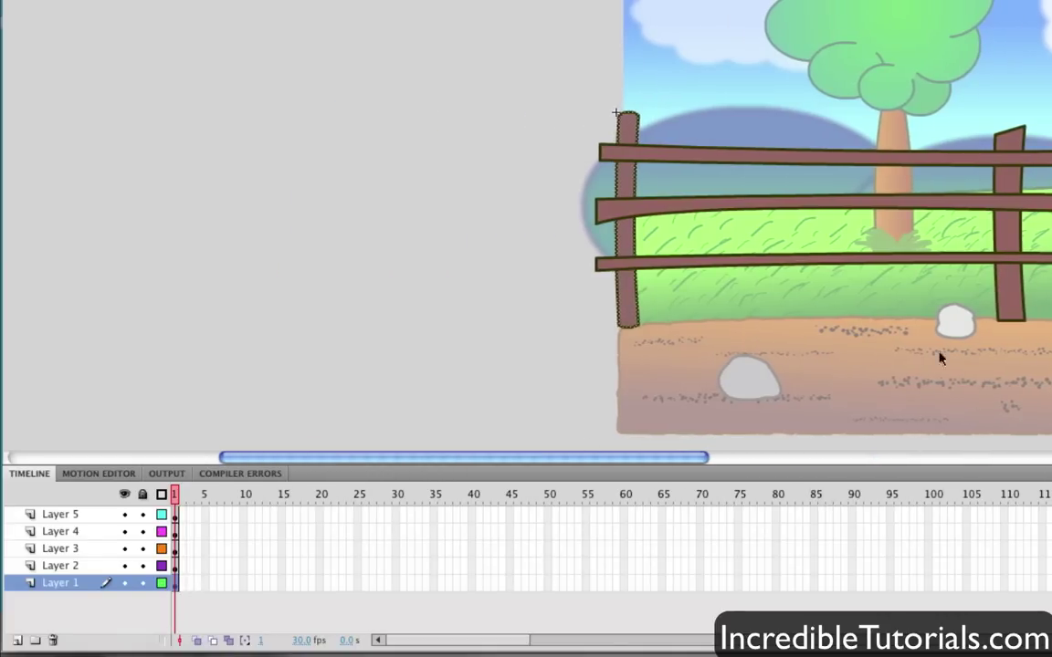
Paste copied fence posts onto a new Layer 11 and line them up left of the fence
{"action": "left_click", "coordinate": [955, 317]}
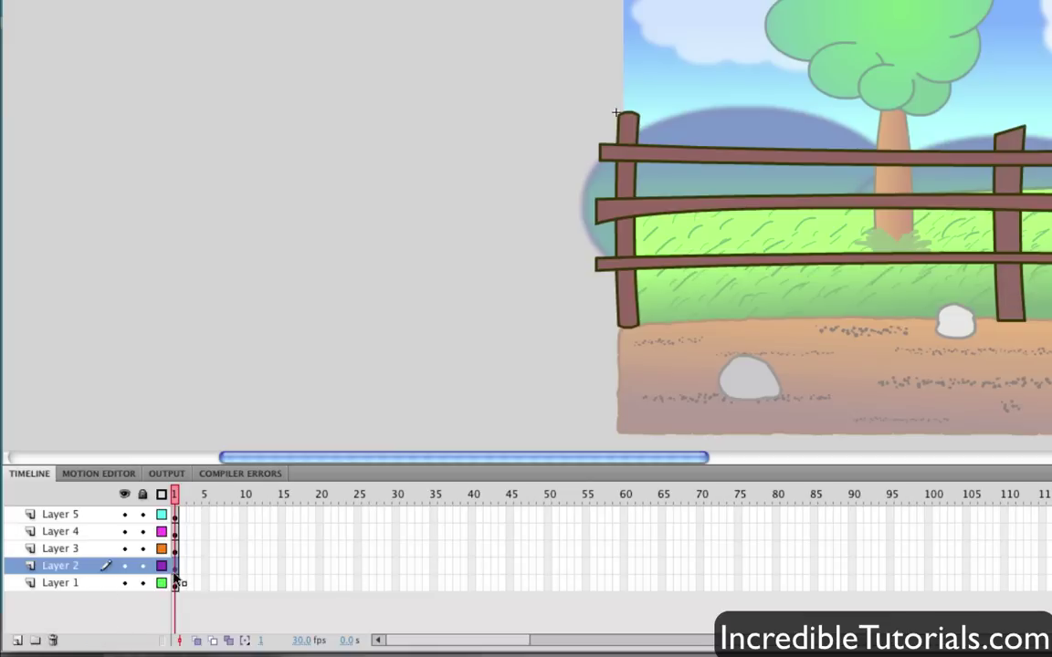
{"action": "left_click", "coordinate": [1004, 226]}
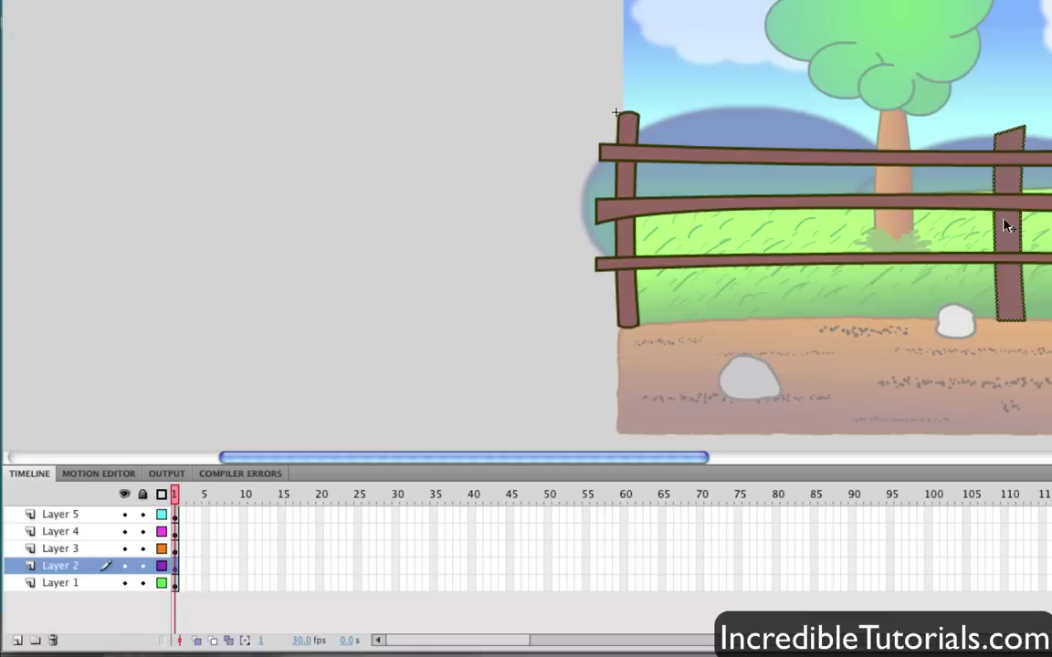
{"action": "key", "text": "super"}
{"action": "key", "text": "super+c"}
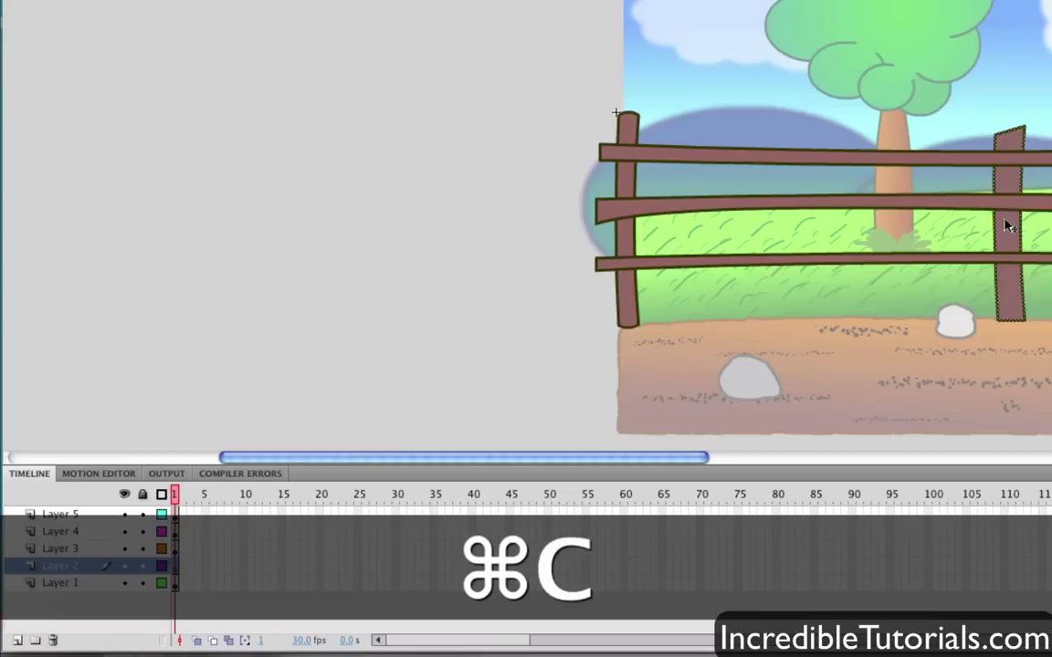
{"action": "left_click", "coordinate": [64, 514]}
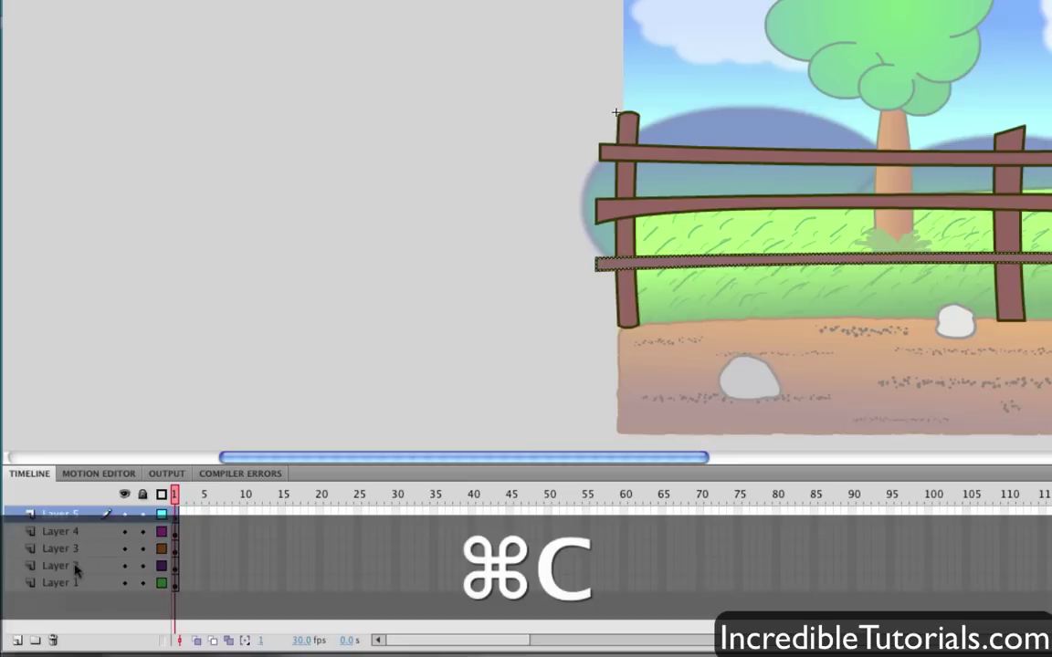
{"action": "left_click", "coordinate": [71, 567]}
{"action": "left_click", "coordinate": [16, 640]}
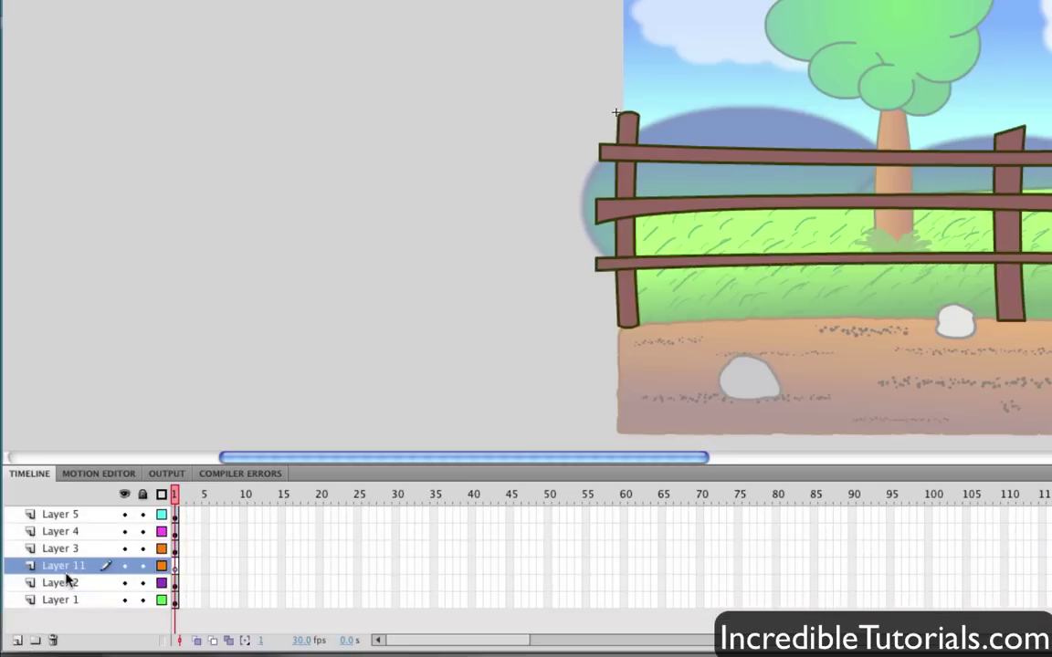
{"action": "key", "text": "super+v"}
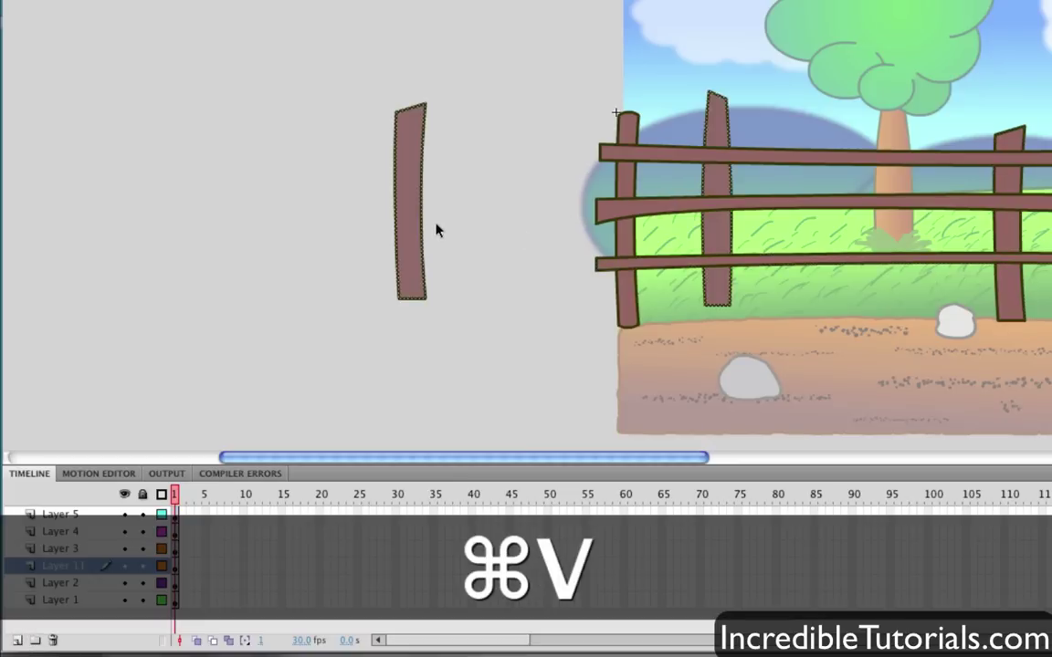
{"action": "left_click_drag", "start_coordinate": [415, 253], "coordinate": [6, 273]}
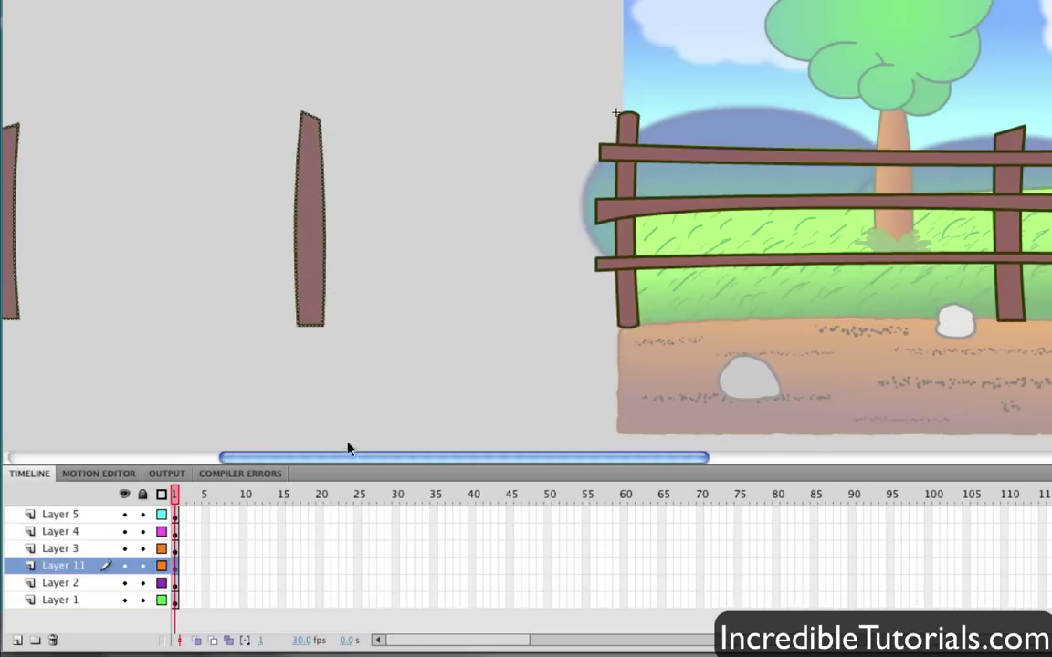
{"action": "scroll", "coordinate": [451, 354], "scroll_direction": "left", "scroll_amount": 5}
{"action": "left_click_drag", "start_coordinate": [508, 212], "coordinate": [496, 212]}
{"action": "left_click_drag", "start_coordinate": [487, 464], "coordinate": [661, 480]}
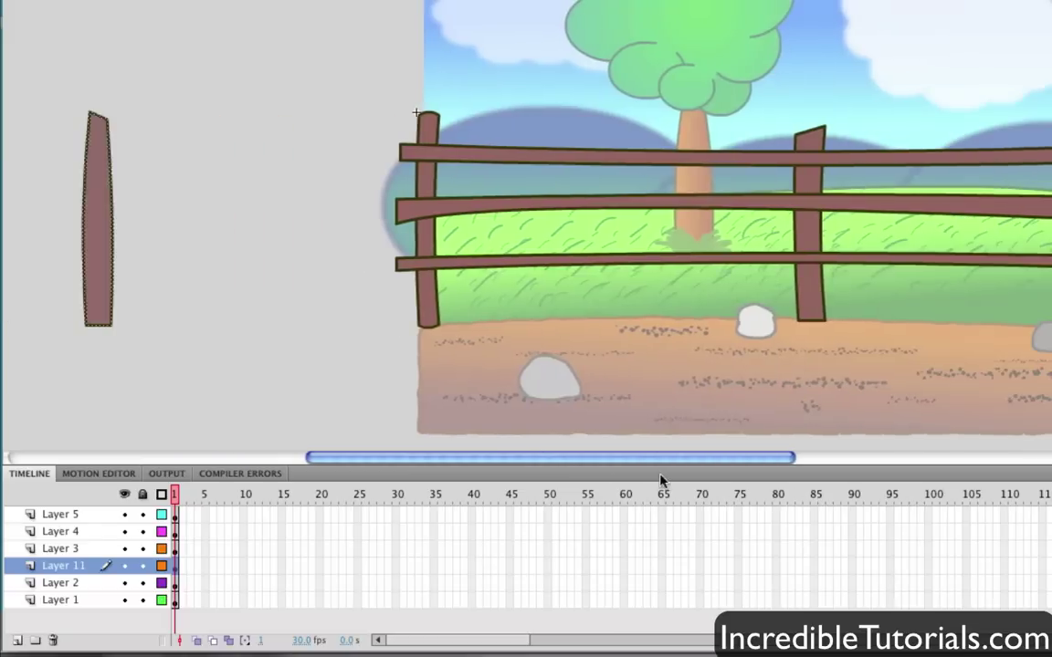
Copy a Layer 1 fence post and place it far left with tops aligned
{"action": "left_click", "coordinate": [427, 172]}
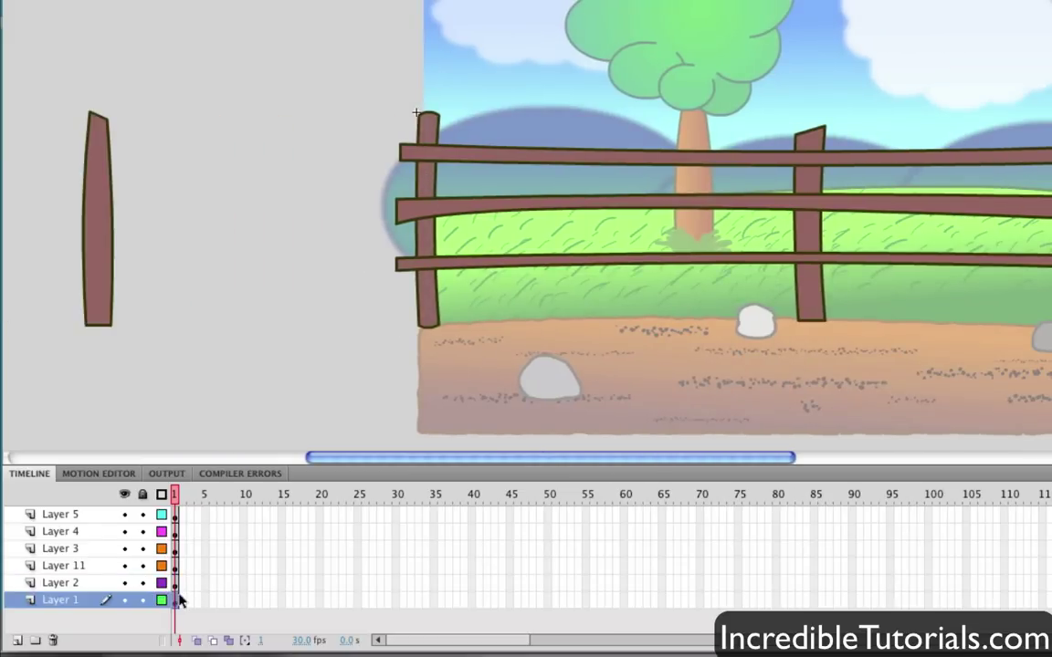
{"action": "key", "text": "super+c"}
{"action": "key", "text": "super+v"}
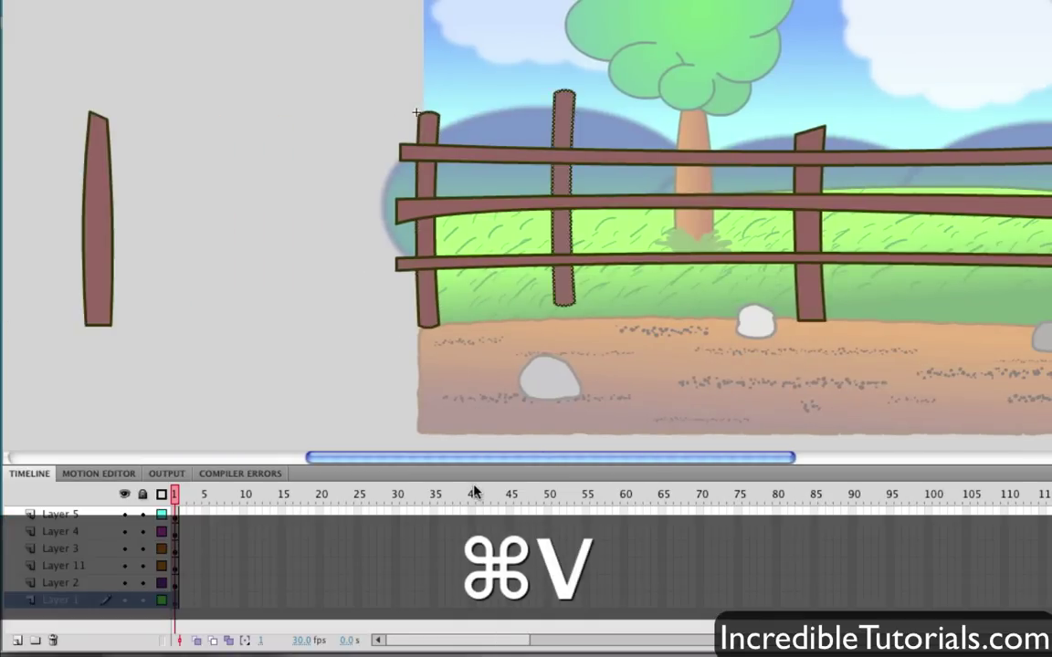
{"action": "left_click_drag", "start_coordinate": [481, 468], "coordinate": [260, 465]}
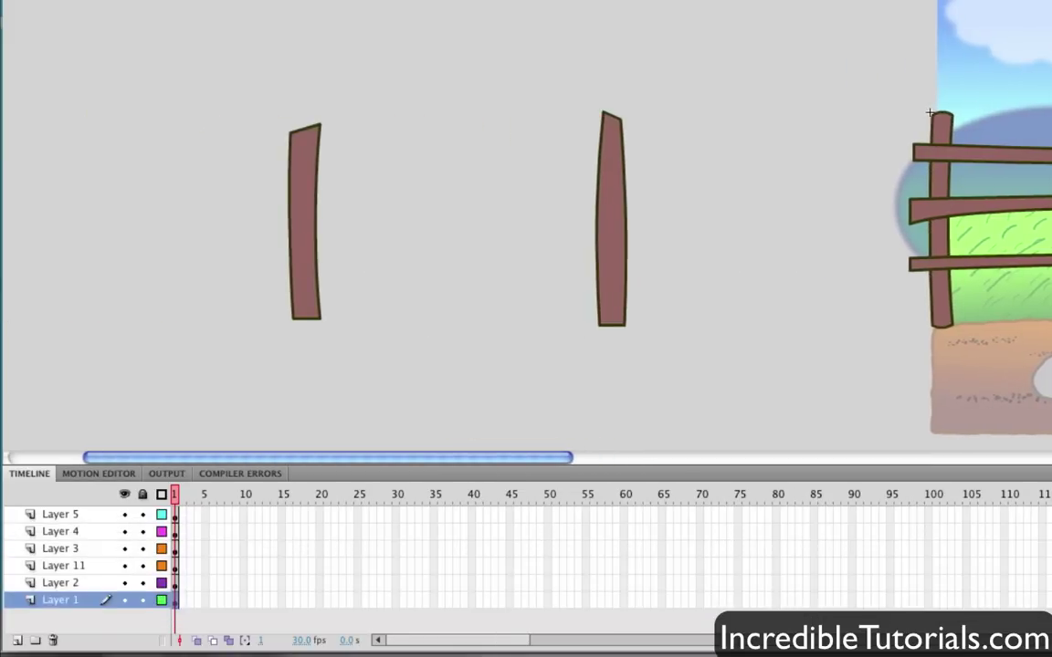
{"action": "left_click_drag", "start_coordinate": [942, 137], "coordinate": [36, 143]}
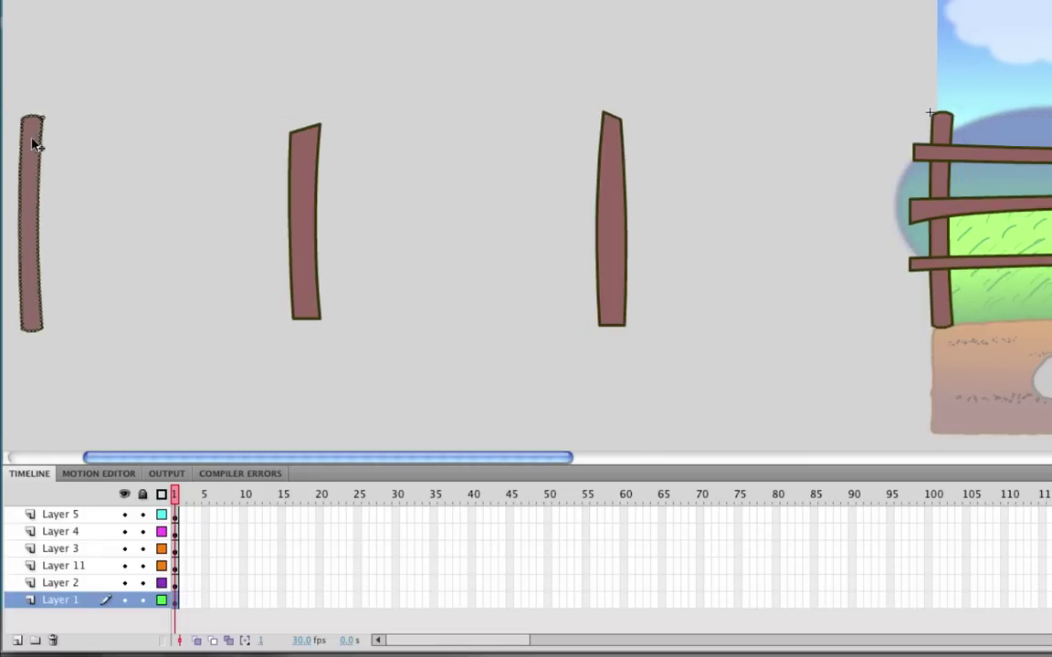
Bend the edges of the middle, right and left spare posts into curves and reshape their tops
{"action": "left_click", "coordinate": [429, 272]}
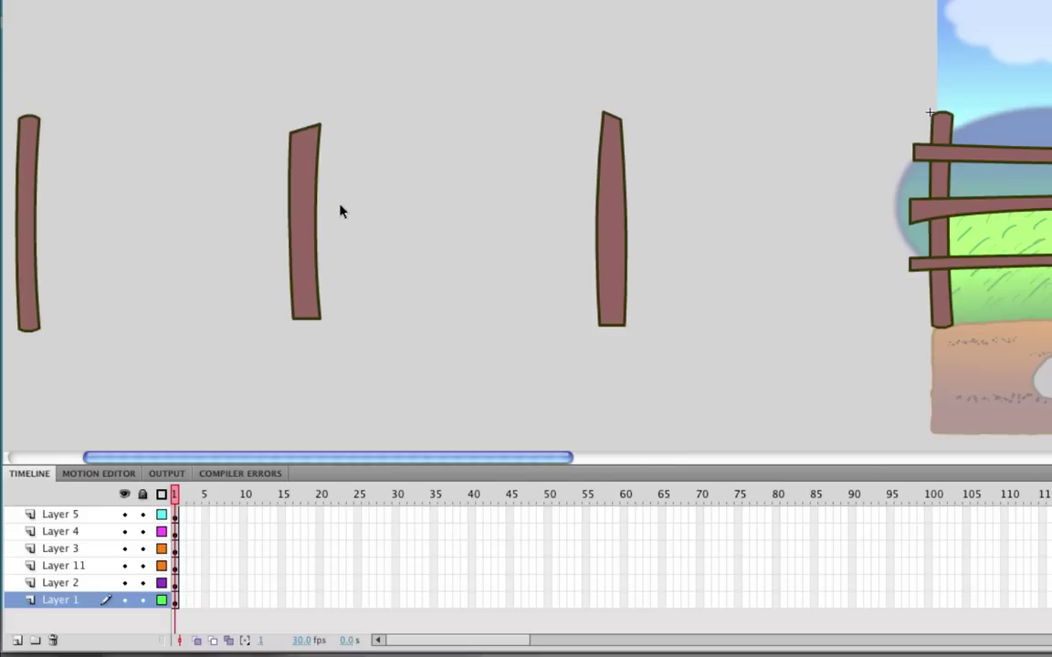
{"action": "left_click_drag", "start_coordinate": [307, 201], "coordinate": [305, 200]}
{"action": "left_click_drag", "start_coordinate": [309, 125], "coordinate": [309, 128]}
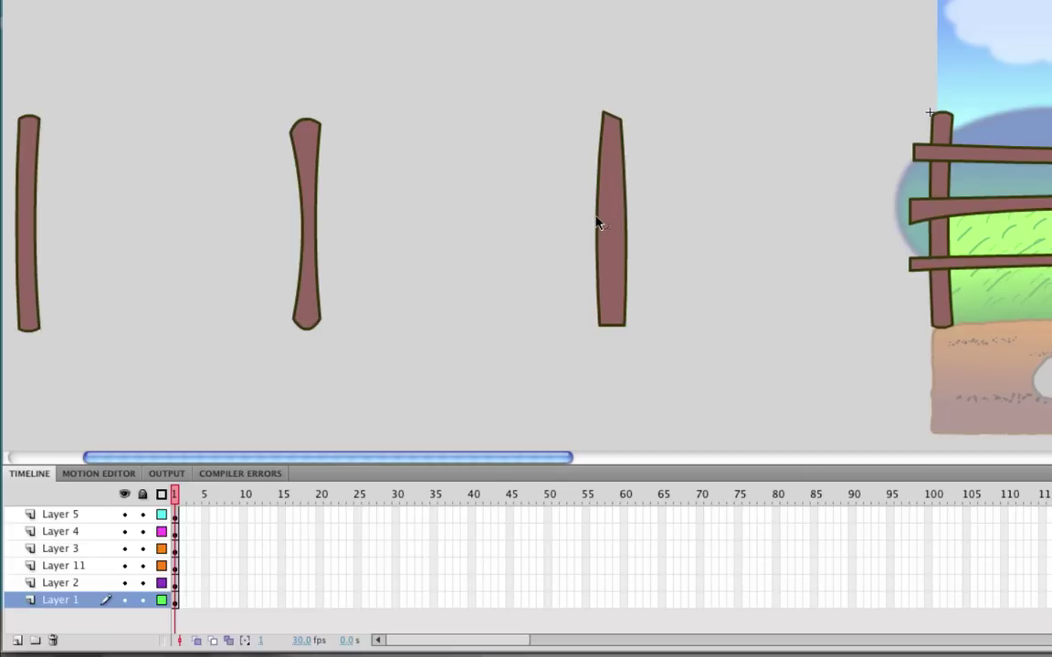
{"action": "left_click_drag", "start_coordinate": [598, 223], "coordinate": [629, 221]}
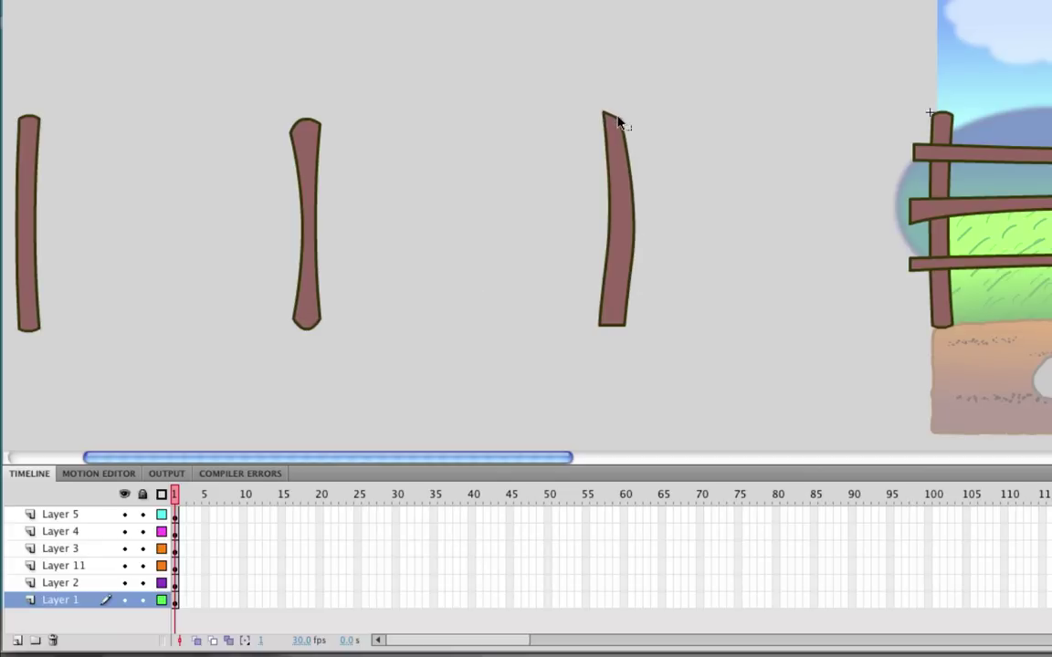
{"action": "left_click_drag", "start_coordinate": [615, 117], "coordinate": [624, 109]}
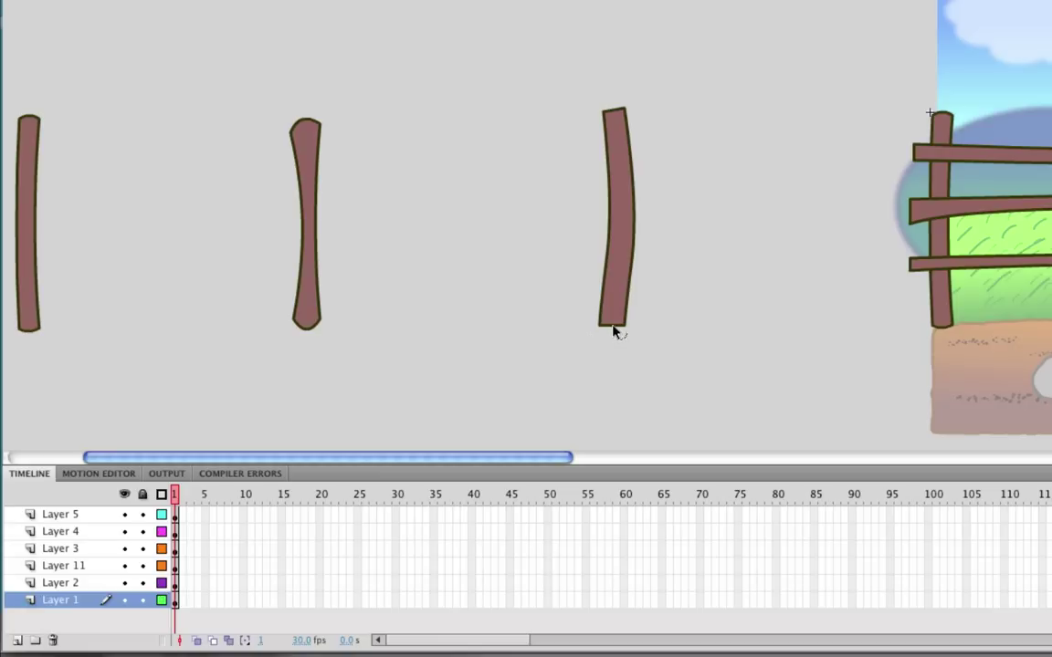
{"action": "left_click_drag", "start_coordinate": [613, 330], "coordinate": [622, 331]}
{"action": "left_click_drag", "start_coordinate": [37, 190], "coordinate": [25, 192]}
{"action": "left_click_drag", "start_coordinate": [32, 117], "coordinate": [17, 103]}
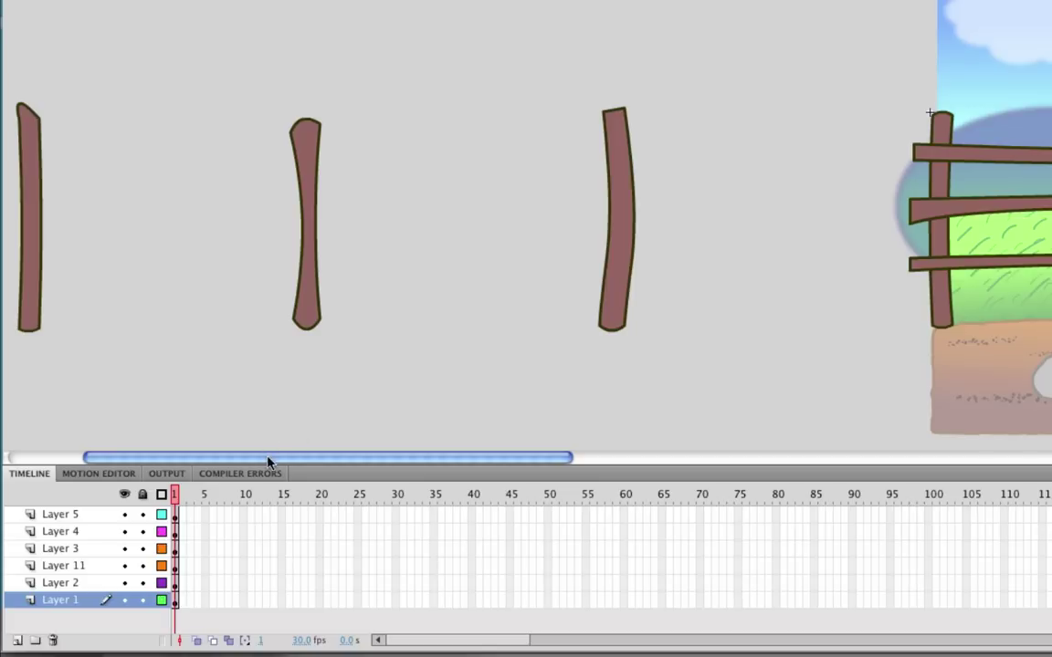
{"action": "left_click_drag", "start_coordinate": [271, 458], "coordinate": [635, 464]}
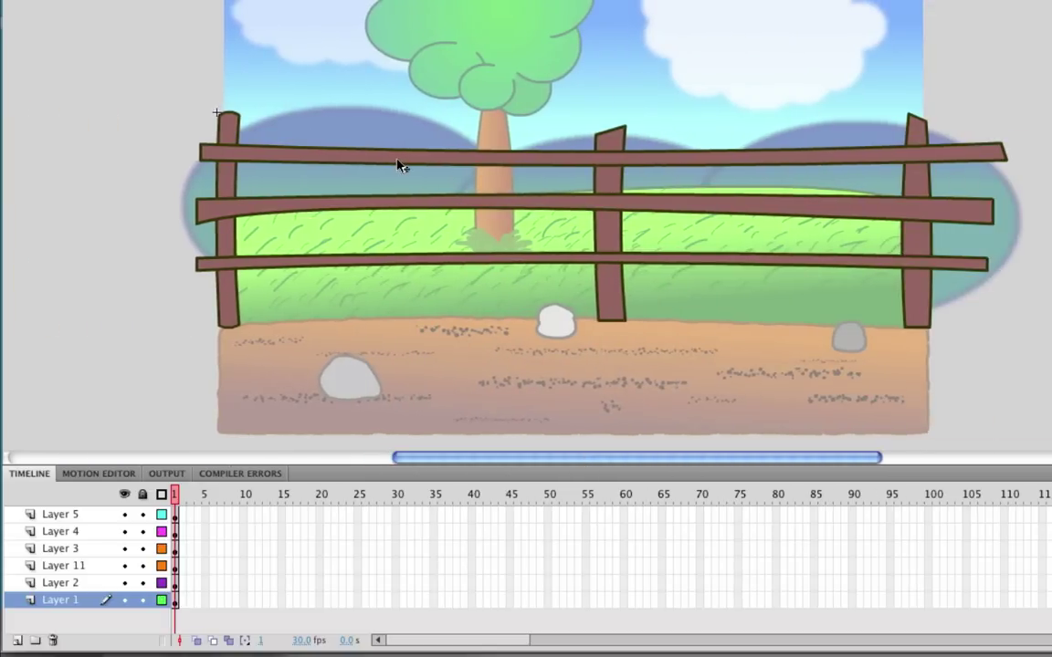
Copy the top fence rail, move it down across the new posts, and stretch it to the fence
{"action": "left_click", "coordinate": [365, 154]}
{"action": "left_click", "coordinate": [178, 553]}
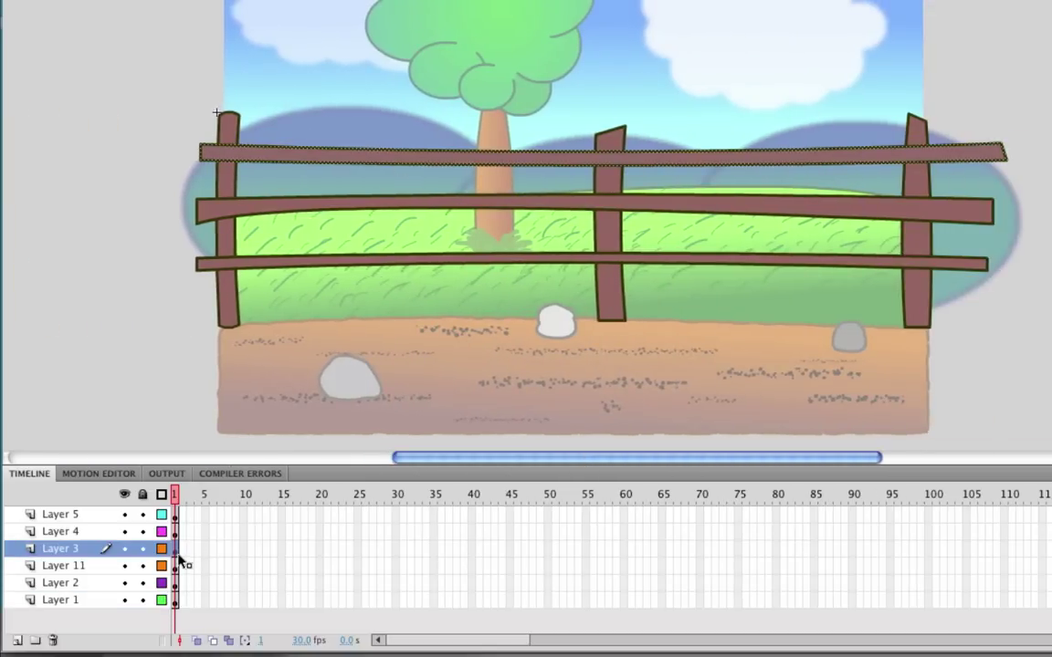
{"action": "key", "text": "super+c"}
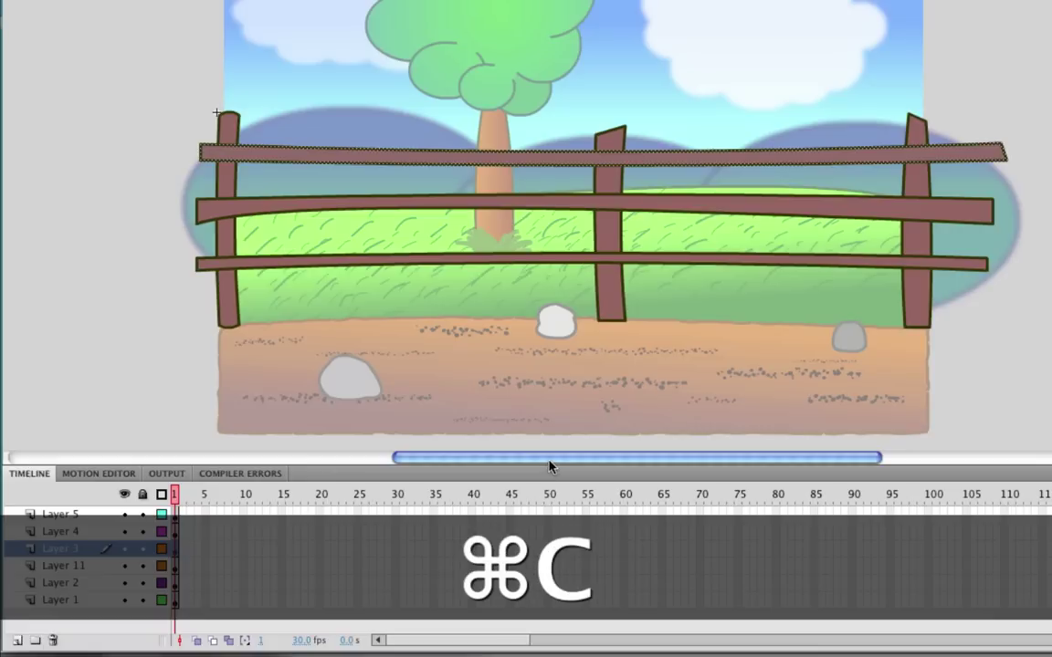
{"action": "left_click_drag", "start_coordinate": [550, 464], "coordinate": [247, 461]}
{"action": "key", "text": "super+v"}
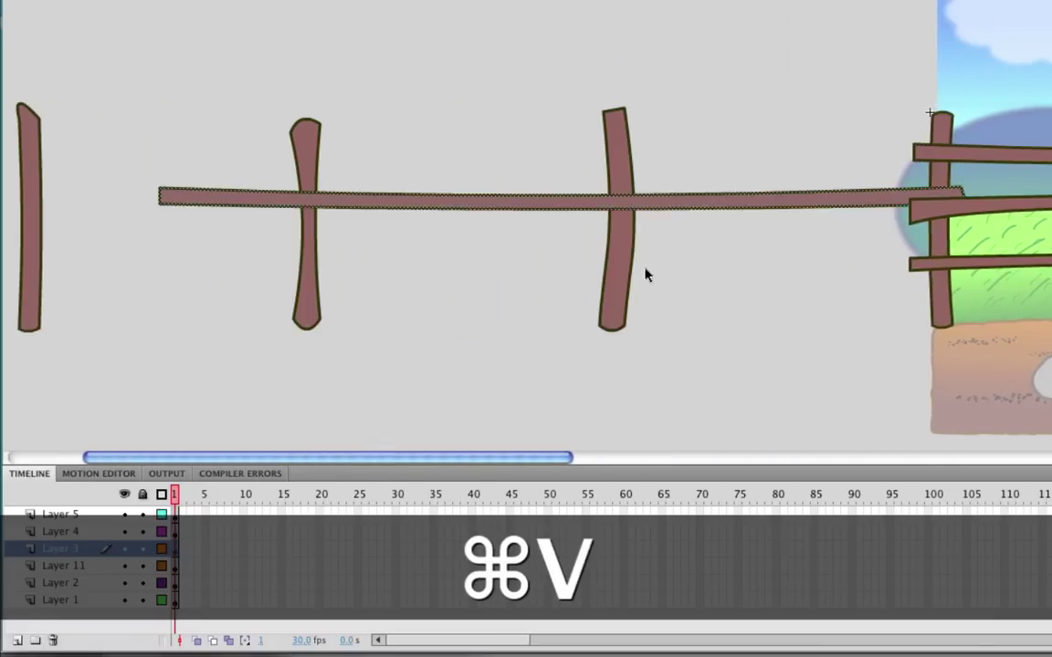
{"action": "left_click_drag", "start_coordinate": [711, 207], "coordinate": [547, 276]}
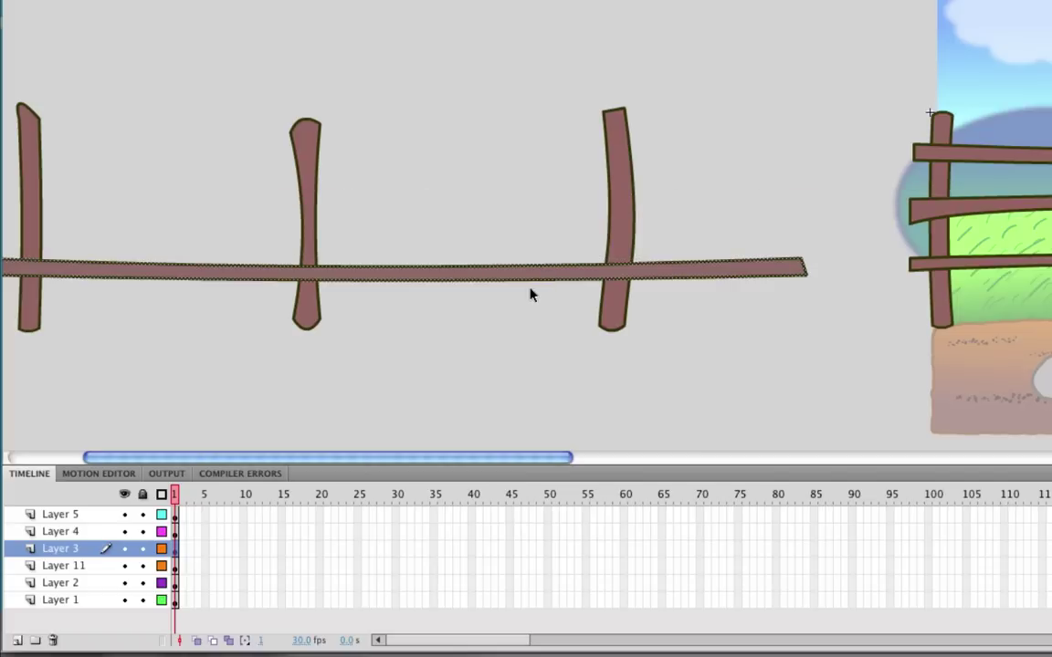
{"action": "key", "text": "q"}
{"action": "left_click_drag", "start_coordinate": [810, 270], "coordinate": [917, 269]}
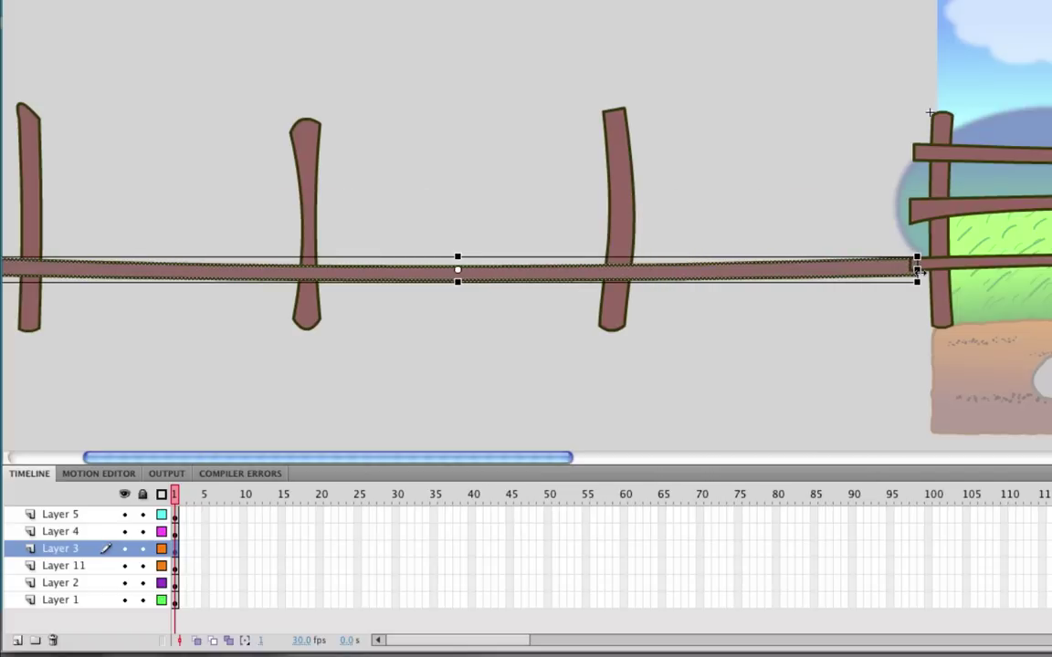
{"action": "left_click", "coordinate": [899, 328]}
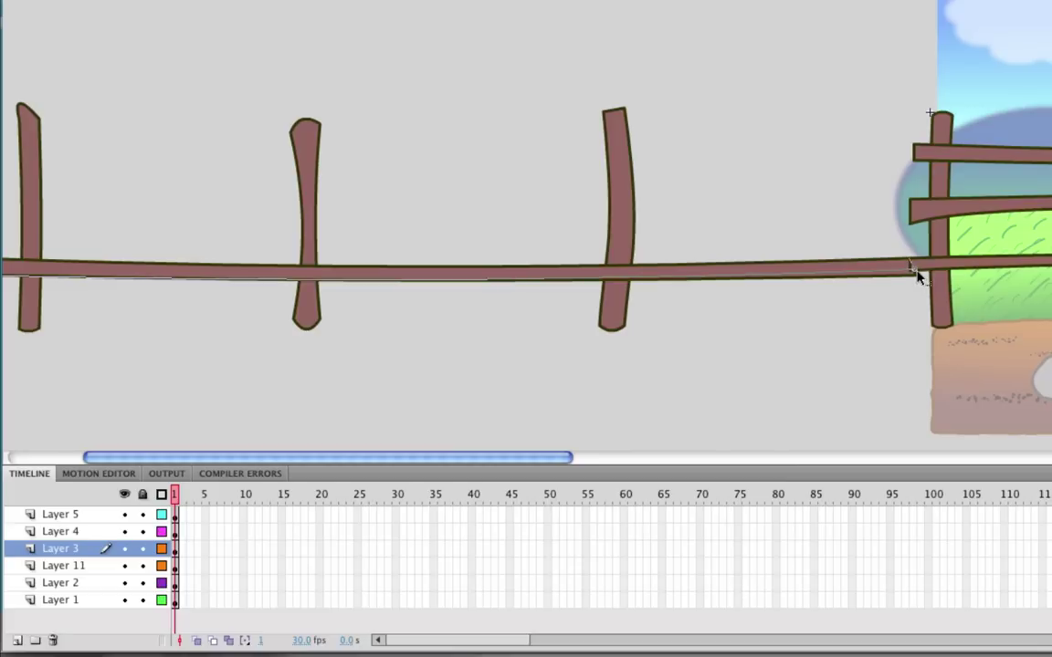
{"action": "left_click_drag", "start_coordinate": [916, 273], "coordinate": [918, 269]}
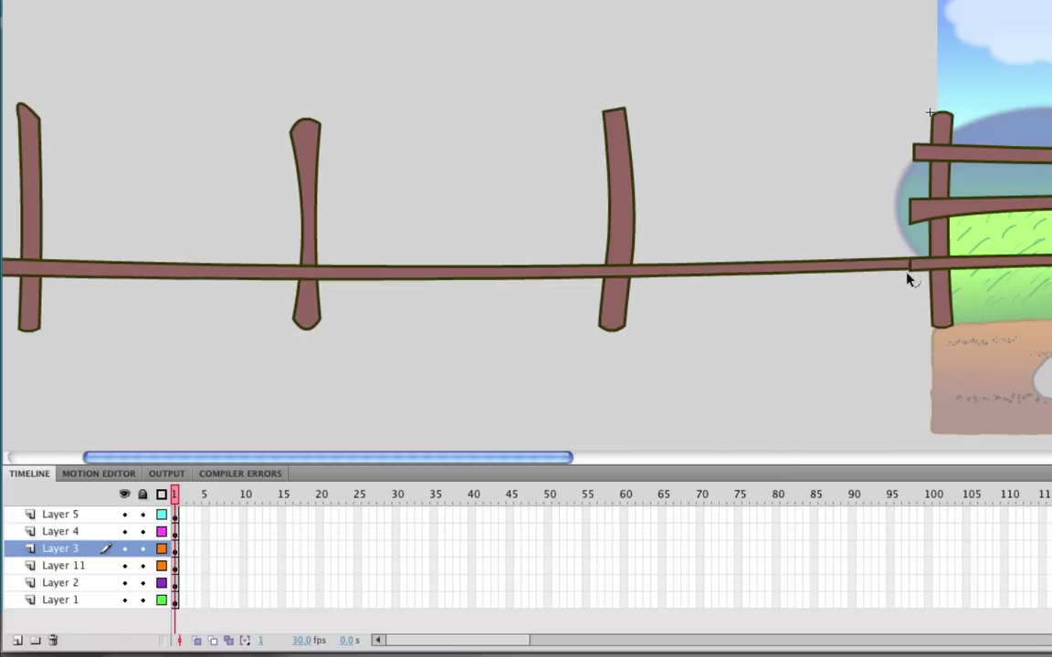
{"action": "key", "text": "super+z"}
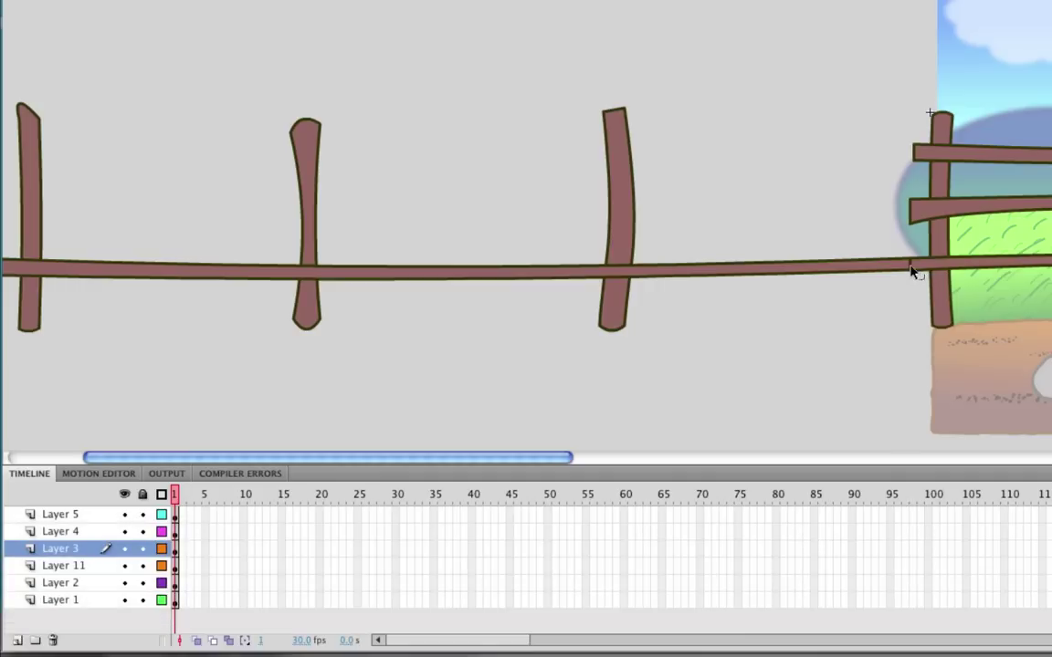
Copy the middle rail and move the copy up above the new posts as a top rail
{"action": "left_click", "coordinate": [909, 266]}
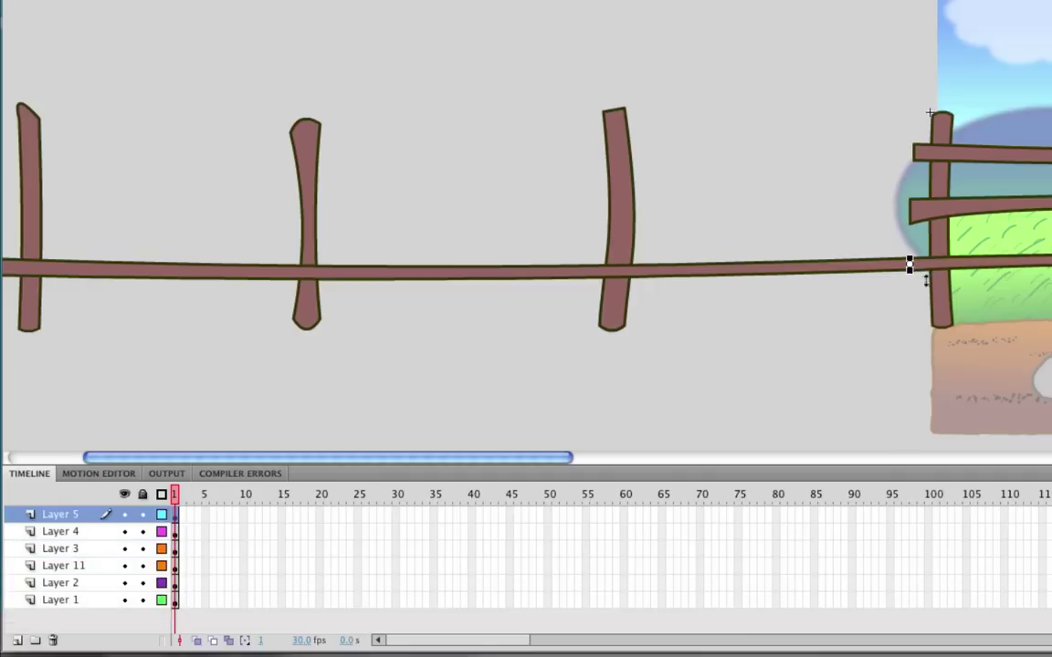
{"action": "left_click", "coordinate": [893, 337]}
{"action": "left_click", "coordinate": [909, 197]}
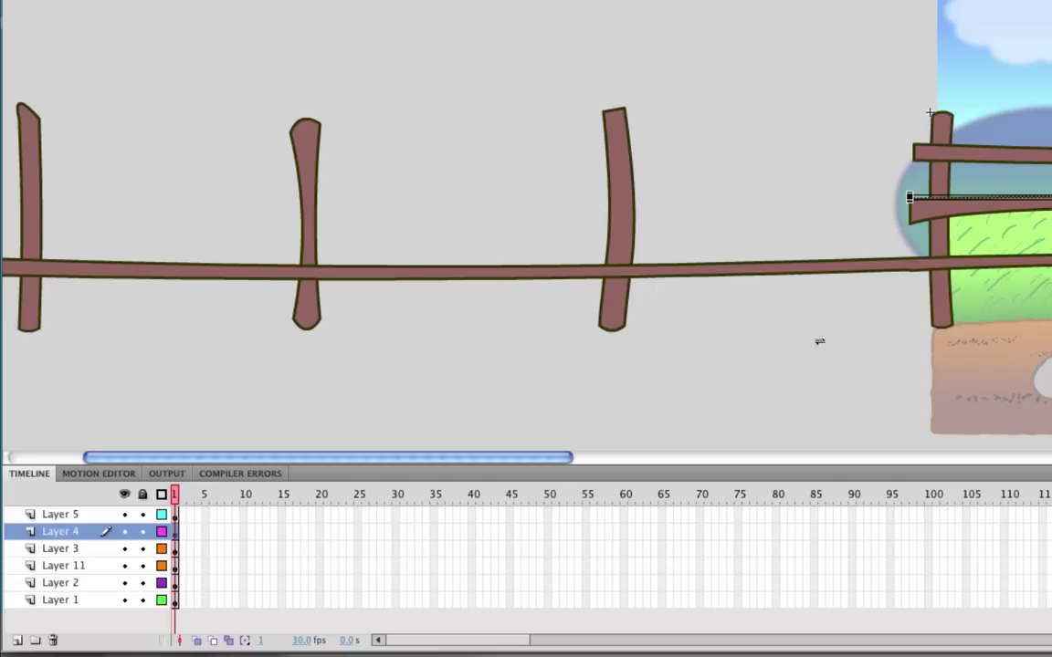
{"action": "left_click", "coordinate": [174, 534]}
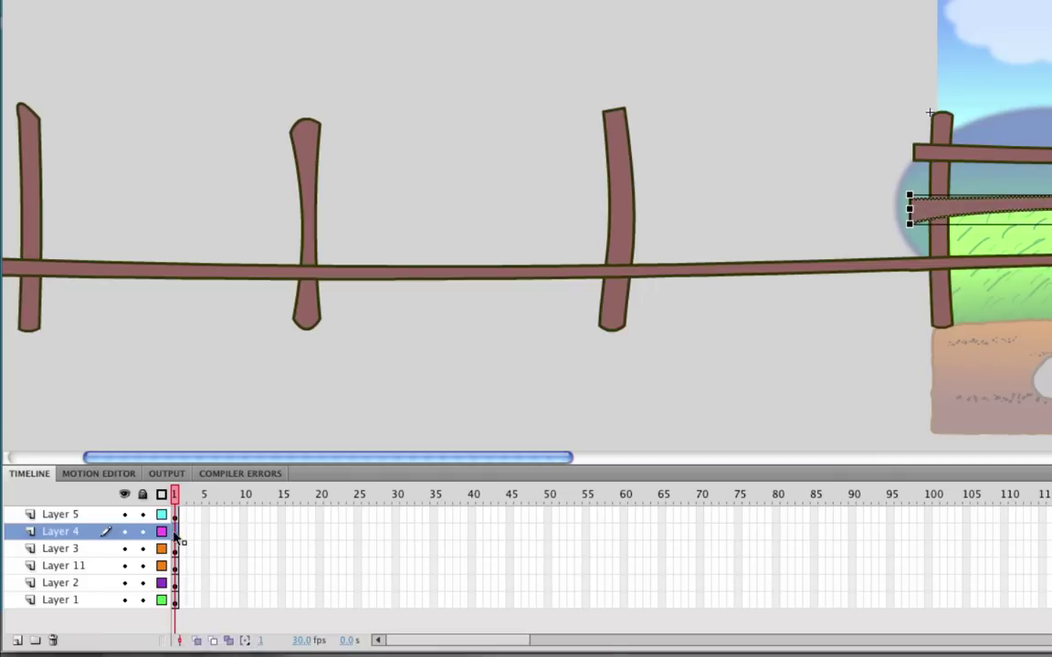
{"action": "key", "text": "super+c"}
{"action": "key", "text": "super+v"}
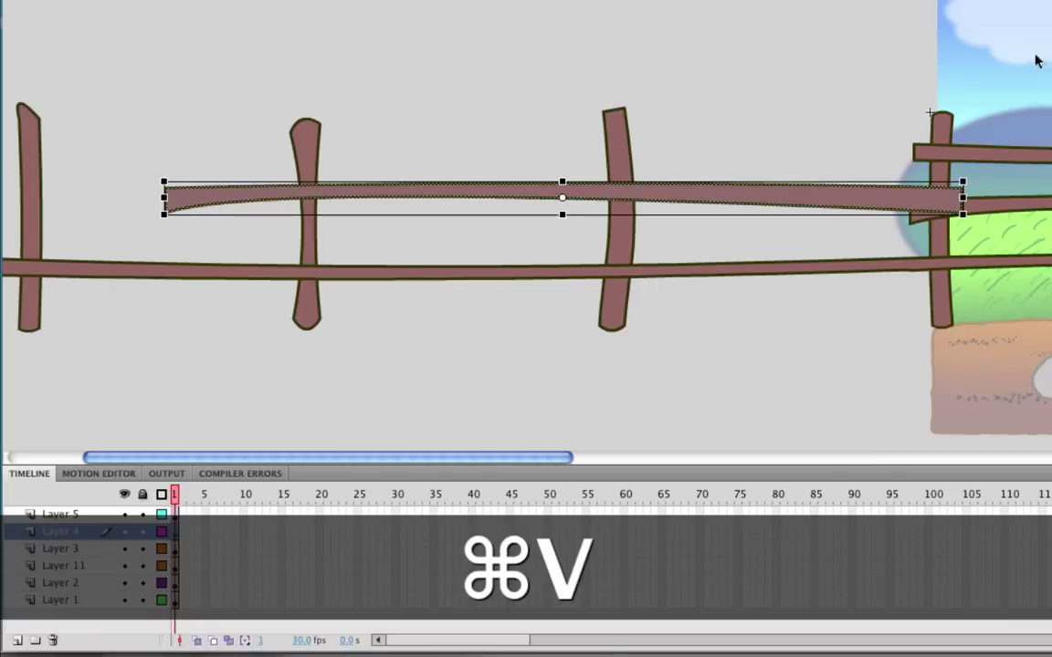
{"action": "left_click", "coordinate": [796, 148]}
{"action": "left_click_drag", "start_coordinate": [714, 203], "coordinate": [575, 160]}
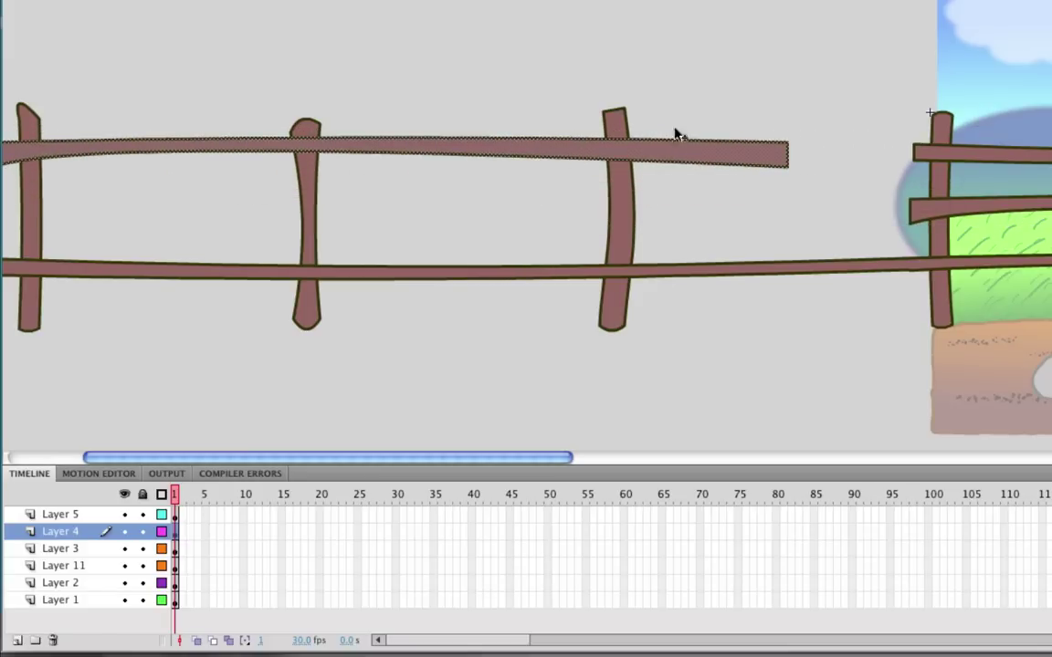
Stretch the top rail rightward and reshape its end to join the original top rail
{"action": "key", "text": "q"}
{"action": "left_click_drag", "start_coordinate": [790, 152], "coordinate": [916, 152]}
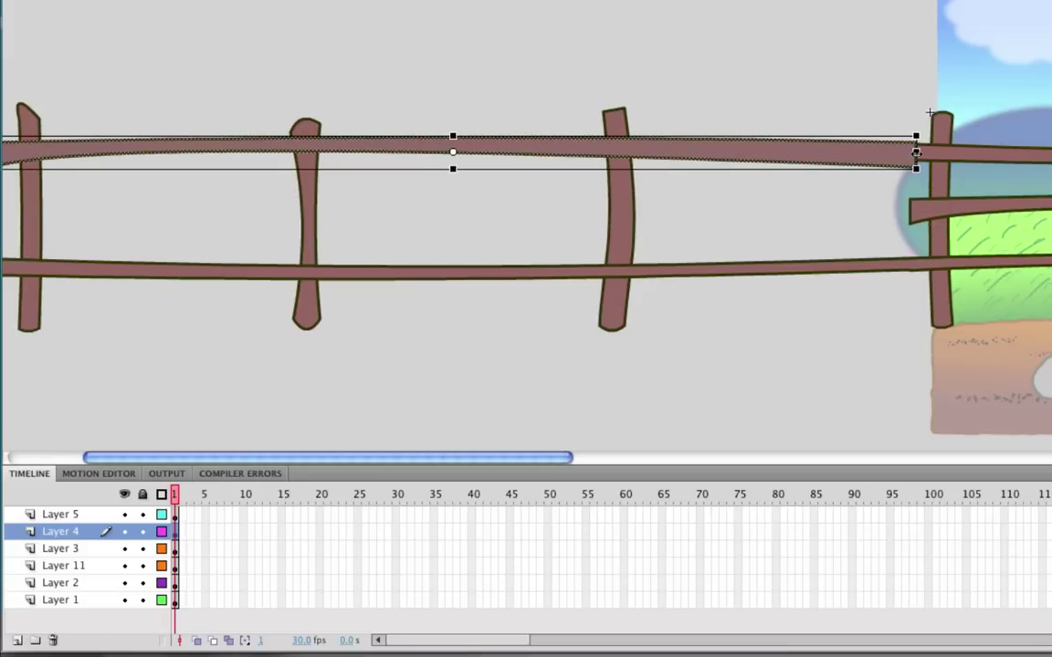
{"action": "left_click", "coordinate": [906, 177]}
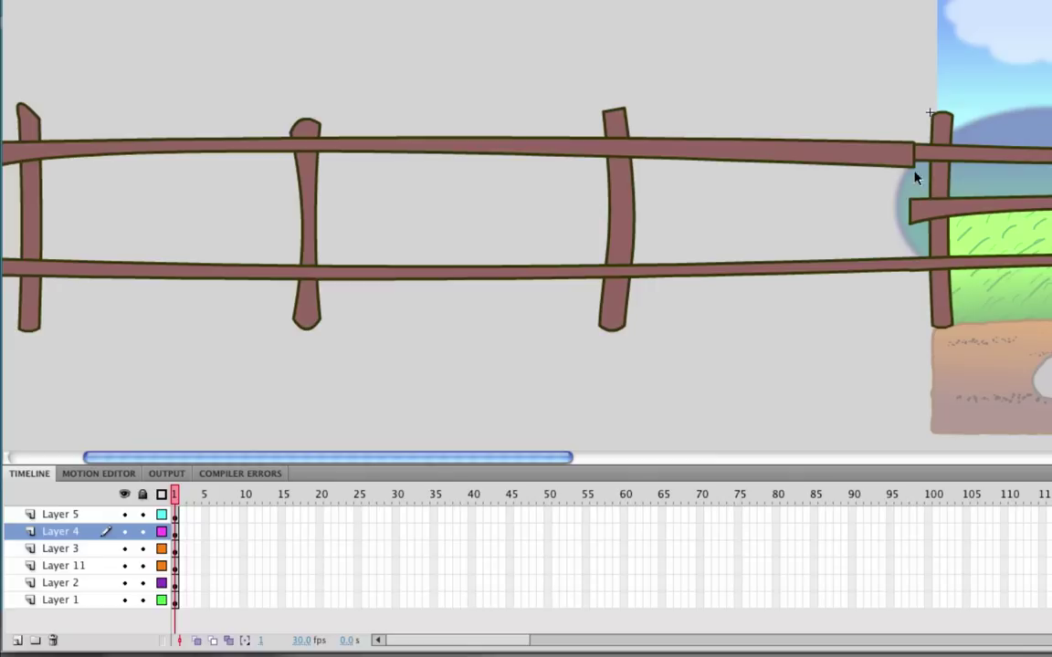
{"action": "left_click_drag", "start_coordinate": [913, 168], "coordinate": [916, 160]}
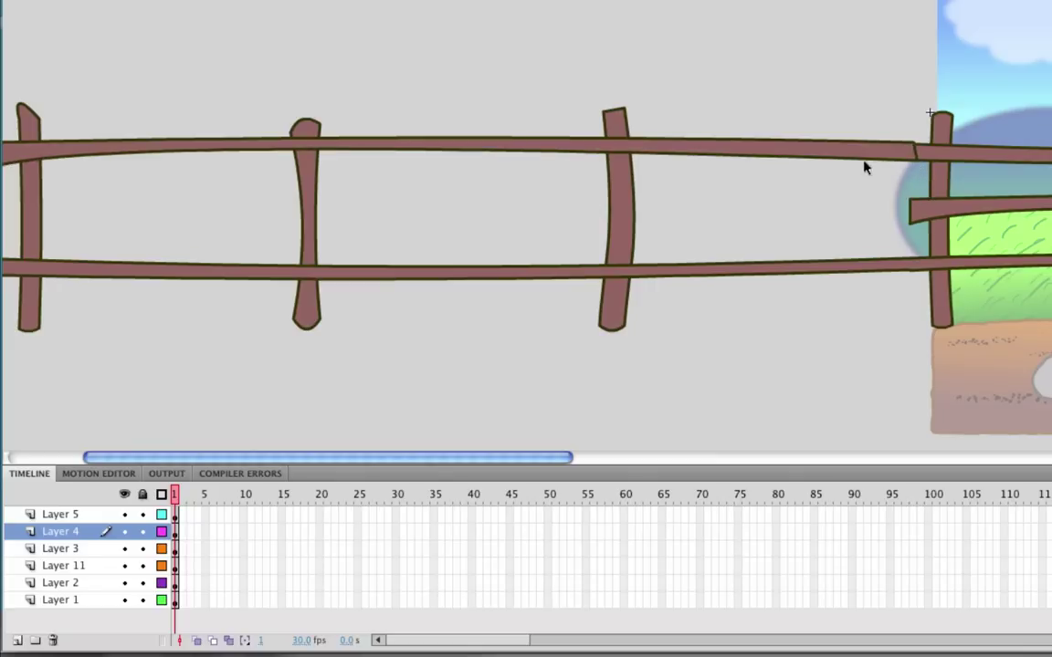
{"action": "left_click", "coordinate": [917, 149]}
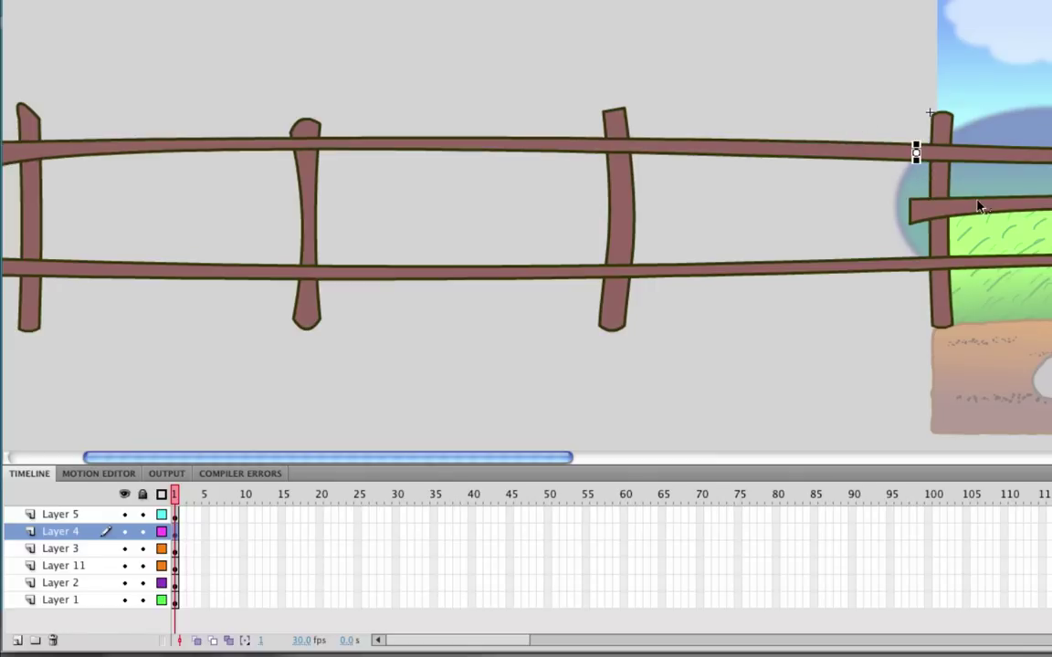
{"action": "left_click", "coordinate": [965, 212]}
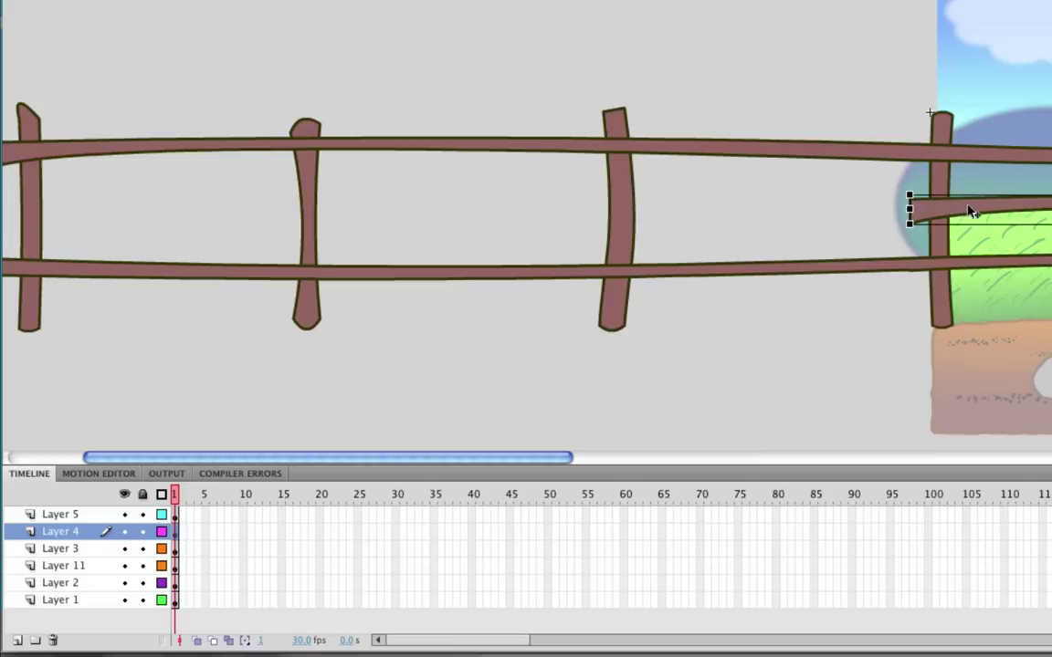
{"action": "left_click", "coordinate": [208, 224]}
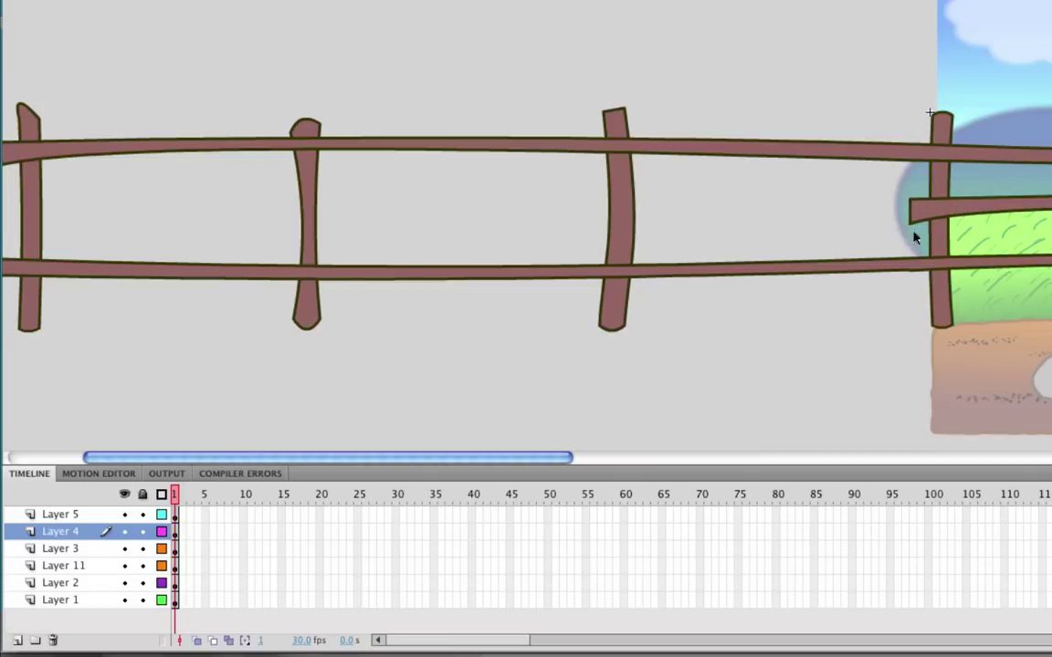
Paste another rail copy, flip it vertically, and line it up with the original middle rail
{"action": "left_click", "coordinate": [940, 207]}
{"action": "key", "text": "super+v"}
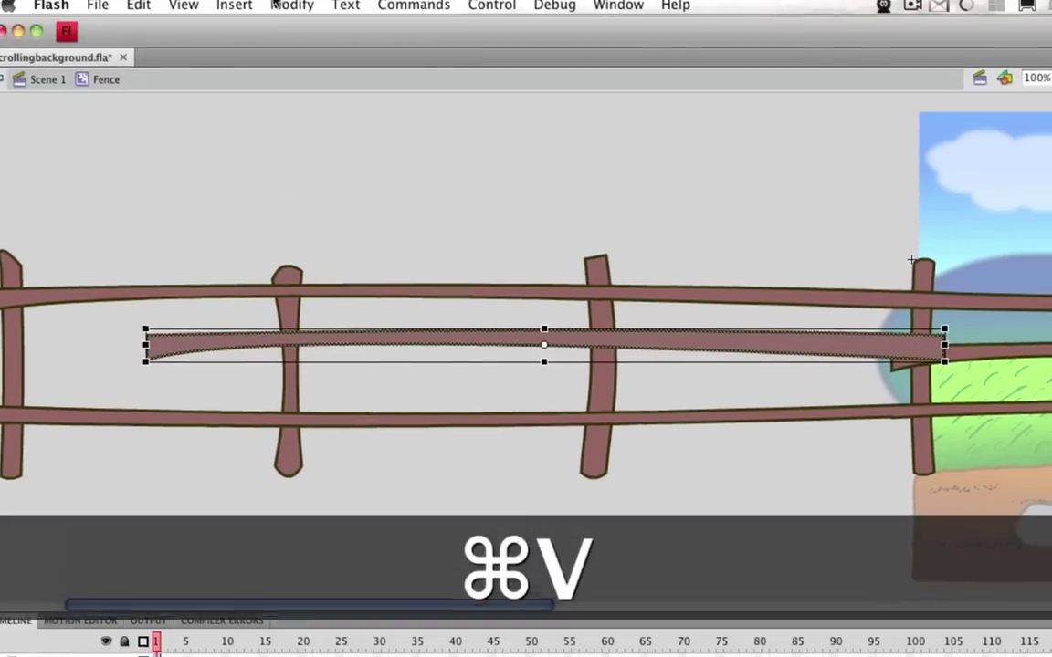
{"action": "left_click", "coordinate": [291, 9]}
{"action": "mouse_move", "coordinate": [371, 222]}
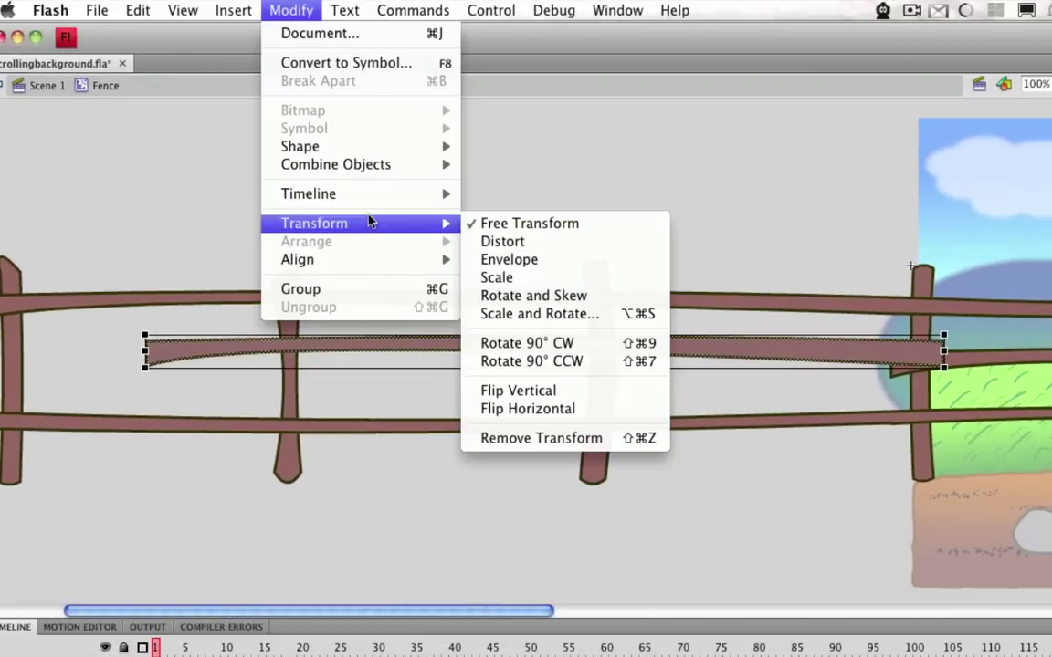
{"action": "left_click", "coordinate": [559, 391]}
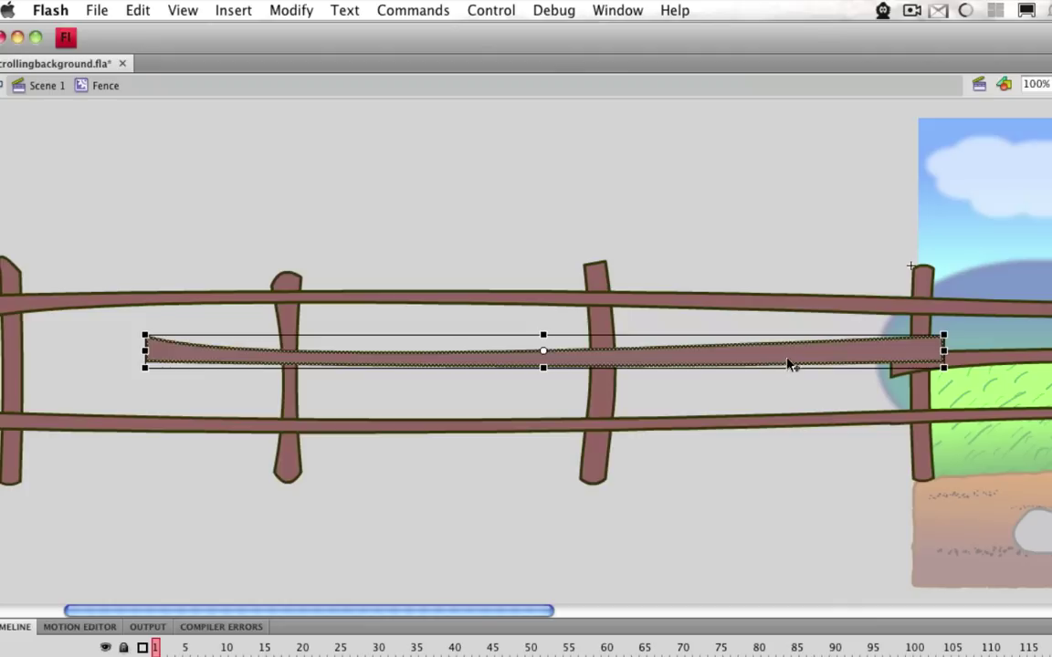
{"action": "left_click_drag", "start_coordinate": [791, 364], "coordinate": [735, 377]}
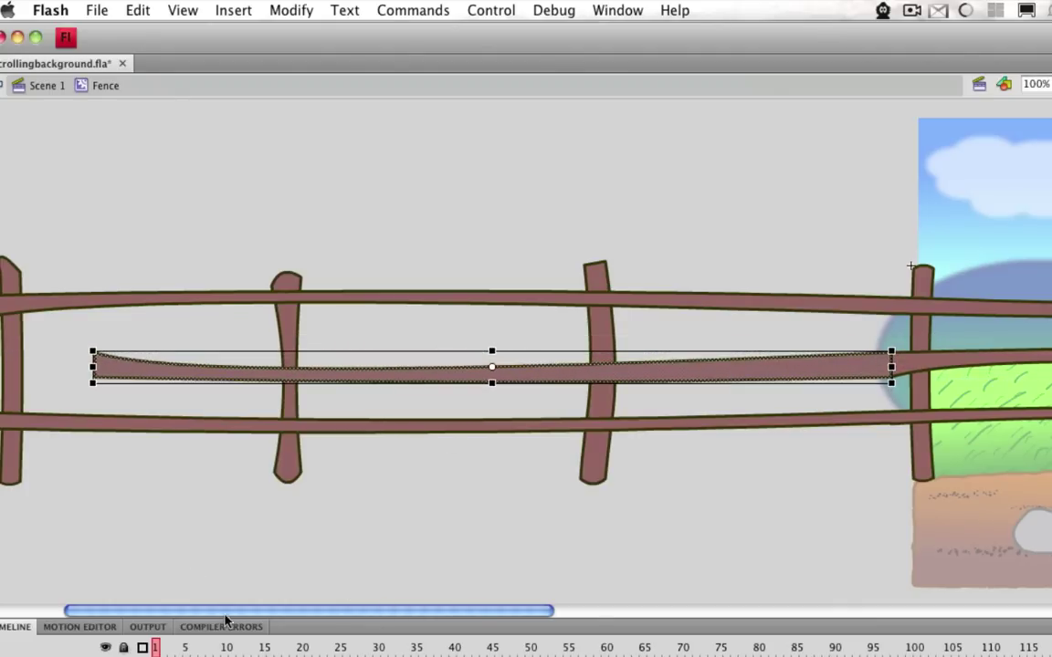
{"action": "left_click_drag", "start_coordinate": [193, 613], "coordinate": [130, 613]}
{"action": "left_click_drag", "start_coordinate": [258, 363], "coordinate": [135, 365]}
{"action": "left_click_drag", "start_coordinate": [277, 613], "coordinate": [493, 527]}
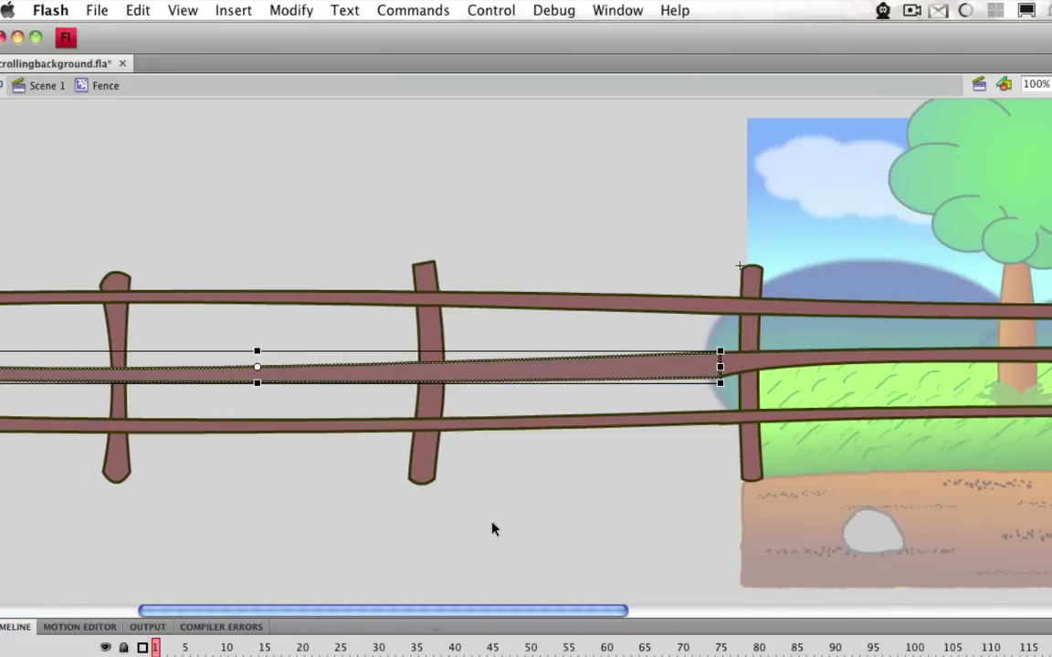
{"action": "left_click", "coordinate": [493, 528]}
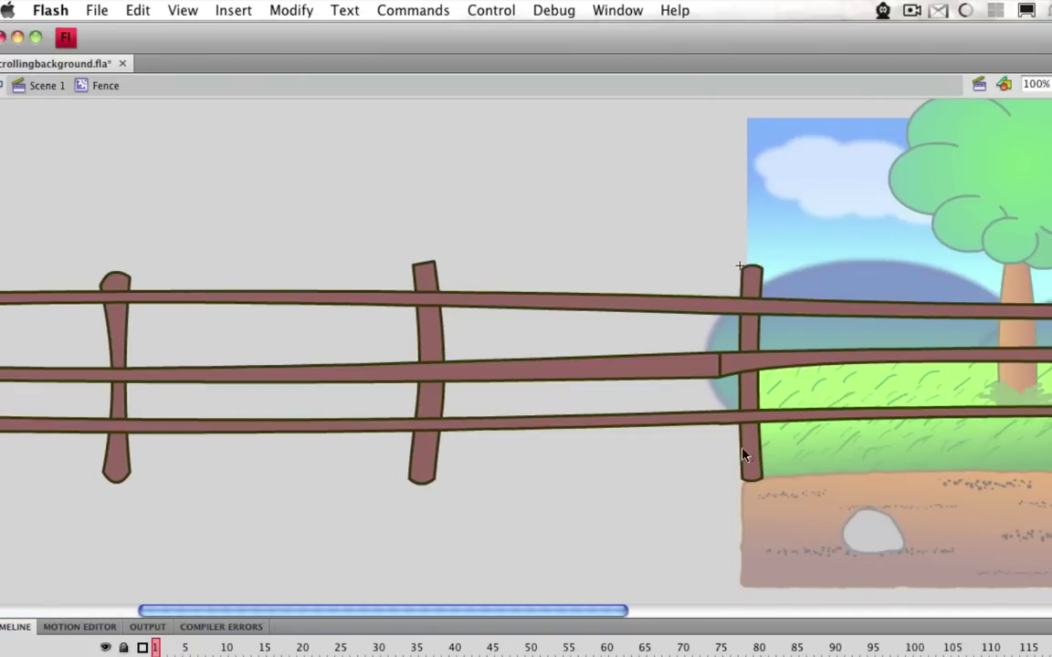
{"action": "left_click", "coordinate": [701, 368]}
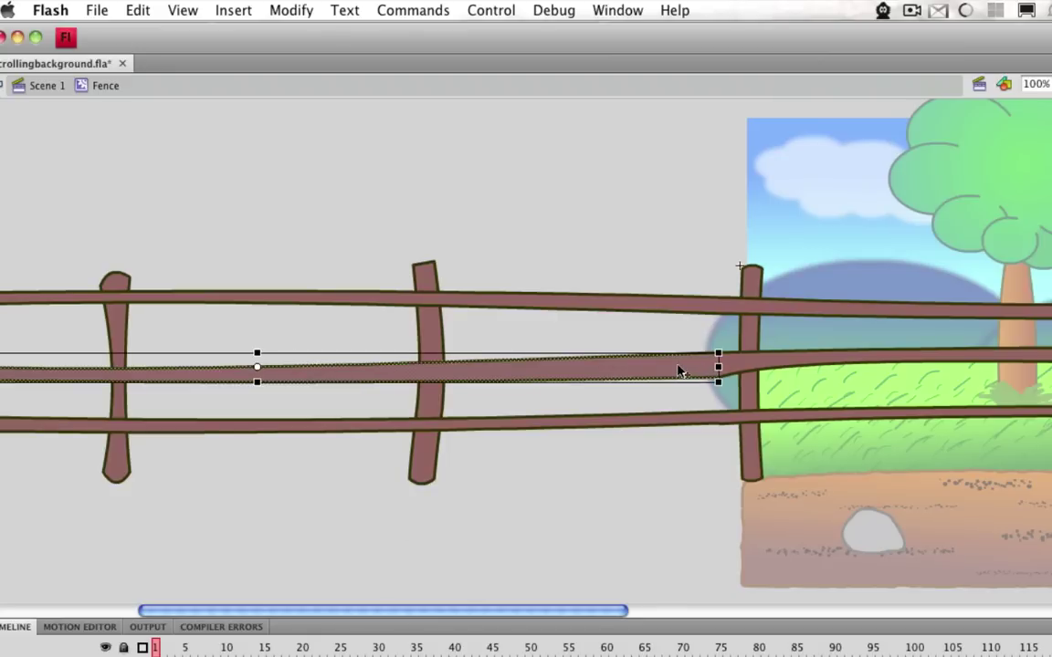
Exit the Fence symbol back to Scene 1 to view the lengthened three-rail fence
{"action": "left_click", "coordinate": [678, 533]}
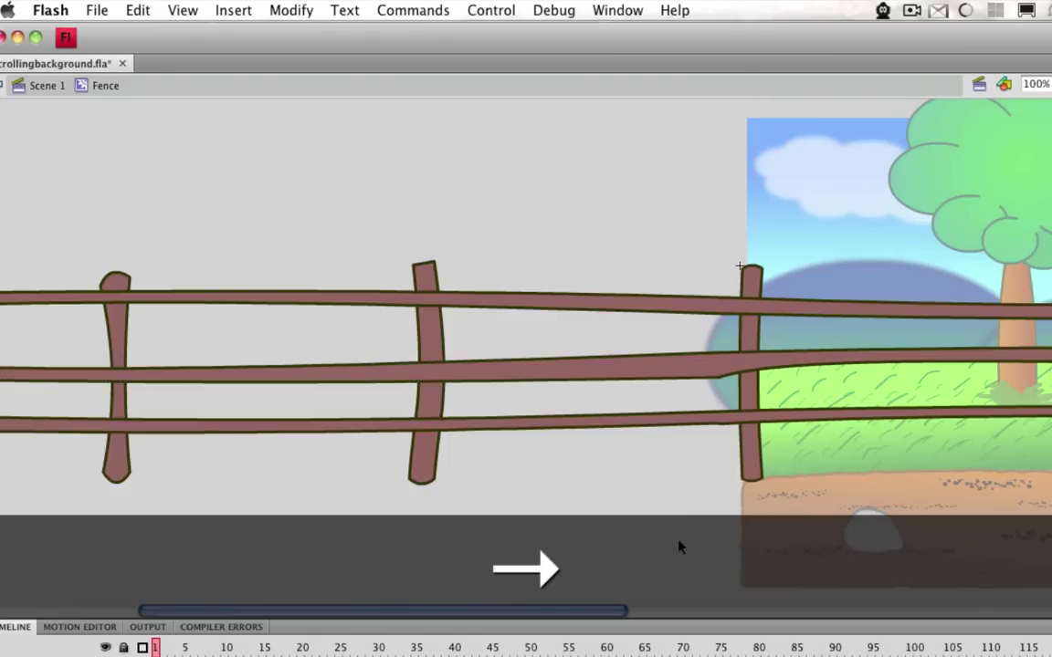
{"action": "left_click_drag", "start_coordinate": [554, 613], "coordinate": [806, 613]}
{"action": "left_click", "coordinate": [47, 91]}
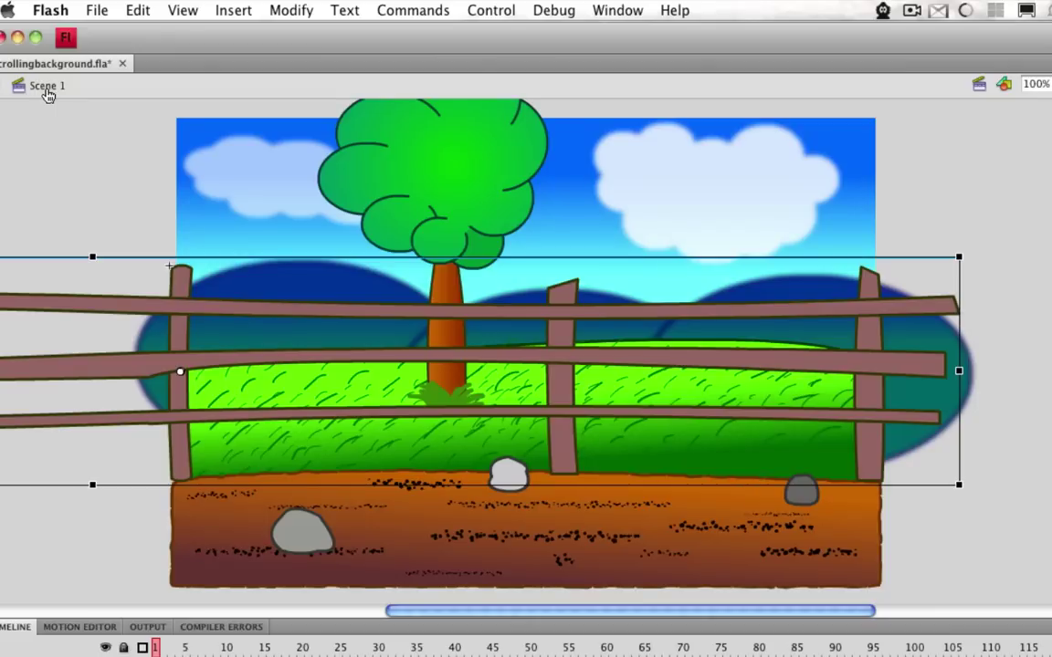
Open the road artwork and slightly enlarge the gravel around its centre
{"action": "left_click", "coordinate": [188, 529]}
{"action": "double_click", "coordinate": [188, 529]}
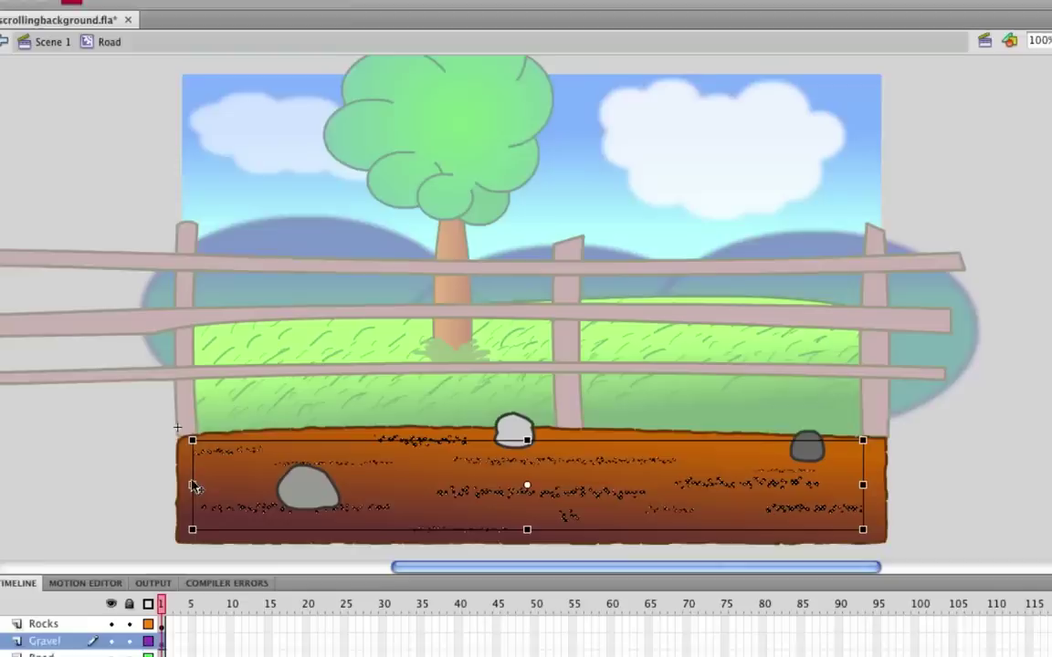
{"action": "left_click_drag", "start_coordinate": [101, 339], "coordinate": [120, 374]}
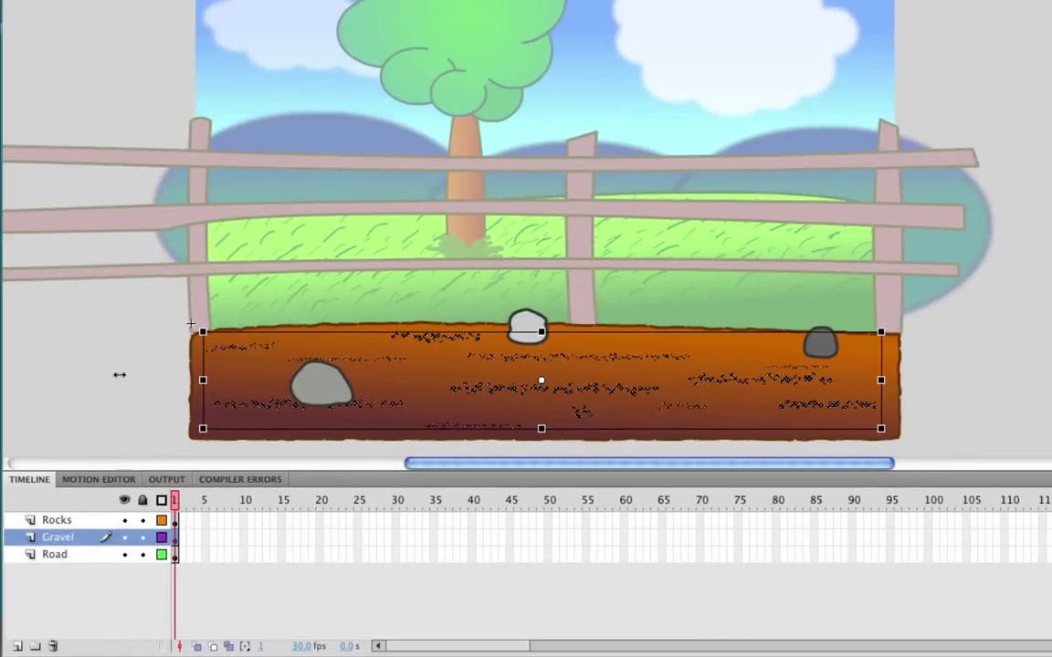
{"action": "left_click", "coordinate": [365, 451]}
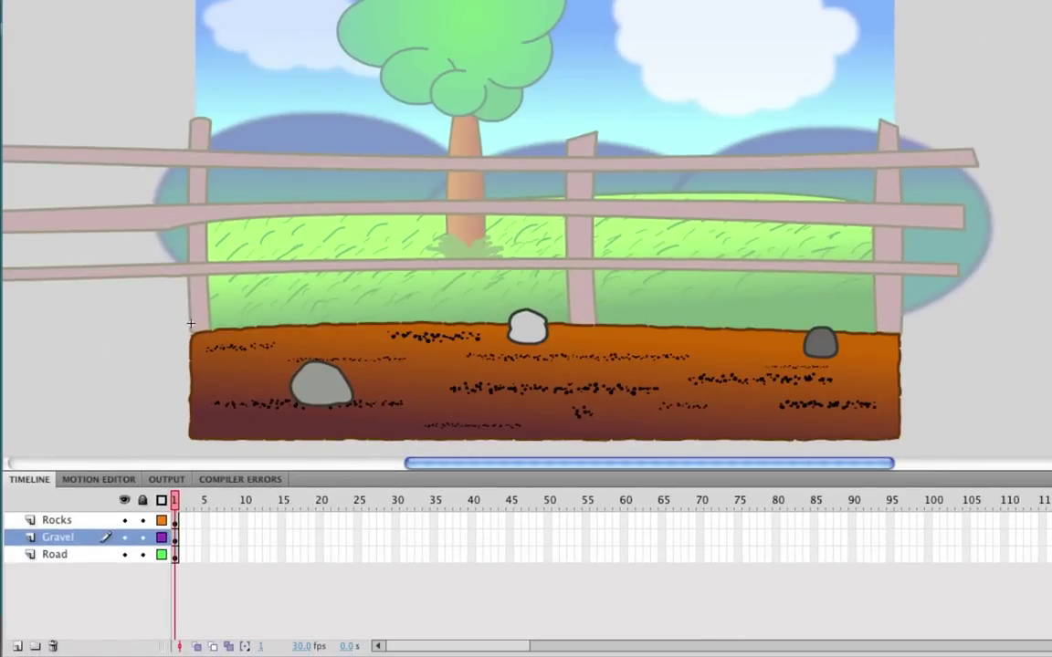
{"action": "left_click_drag", "start_coordinate": [461, 467], "coordinate": [308, 467]}
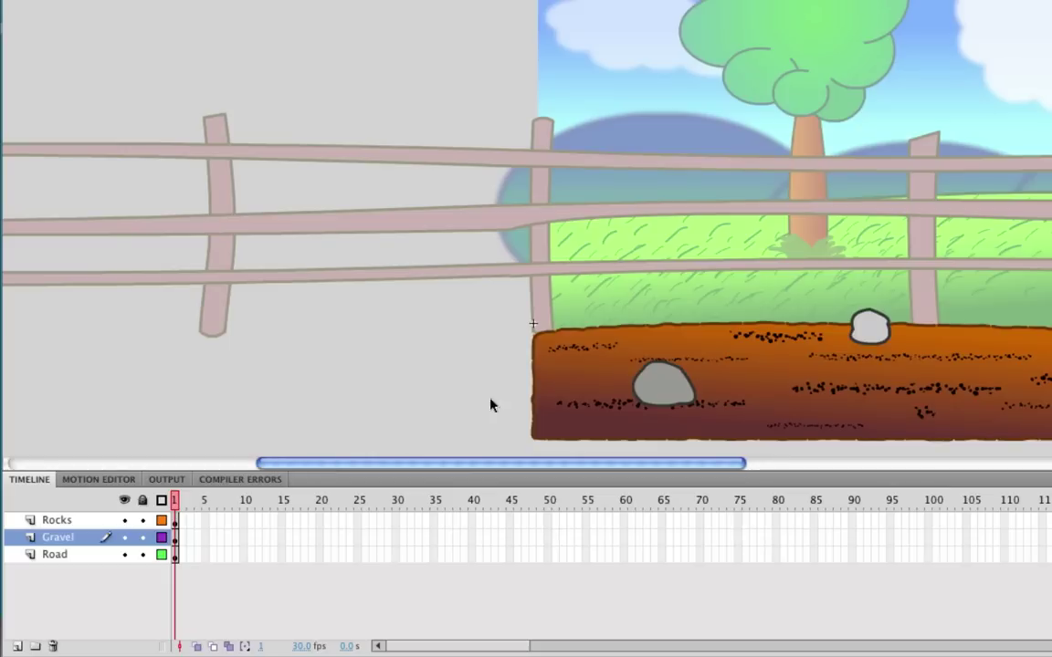
Stretch the brown road shape leftward to the stage's left edge beneath the fence
{"action": "left_click", "coordinate": [552, 384]}
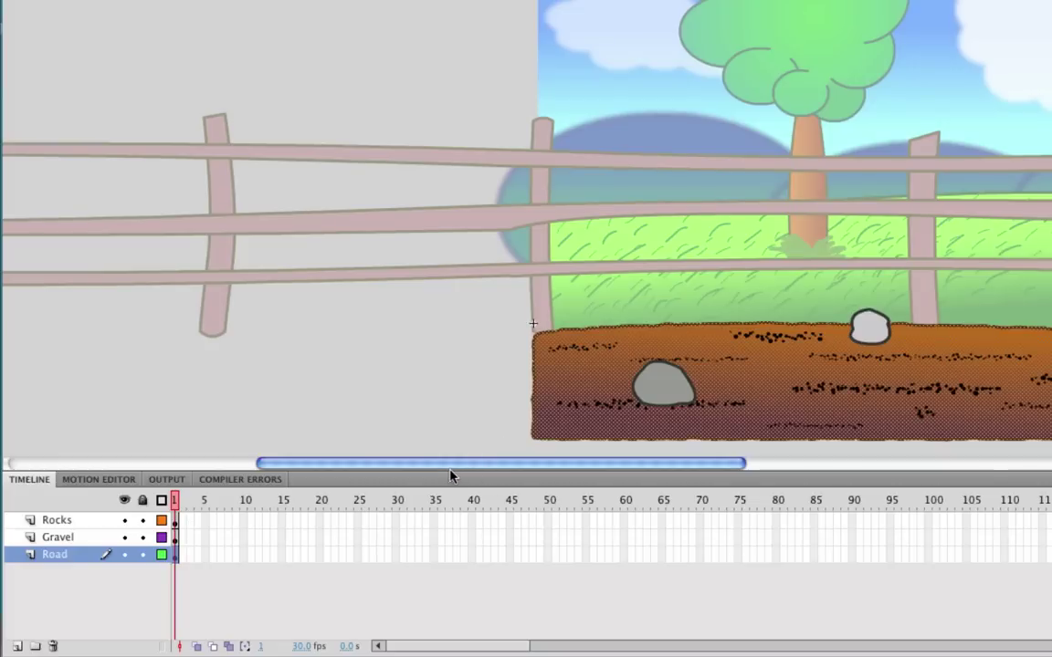
{"action": "left_click_drag", "start_coordinate": [451, 471], "coordinate": [413, 471]}
{"action": "key", "text": "q"}
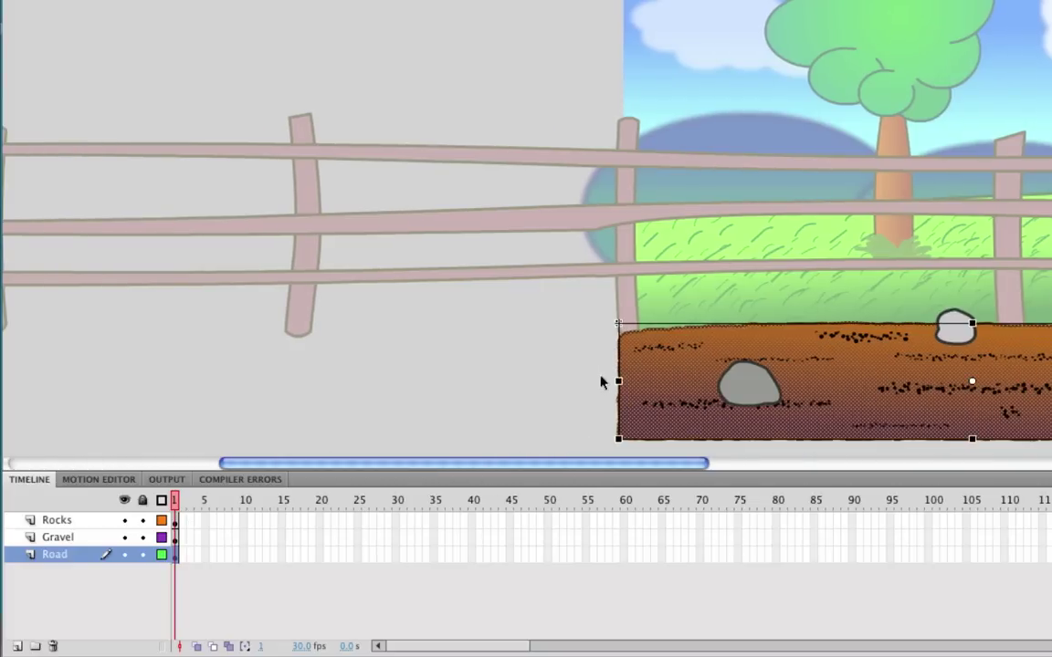
{"action": "left_click_drag", "start_coordinate": [616, 381], "coordinate": [87, 384]}
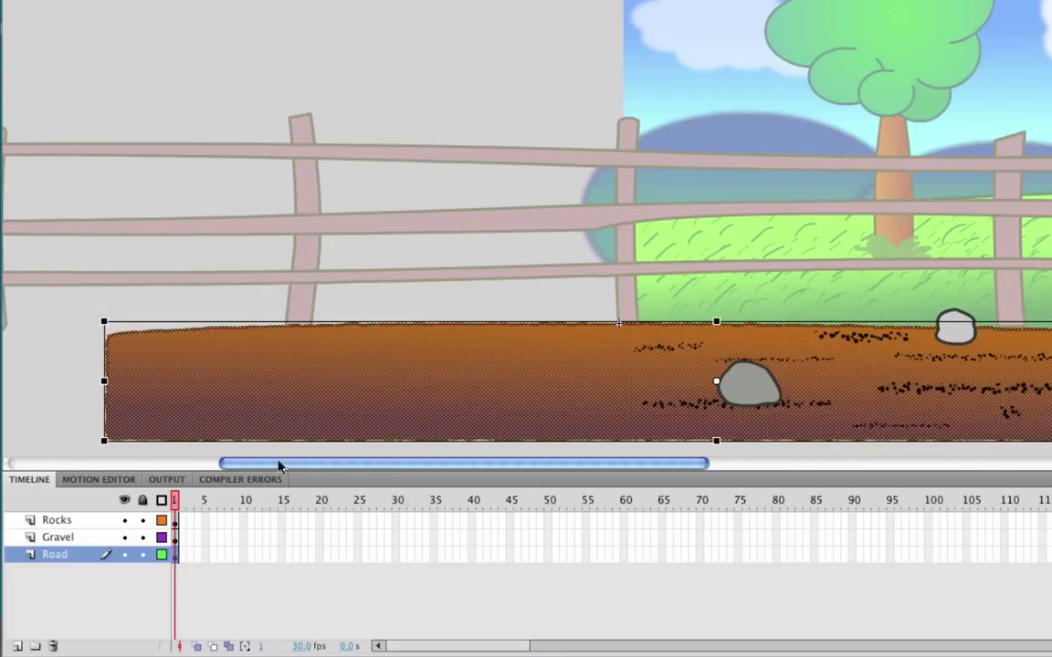
{"action": "left_click_drag", "start_coordinate": [353, 464], "coordinate": [316, 466]}
{"action": "left_click", "coordinate": [156, 467]}
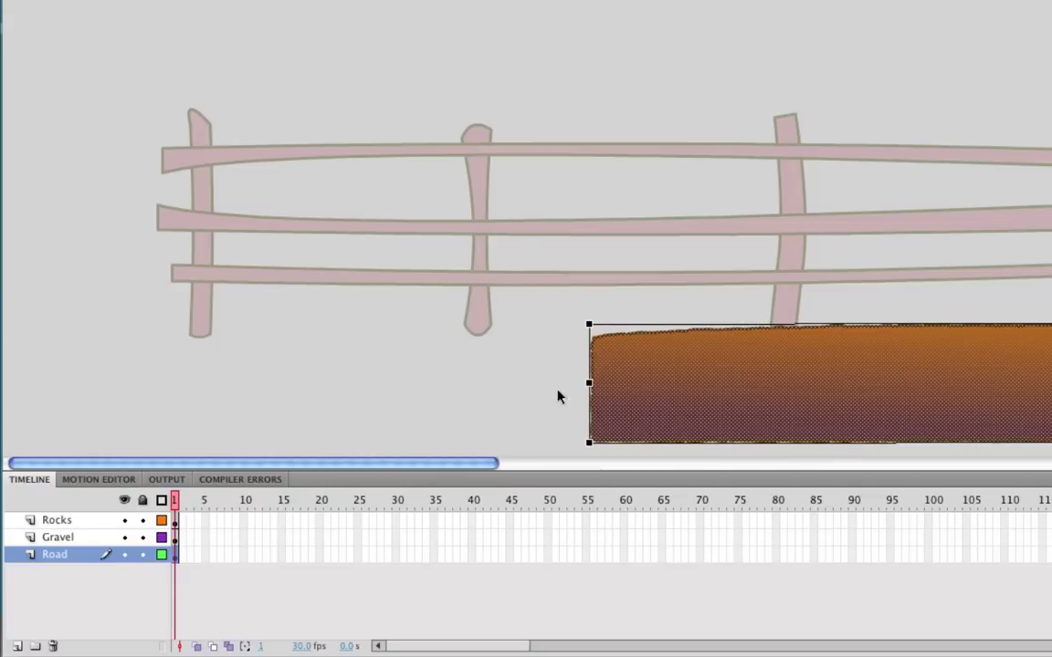
{"action": "left_click_drag", "start_coordinate": [591, 384], "coordinate": [2, 383]}
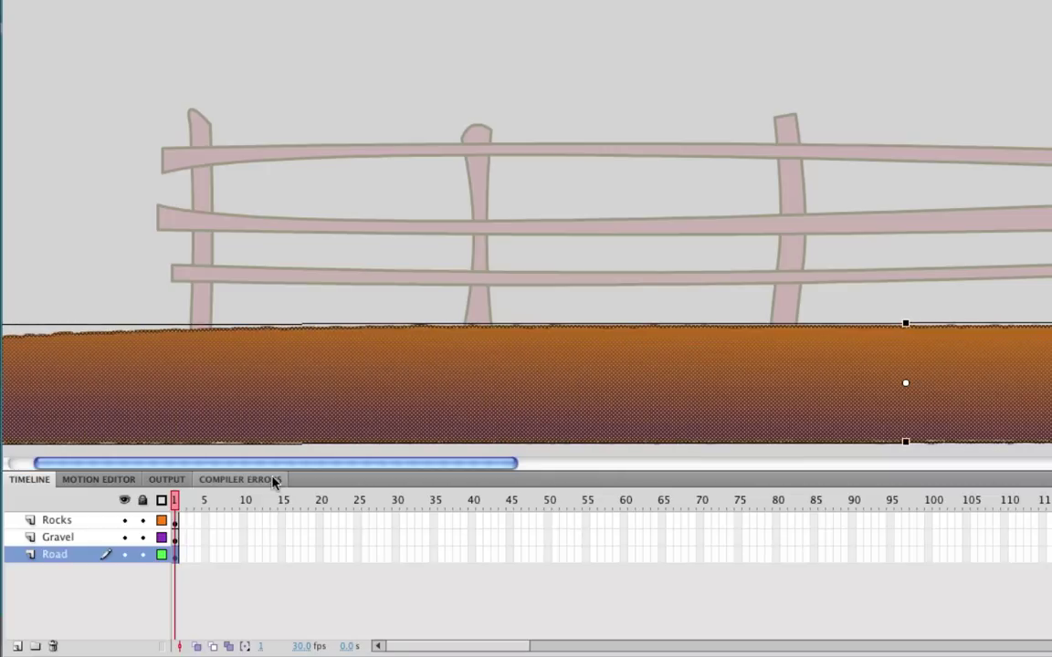
{"action": "scroll", "coordinate": [242, 426], "scroll_direction": "left", "scroll_amount": 3}
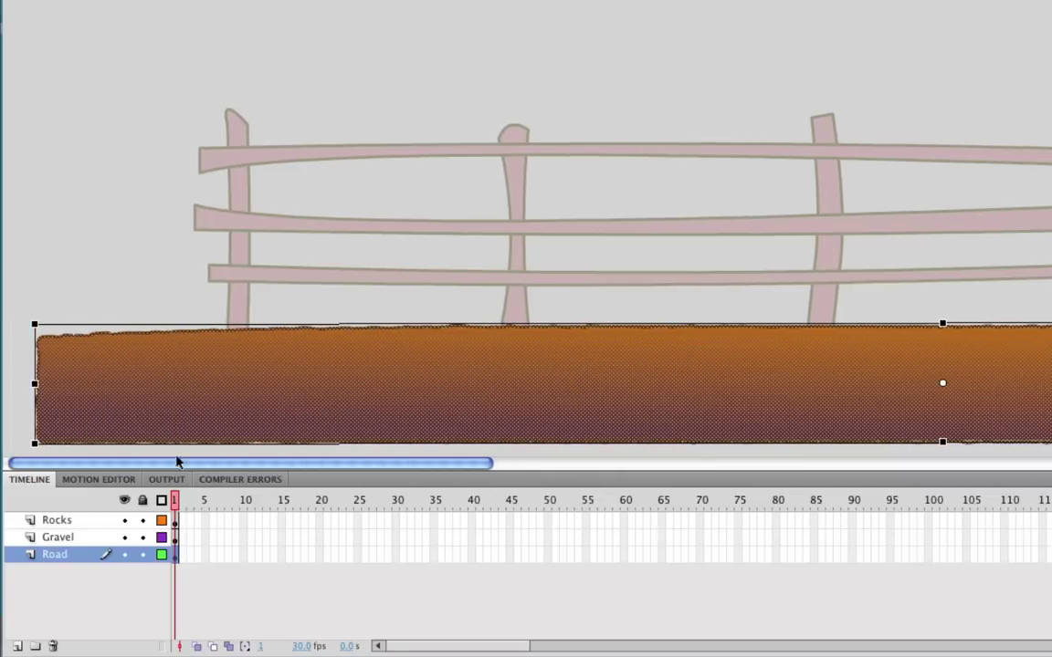
{"action": "left_click_drag", "start_coordinate": [178, 463], "coordinate": [587, 484]}
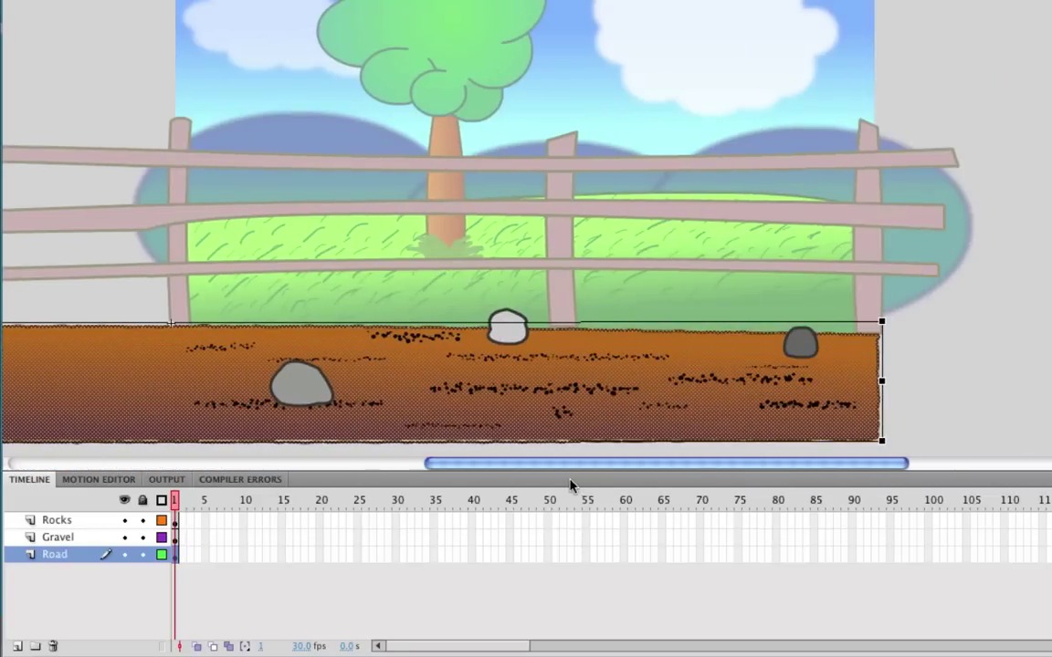
Sample the black stippled stroke style from one gravel streak with the Eyedropper
{"action": "left_click", "coordinate": [484, 390]}
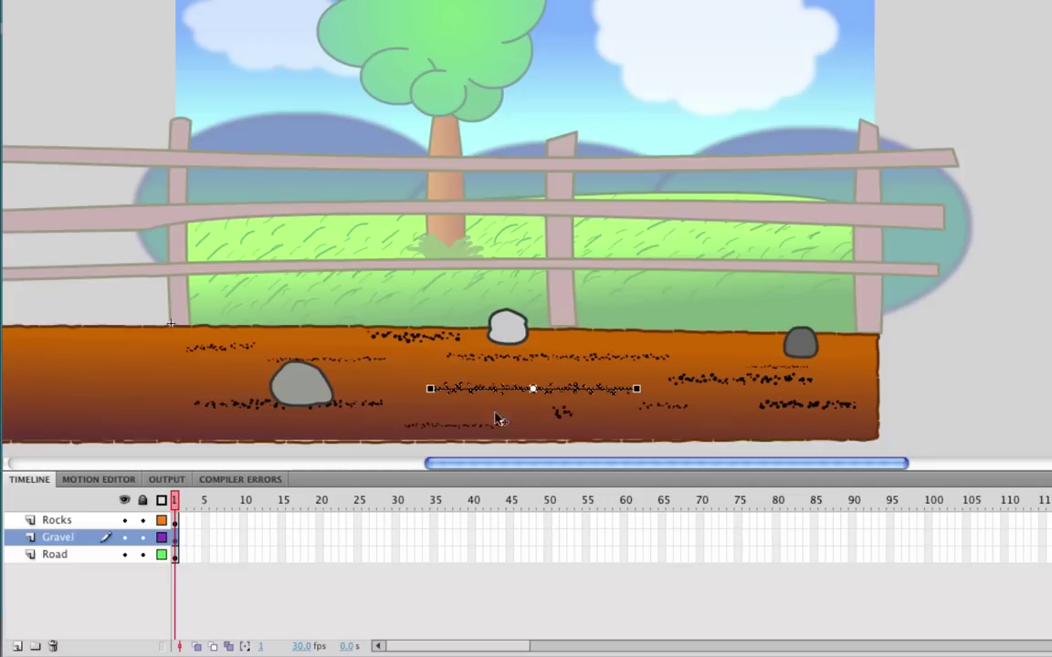
{"action": "left_click_drag", "start_coordinate": [645, 476], "coordinate": [420, 470]}
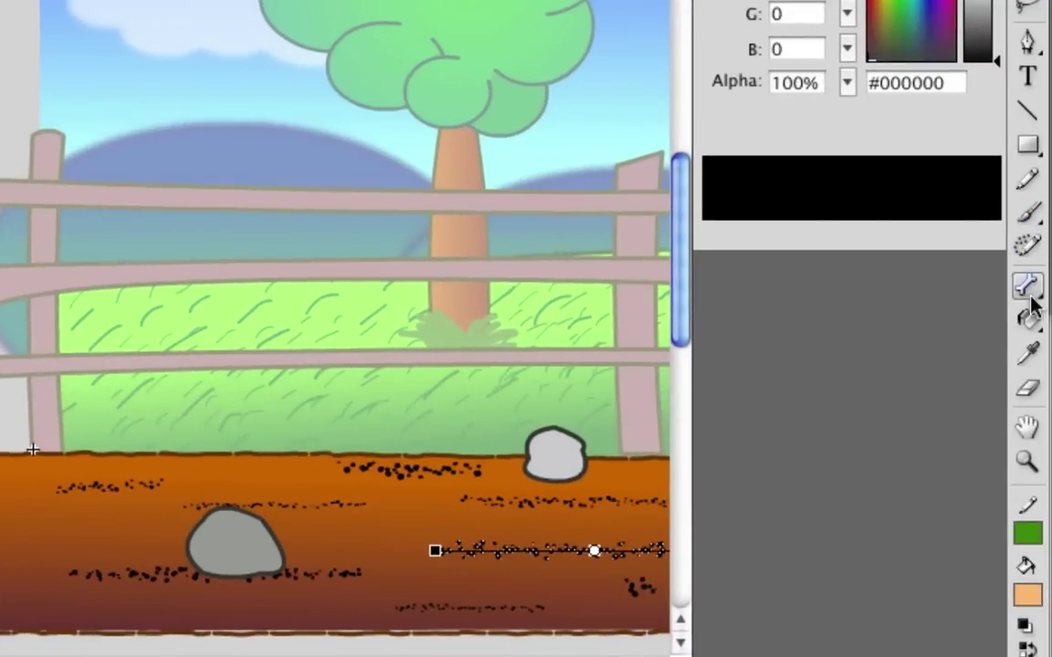
{"action": "left_click", "coordinate": [1027, 319]}
{"action": "left_click", "coordinate": [1027, 352]}
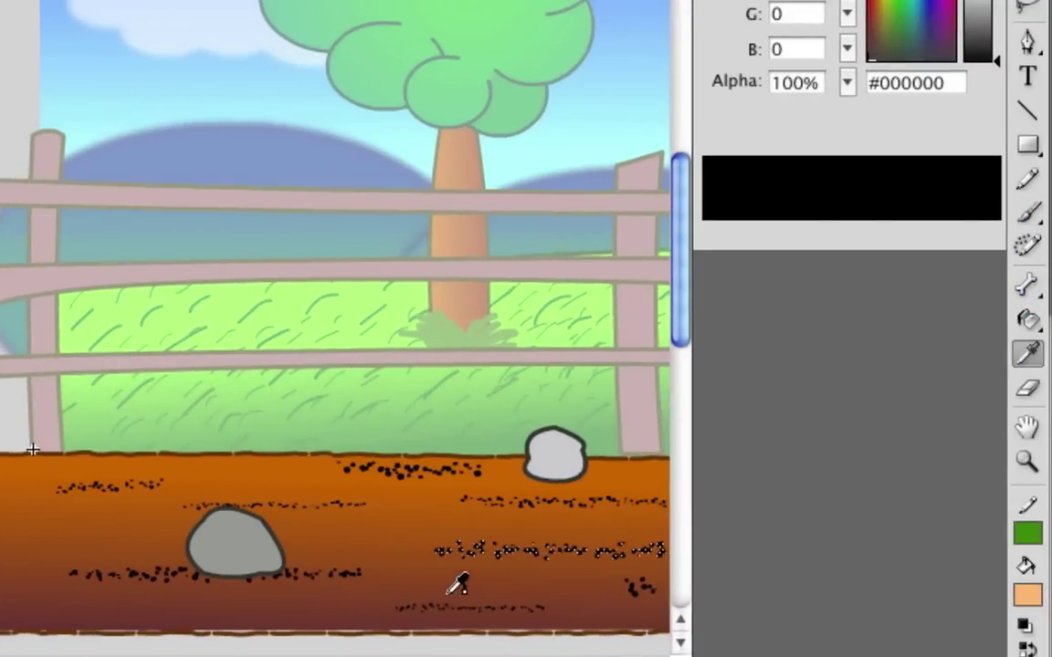
{"action": "left_click", "coordinate": [505, 548]}
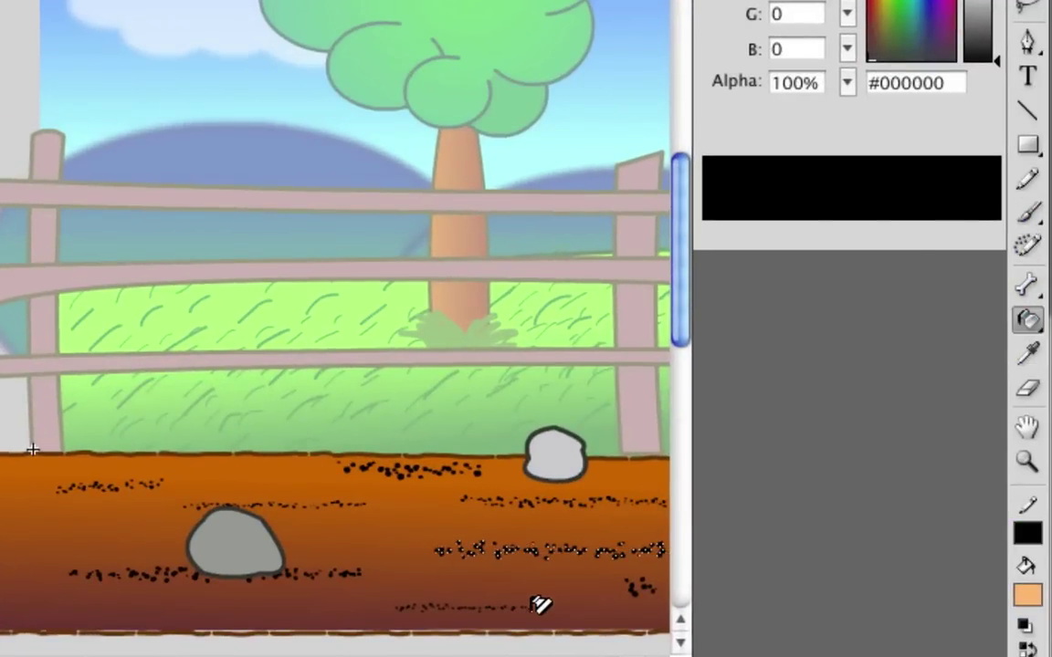
{"action": "left_click", "coordinate": [1026, 111]}
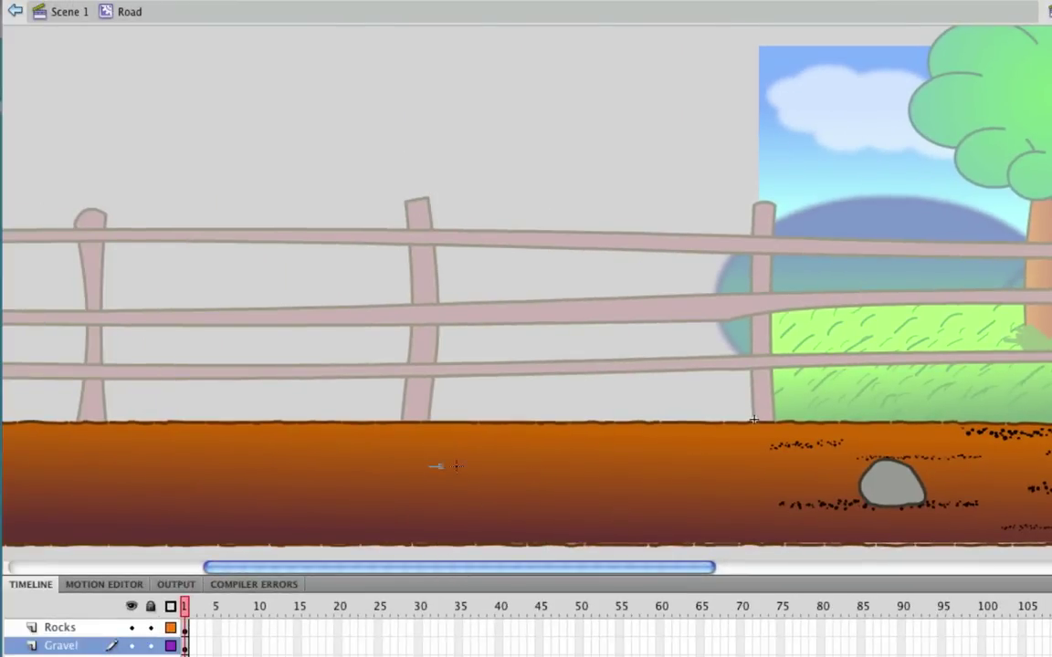
Draw several dotted gravel streaks across the middle of the road with the Line tool
{"action": "left_click_drag", "start_coordinate": [456, 467], "coordinate": [633, 466]}
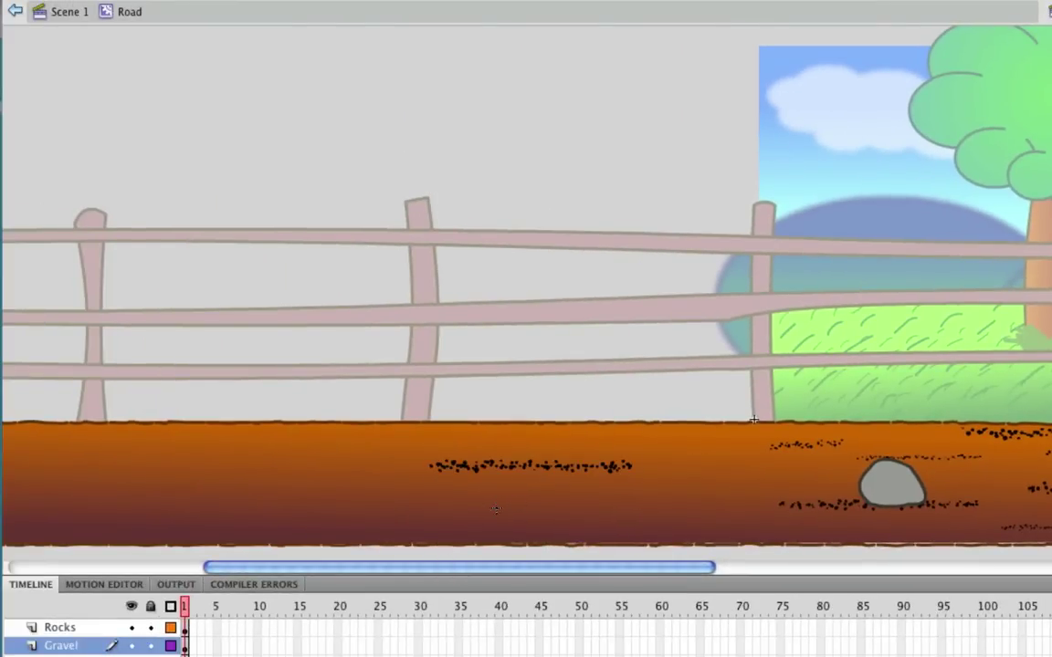
{"action": "left_click_drag", "start_coordinate": [496, 508], "coordinate": [673, 509]}
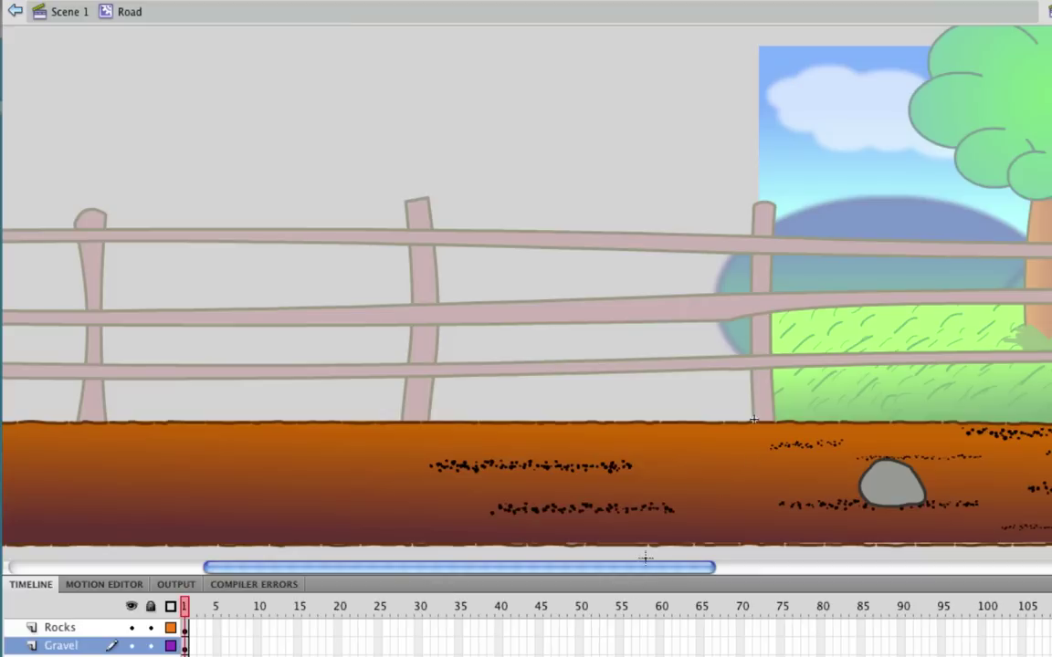
{"action": "scroll", "coordinate": [605, 572], "scroll_direction": "left", "scroll_amount": 5}
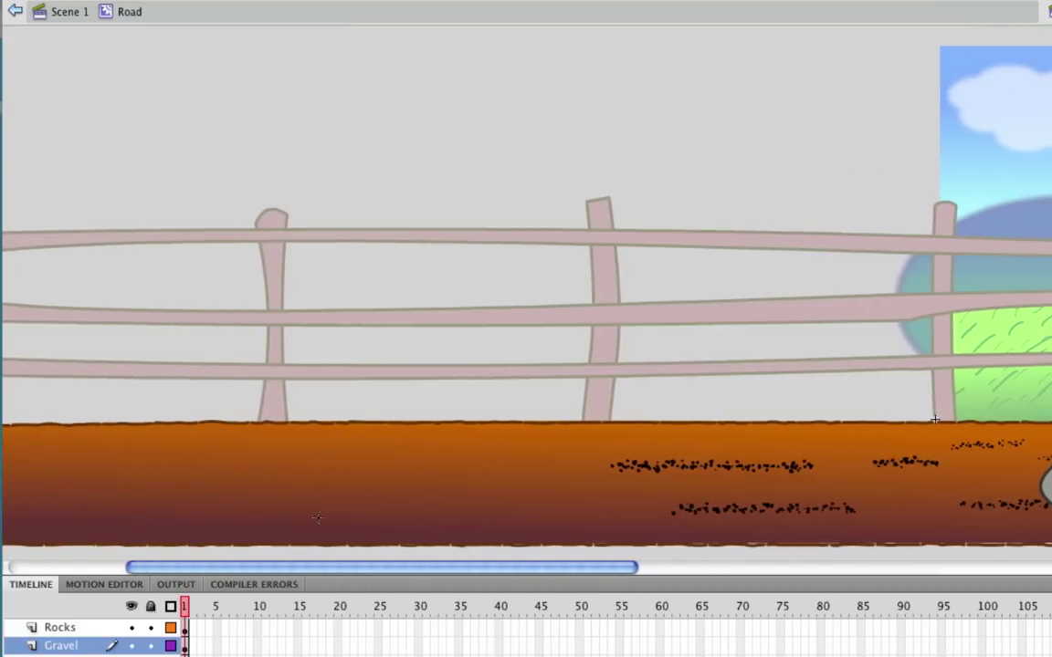
{"action": "left_click_drag", "start_coordinate": [319, 510], "coordinate": [492, 510]}
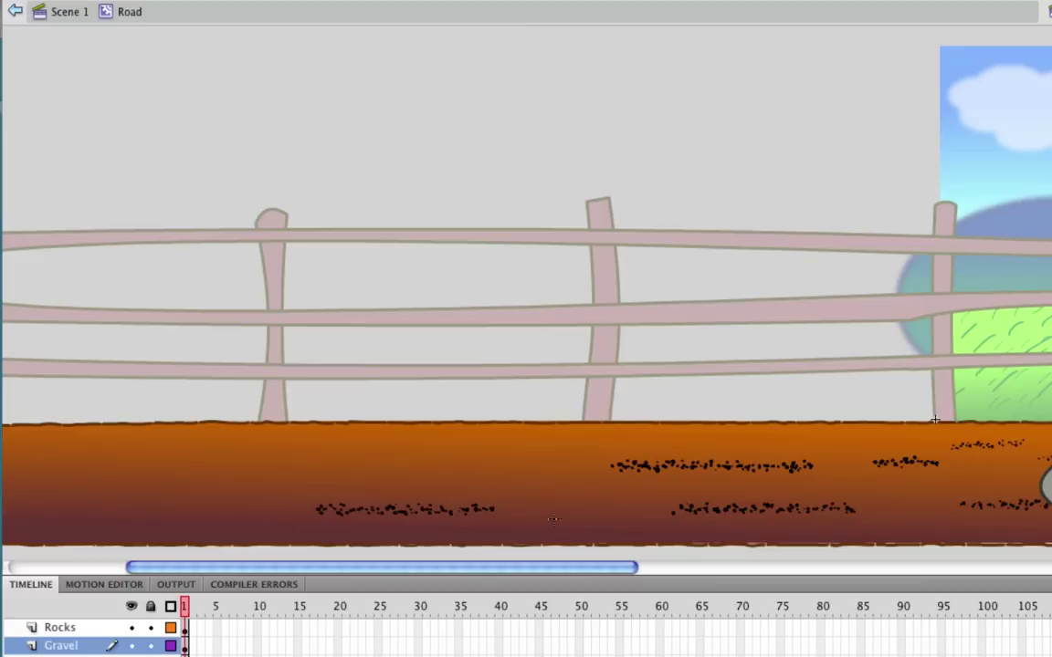
{"action": "left_click_drag", "start_coordinate": [422, 476], "coordinate": [526, 475]}
{"action": "scroll", "coordinate": [572, 510], "scroll_direction": "right", "scroll_amount": 3}
{"action": "scroll", "coordinate": [533, 547], "scroll_direction": "left", "scroll_amount": 10}
{"action": "left_click_drag", "start_coordinate": [327, 462], "coordinate": [527, 462]}
Add more short gravel streaks near the road's left end and top edge
{"action": "mouse_move", "coordinate": [327, 507]}
{"action": "left_mouse_down"}
{"action": "mouse_move", "coordinate": [454, 506]}
{"action": "mouse_move", "coordinate": [324, 501]}
{"action": "left_mouse_up"}
{"action": "mouse_move", "coordinate": [143, 478]}
{"action": "left_mouse_down"}
{"action": "mouse_move", "coordinate": [258, 481]}
{"action": "mouse_move", "coordinate": [143, 480]}
{"action": "left_mouse_up"}
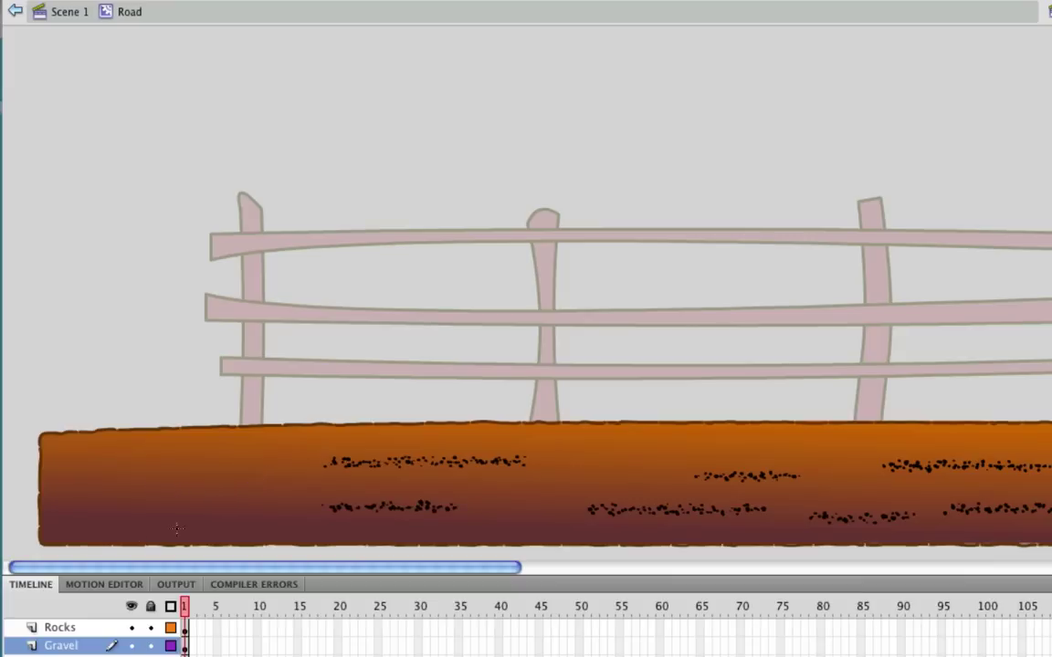
{"action": "mouse_move", "coordinate": [140, 526]}
{"action": "left_mouse_down"}
{"action": "mouse_move", "coordinate": [227, 527]}
{"action": "mouse_move", "coordinate": [141, 527]}
{"action": "left_mouse_up"}
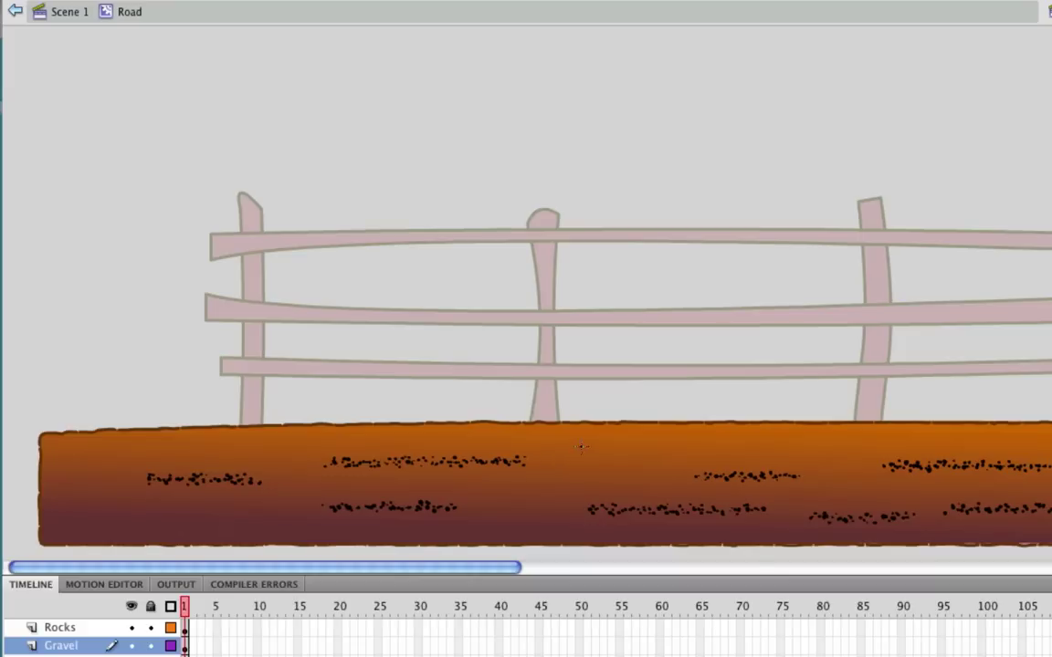
{"action": "left_click_drag", "start_coordinate": [580, 447], "coordinate": [662, 447]}
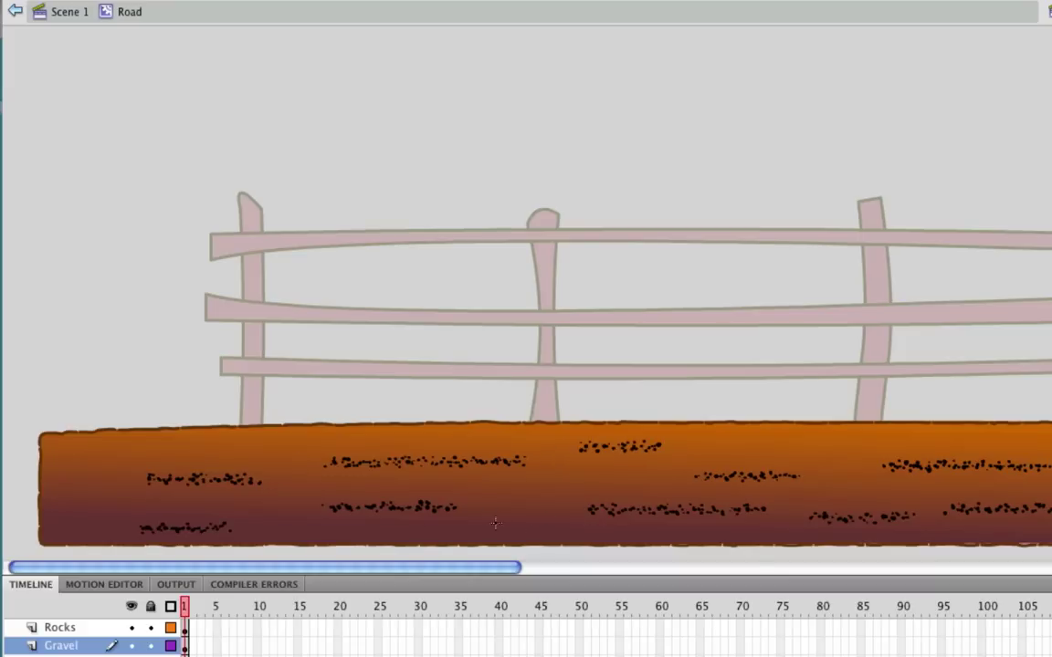
{"action": "left_click_drag", "start_coordinate": [491, 505], "coordinate": [426, 505]}
{"action": "left_click_drag", "start_coordinate": [59, 454], "coordinate": [107, 453]}
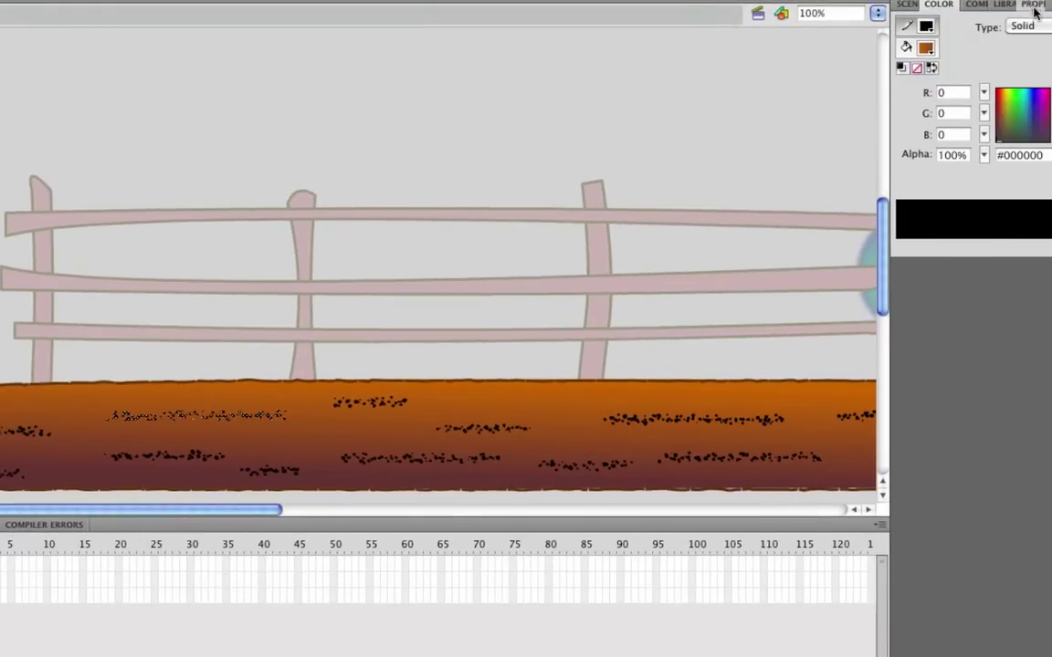
Set the first two new gravel streaks' stroke widths to 7 and 9
{"action": "left_click", "coordinate": [1035, 4]}
{"action": "left_click", "coordinate": [1026, 201]}
{"action": "type", "text": "7"}
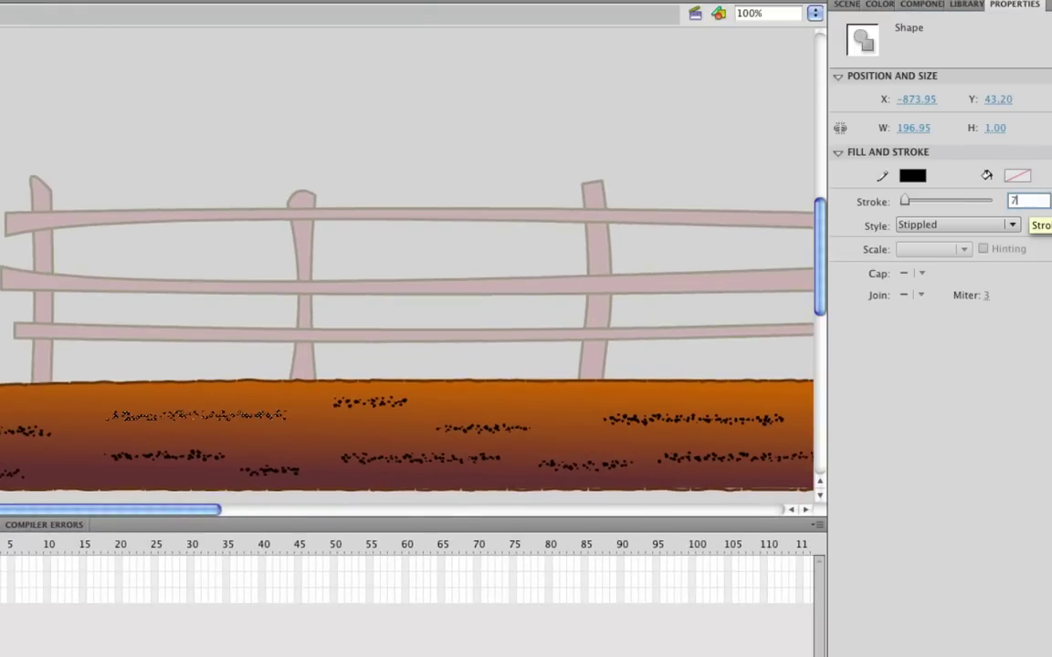
{"action": "key", "text": "Return"}
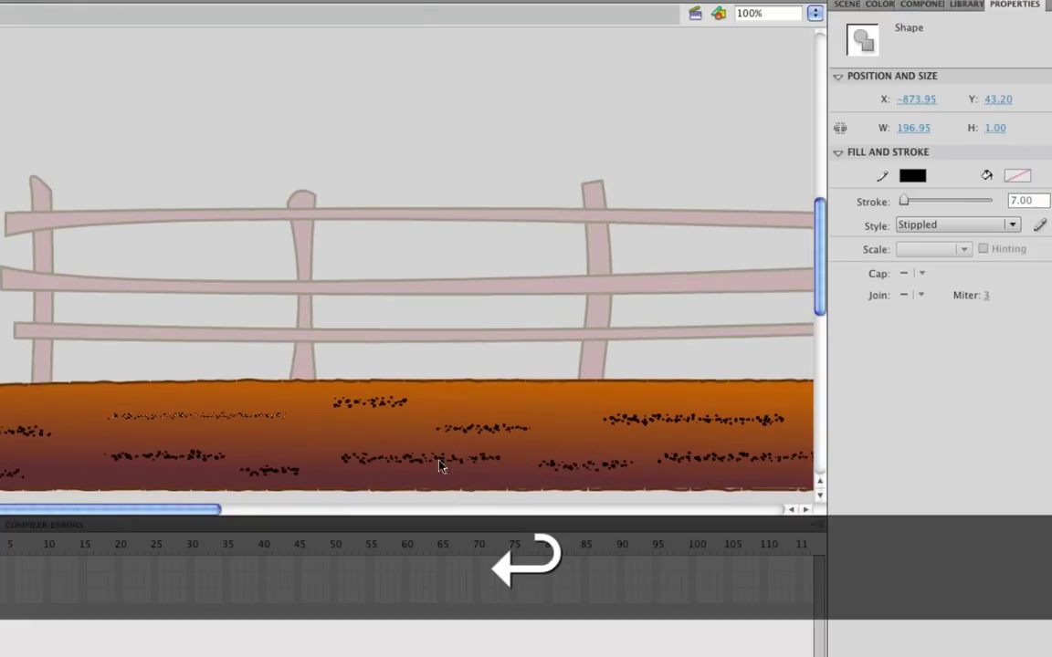
{"action": "left_click", "coordinate": [1026, 200]}
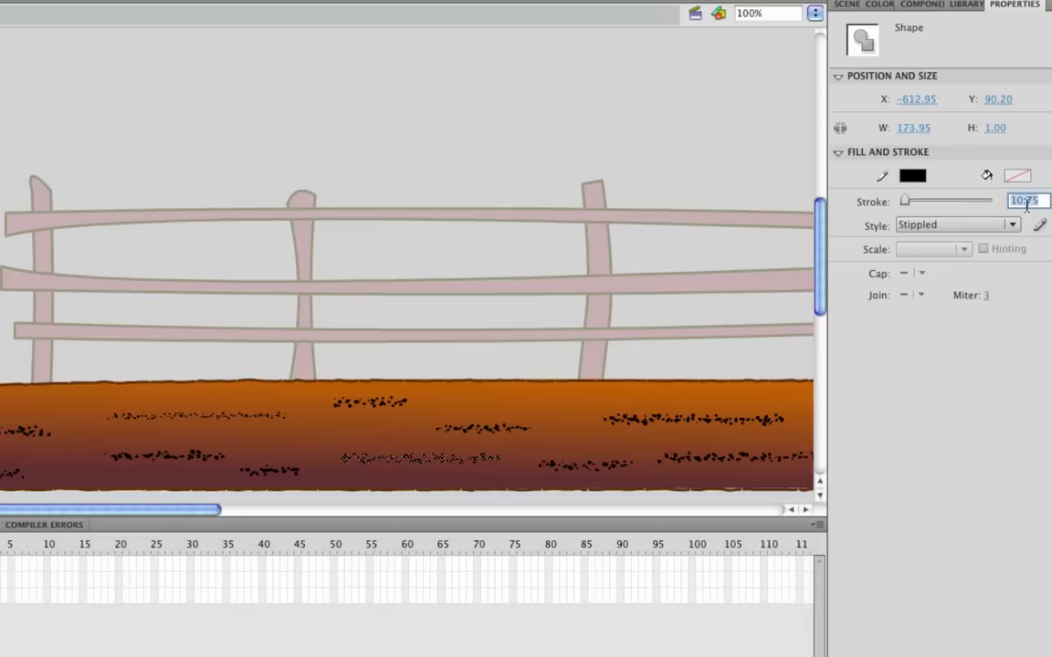
{"action": "type", "text": "9"}
{"action": "key", "text": "Return"}
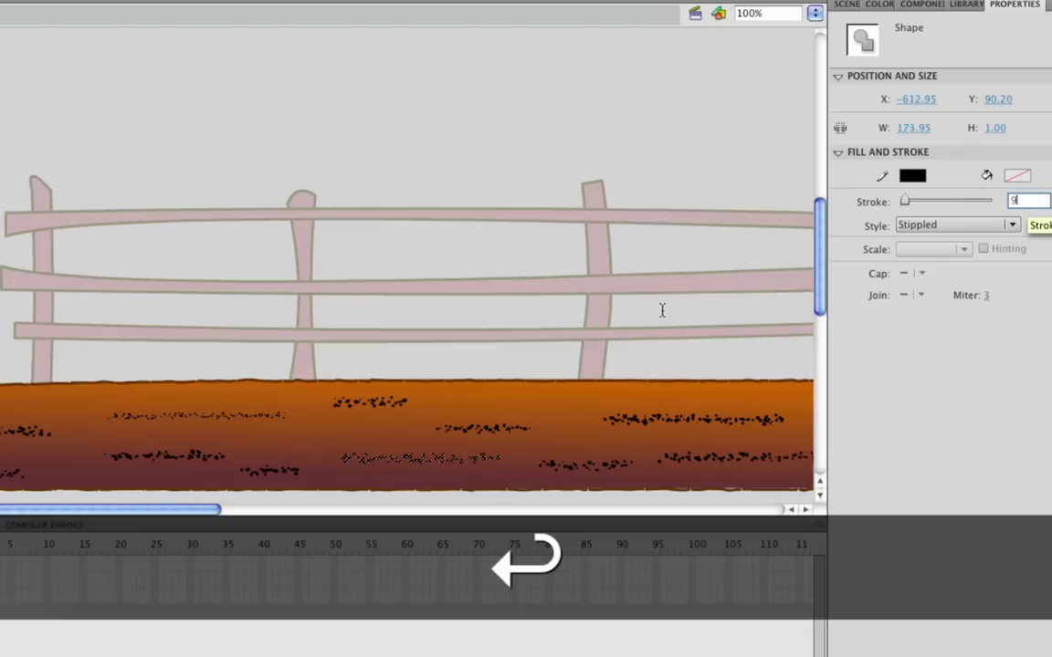
Set the right-hand and left-hand gravel streaks' stroke widths to 5 and 7
{"action": "left_click", "coordinate": [647, 415]}
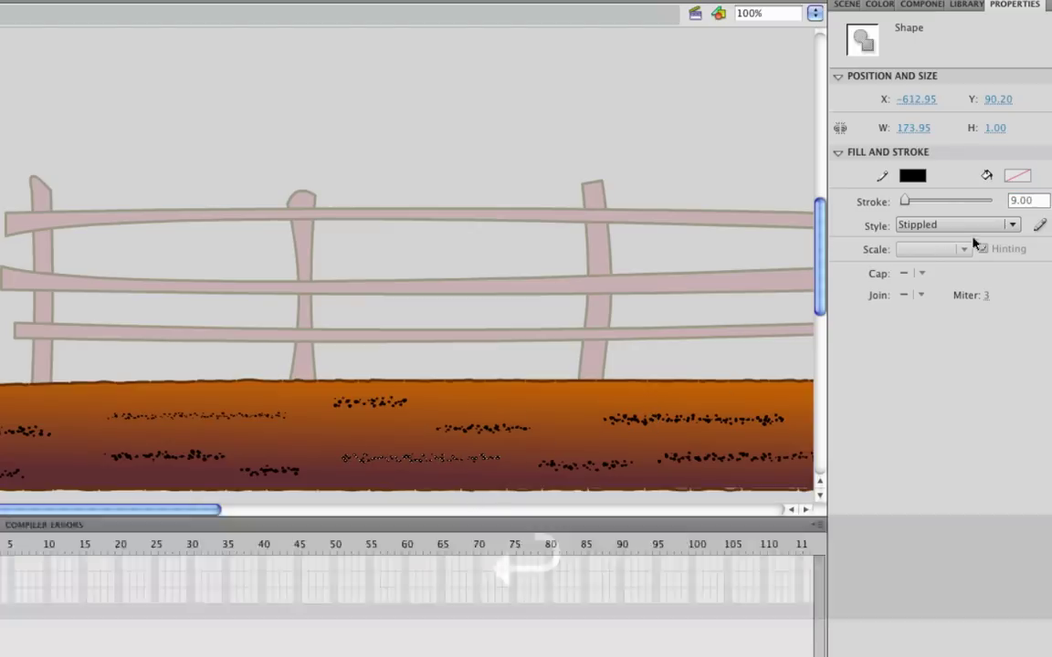
{"action": "left_click", "coordinate": [1026, 201]}
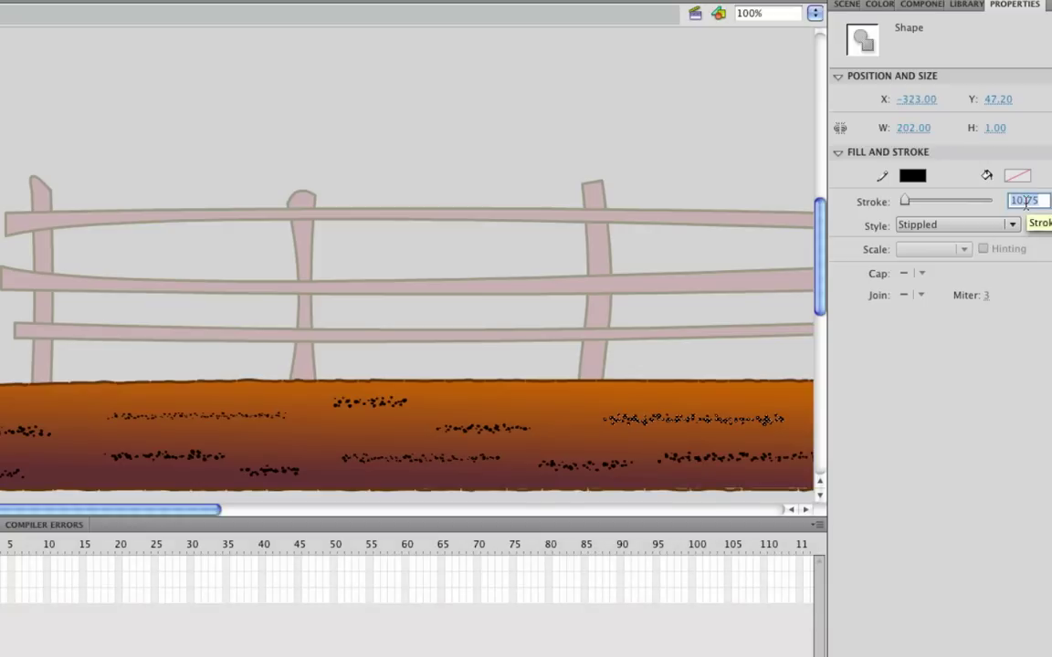
{"action": "type", "text": "5"}
{"action": "key", "text": "Return"}
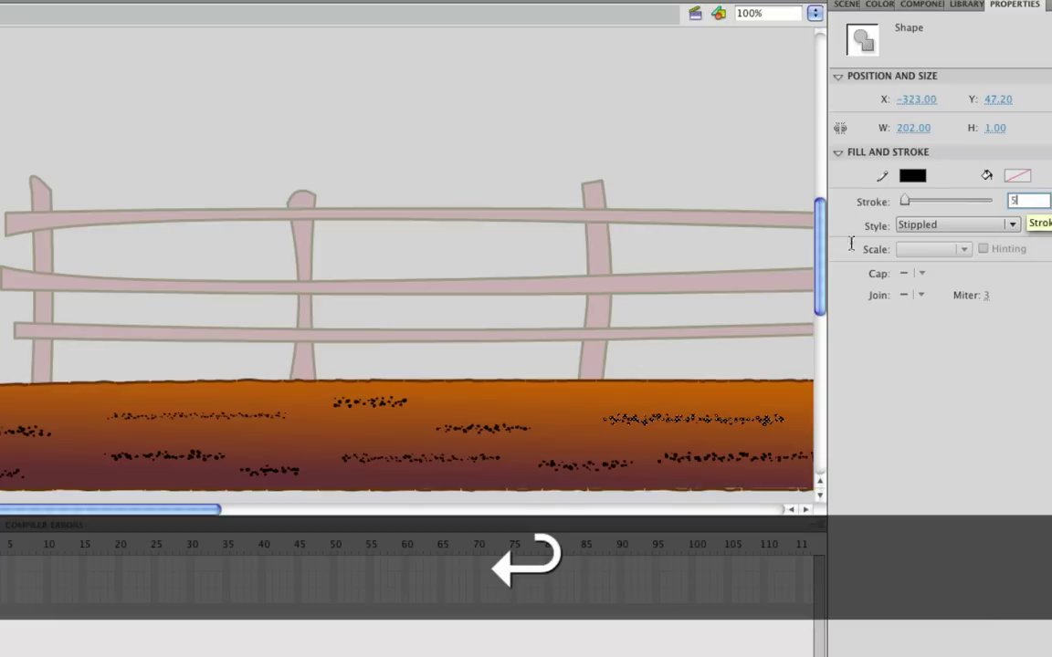
{"action": "left_click", "coordinate": [20, 432]}
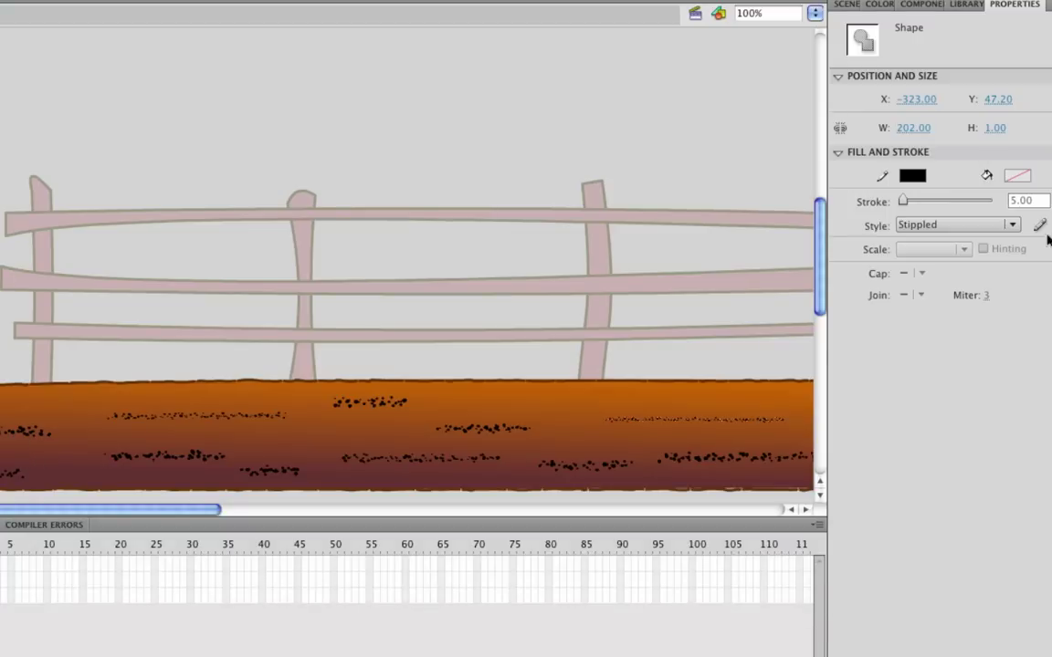
{"action": "left_click", "coordinate": [1027, 202]}
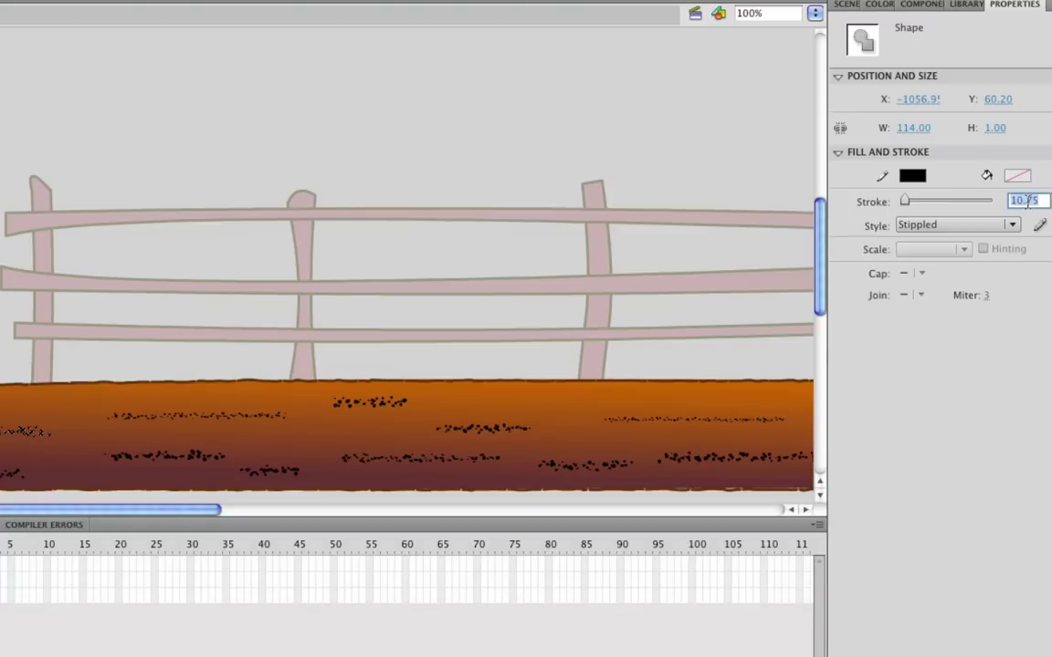
{"action": "type", "text": "7"}
{"action": "key", "text": "Return"}
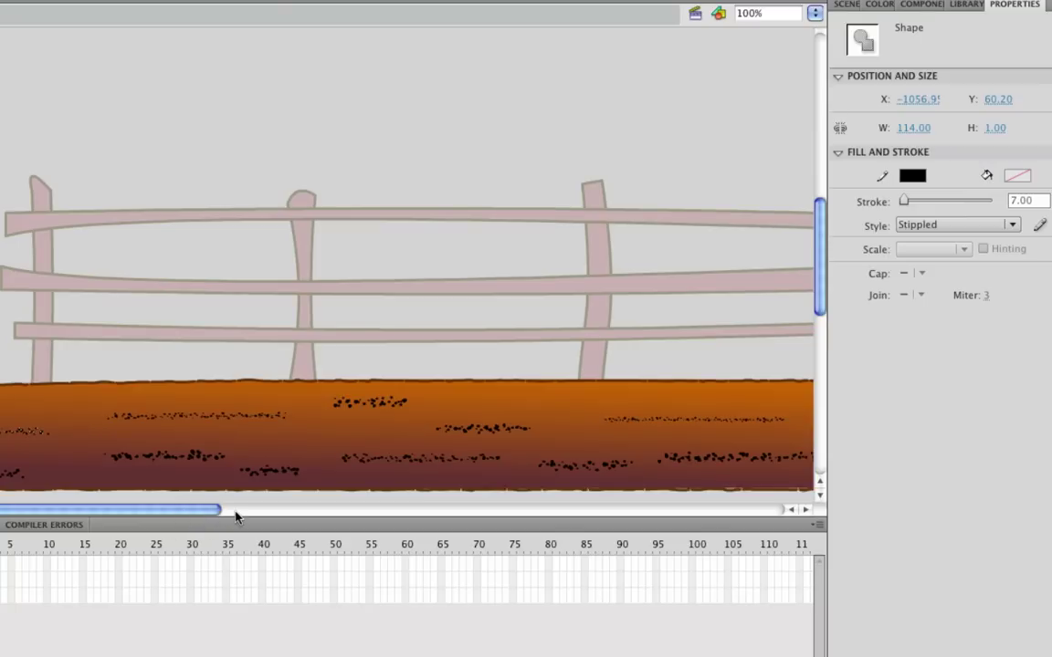
Lock the Rocks, Gravel and Road layers, unlock Rocks, and copy a small grey rock
{"action": "scroll", "coordinate": [193, 513], "scroll_direction": "right", "scroll_amount": 2}
{"action": "scroll", "coordinate": [379, 519], "scroll_direction": "right", "scroll_amount": 5}
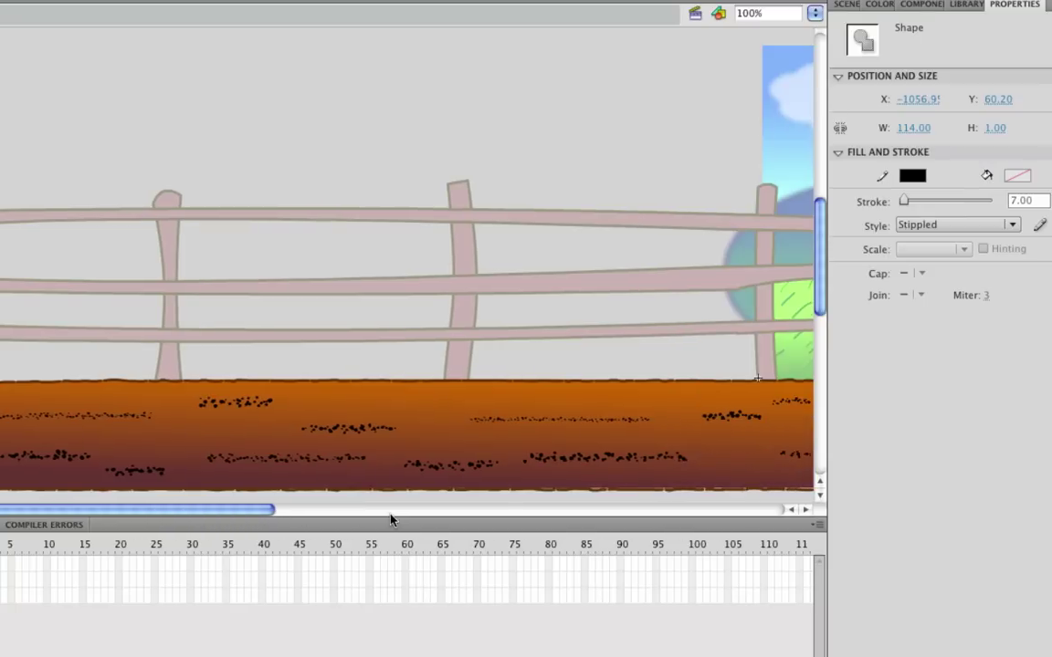
{"action": "scroll", "coordinate": [390, 519], "scroll_direction": "right", "scroll_amount": 20}
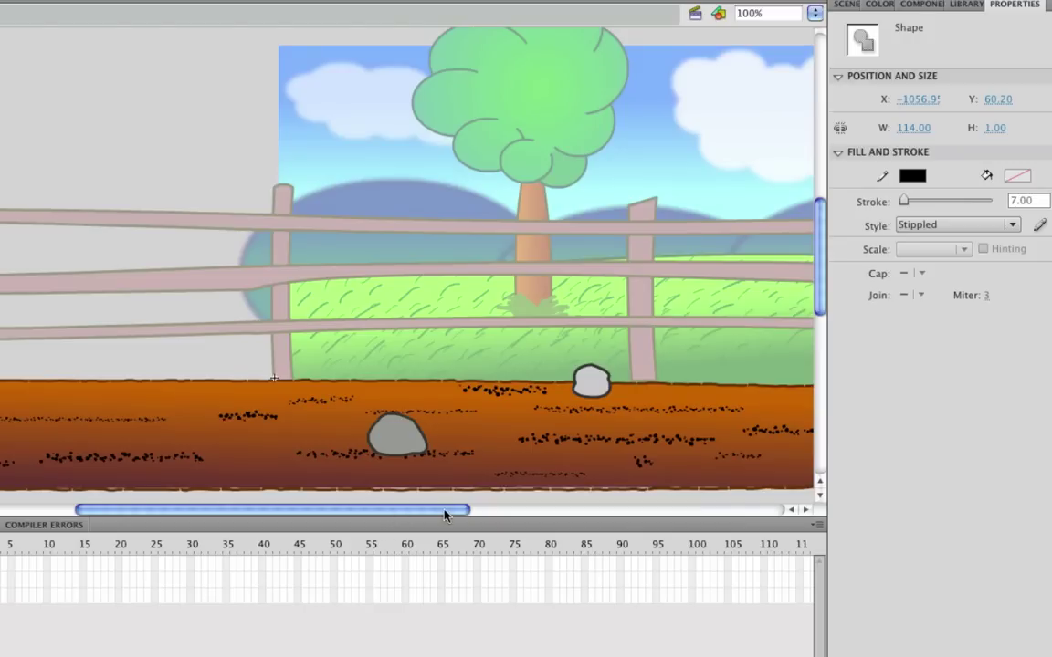
{"action": "scroll", "coordinate": [446, 516], "scroll_direction": "right", "scroll_amount": 1}
{"action": "scroll", "coordinate": [446, 516], "scroll_direction": "right", "scroll_amount": 3}
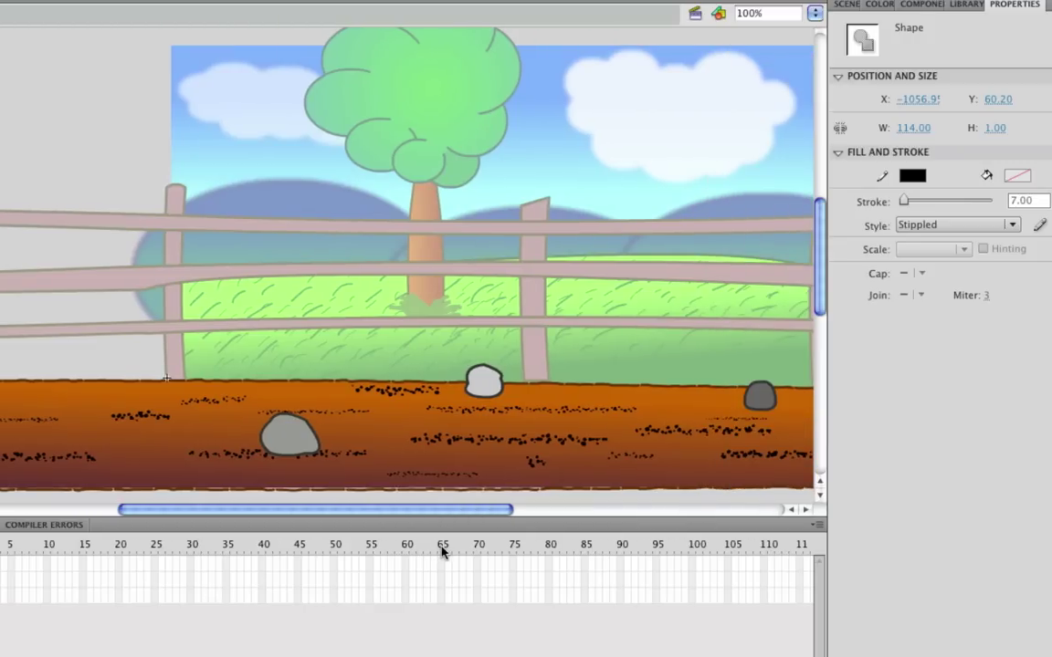
{"action": "left_click", "coordinate": [482, 388]}
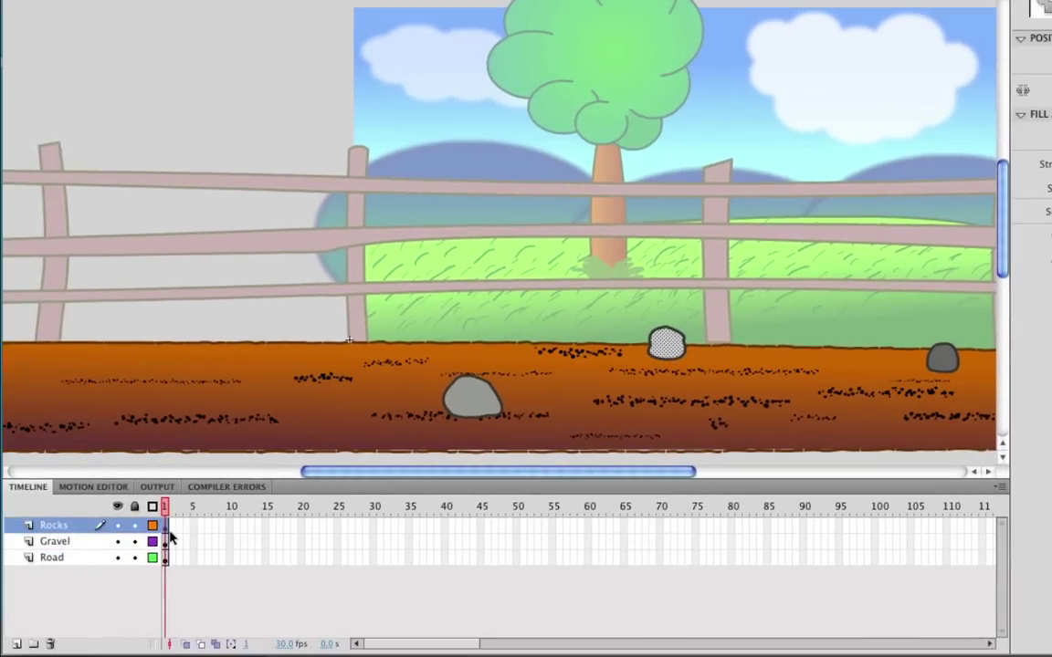
{"action": "left_click_drag", "start_coordinate": [135, 557], "coordinate": [134, 532]}
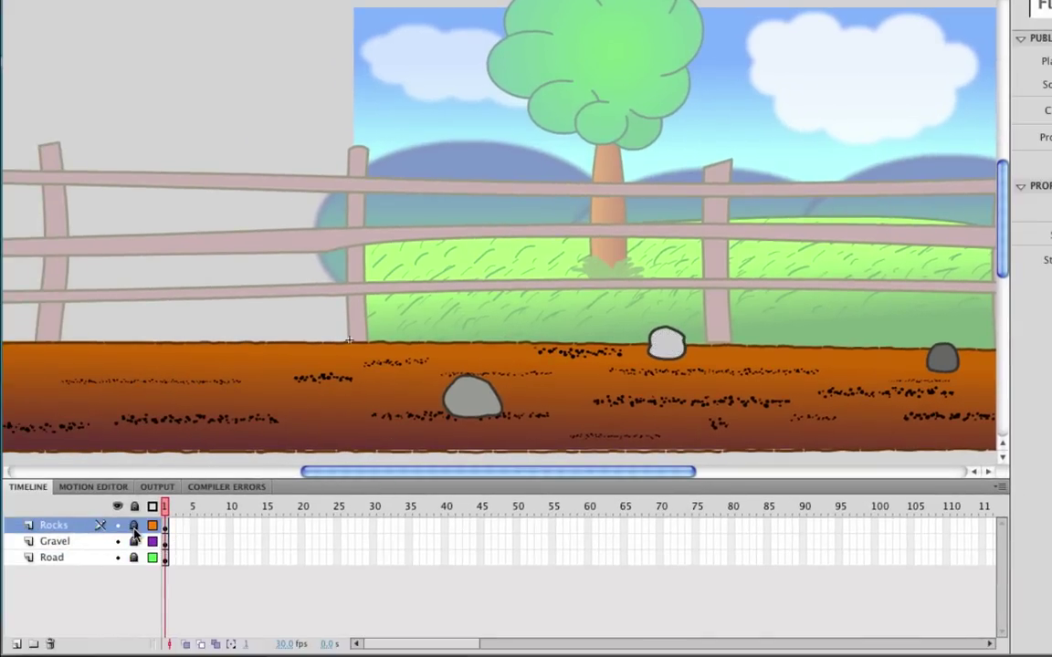
{"action": "left_click", "coordinate": [134, 525]}
{"action": "left_click_drag", "start_coordinate": [623, 294], "coordinate": [720, 400]}
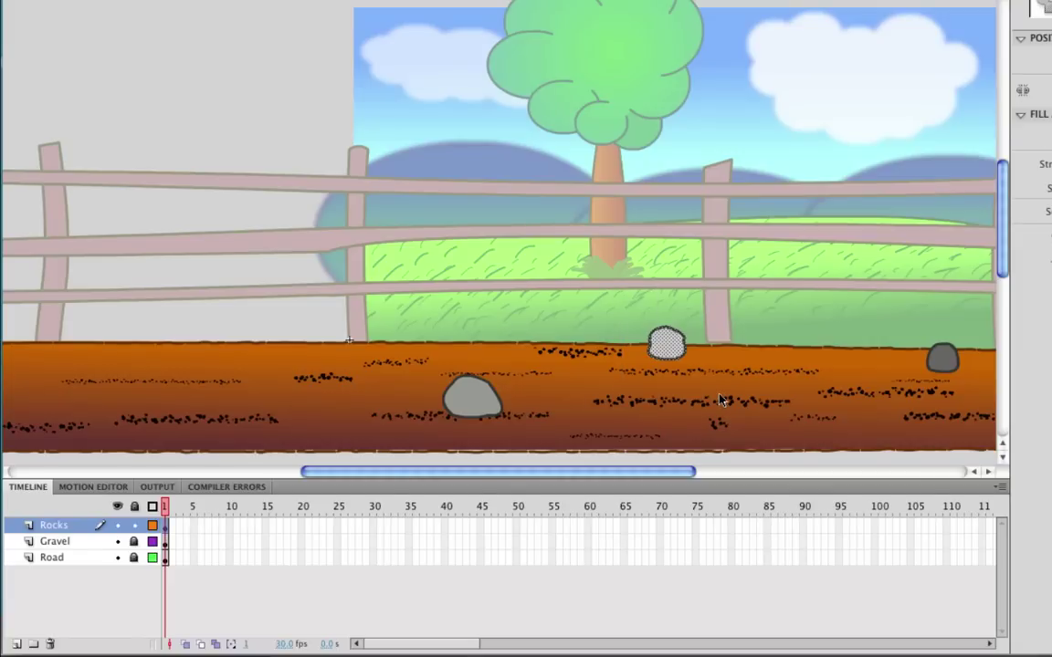
{"action": "key", "text": "super"}
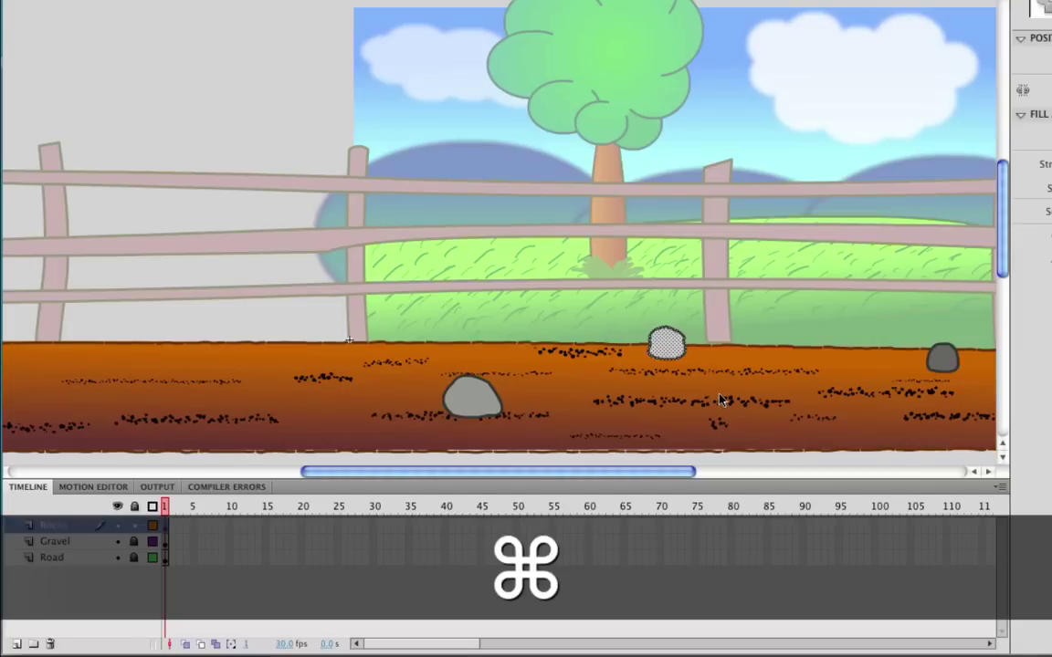
{"action": "key", "text": "super+c"}
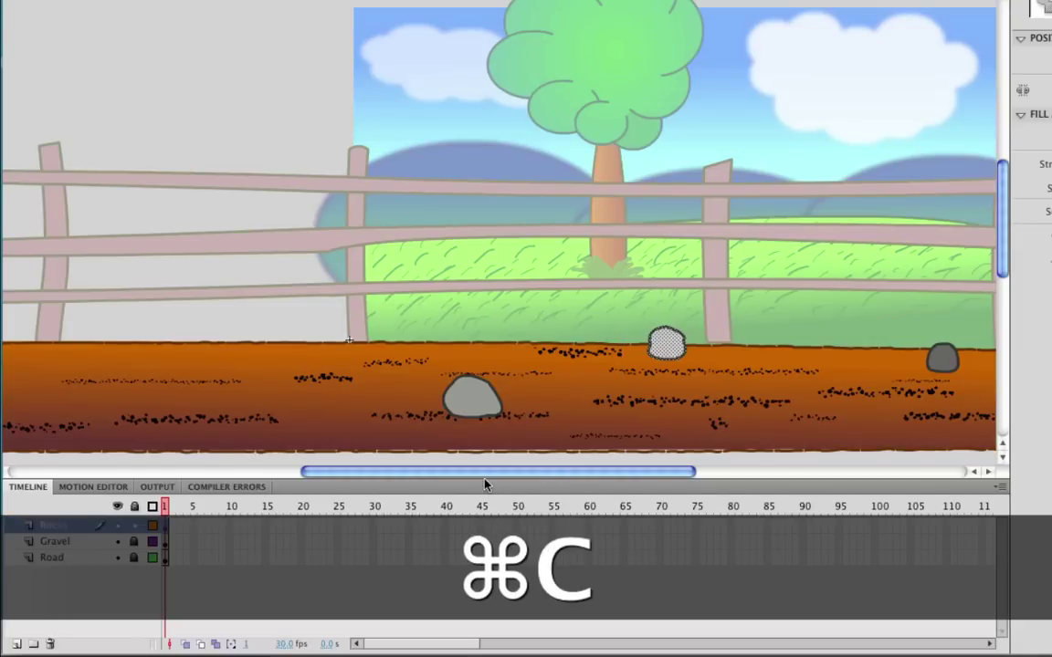
Paste rock copies onto the road's left side and further along the road
{"action": "scroll", "coordinate": [465, 482], "scroll_direction": "left", "scroll_amount": 10}
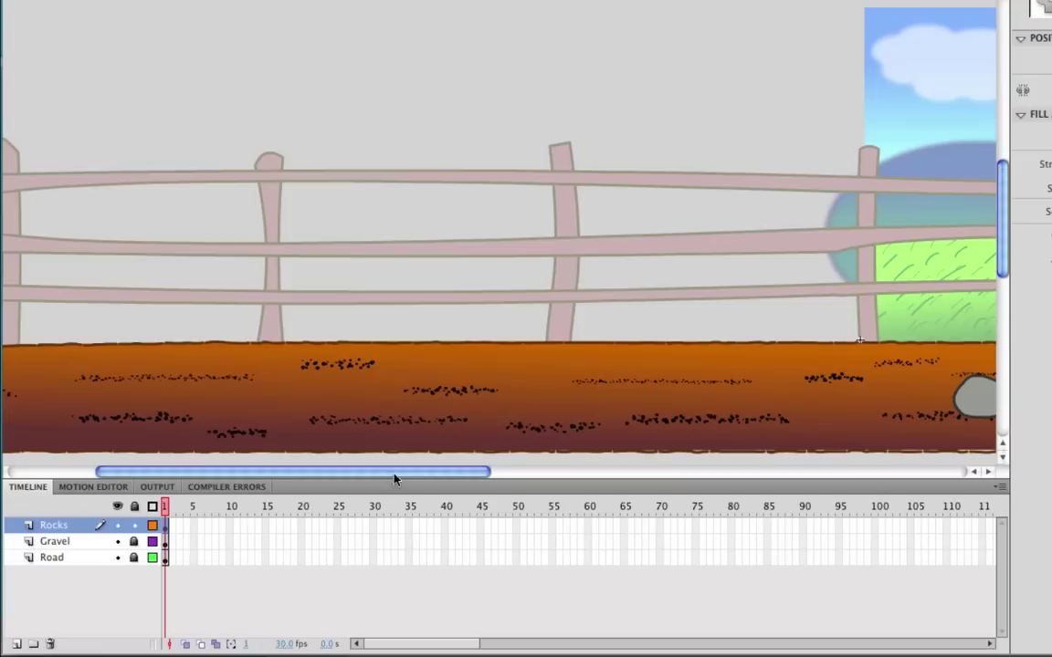
{"action": "key", "text": "super+v"}
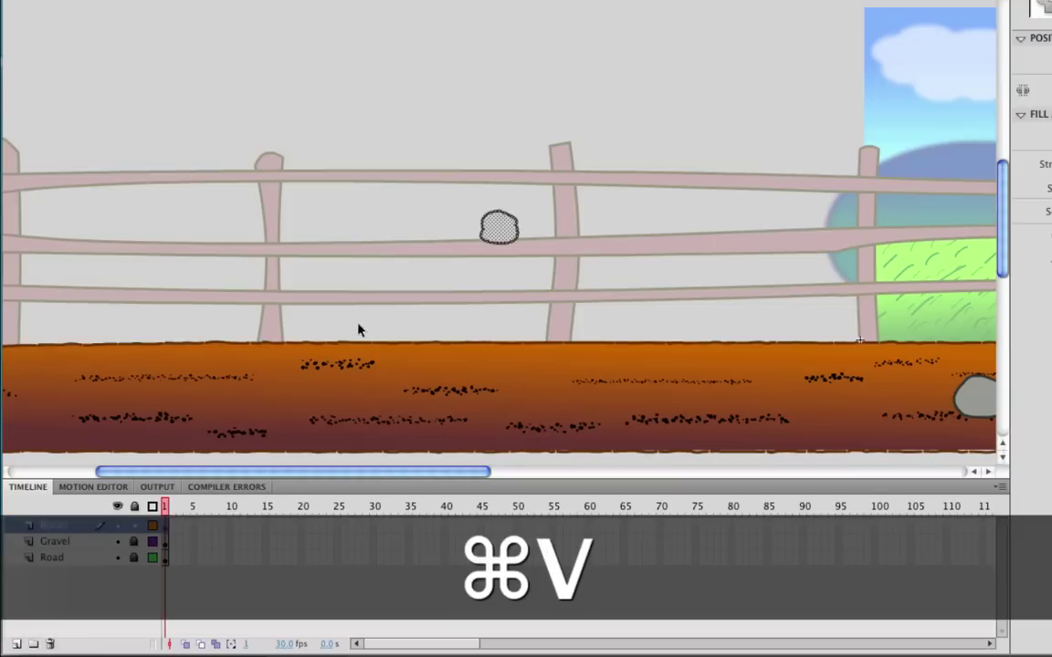
{"action": "left_click_drag", "start_coordinate": [507, 234], "coordinate": [86, 401]}
{"action": "left_click_drag", "start_coordinate": [312, 478], "coordinate": [528, 479]}
{"action": "left_click_drag", "start_coordinate": [392, 345], "coordinate": [523, 447]}
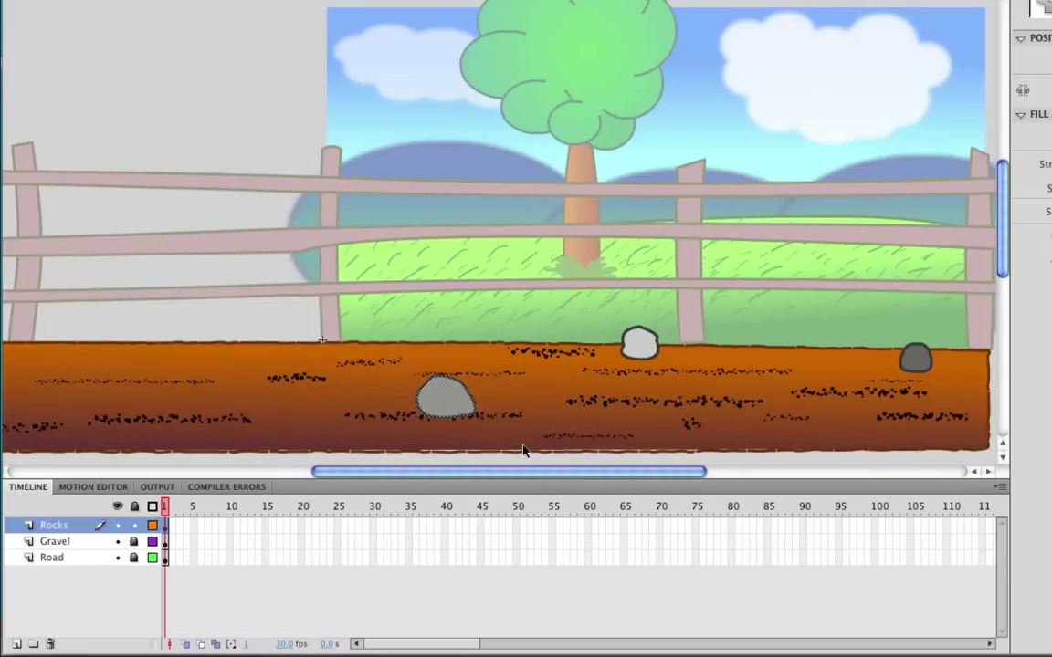
{"action": "key", "text": "super+c"}
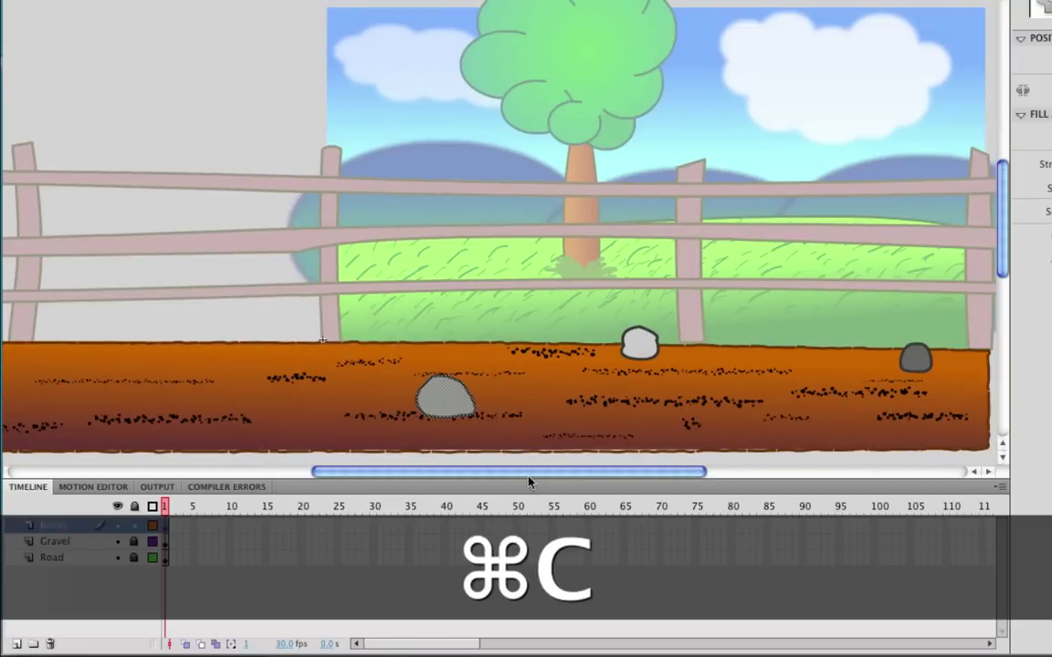
{"action": "left_click_drag", "start_coordinate": [530, 478], "coordinate": [312, 482]}
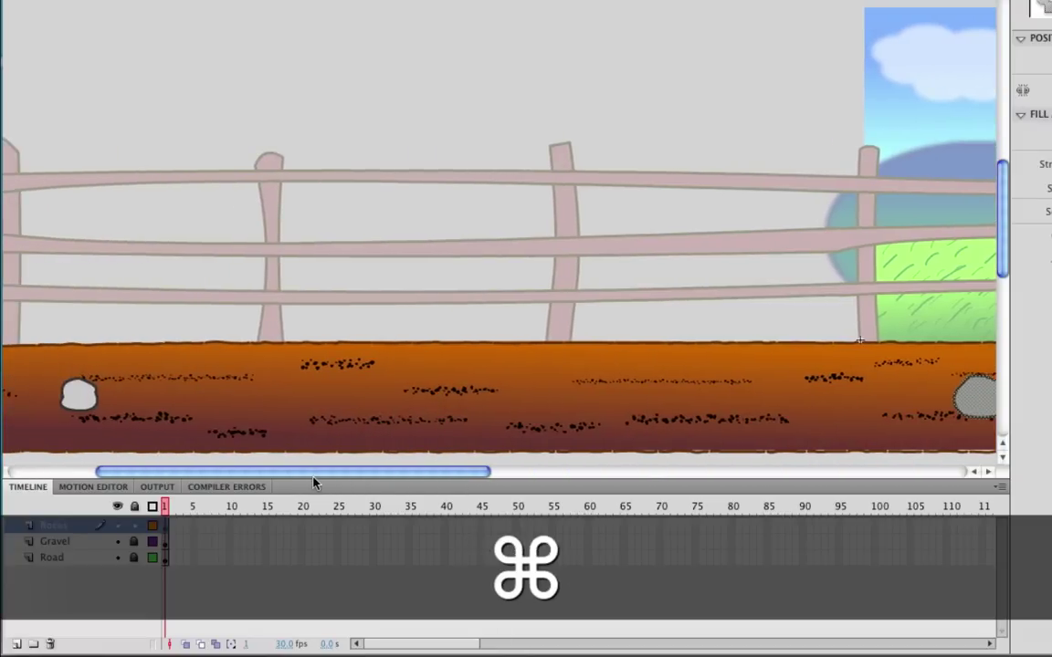
{"action": "key", "text": "super+v"}
{"action": "left_click_drag", "start_coordinate": [511, 238], "coordinate": [591, 358]}
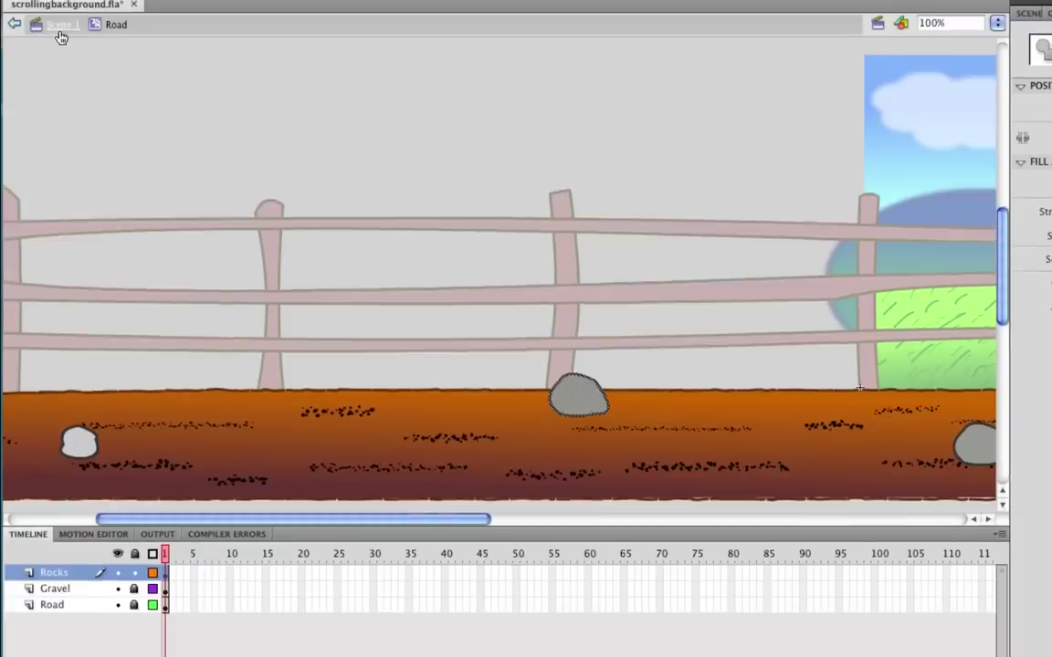
Slide a grey rock further right along the road, then return to Scene 1
{"action": "left_click", "coordinate": [59, 93]}
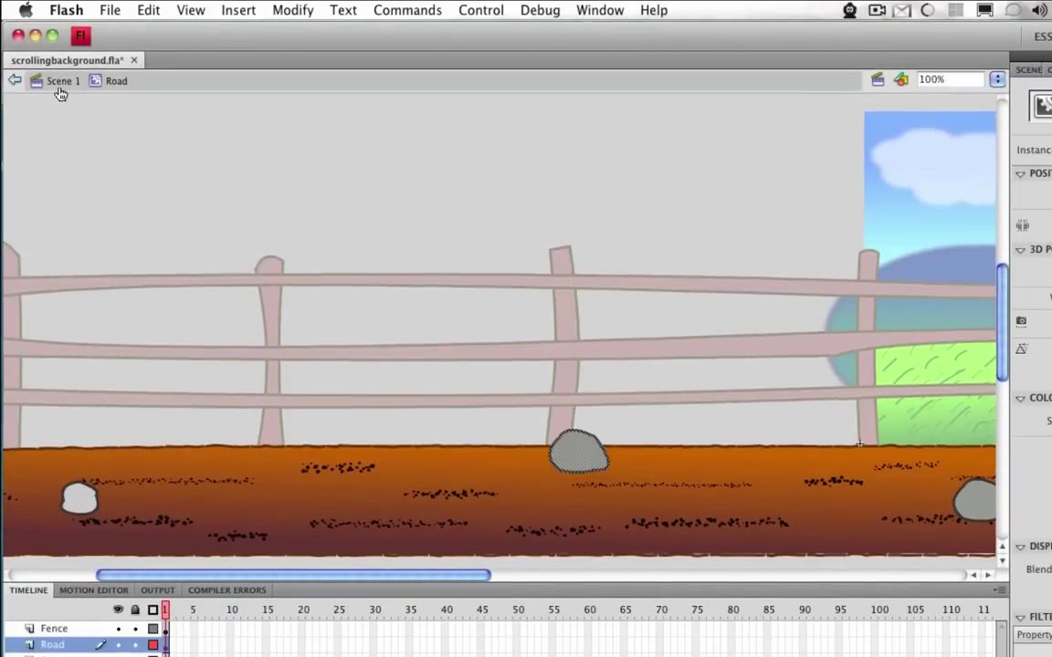
{"action": "double_click", "coordinate": [584, 504]}
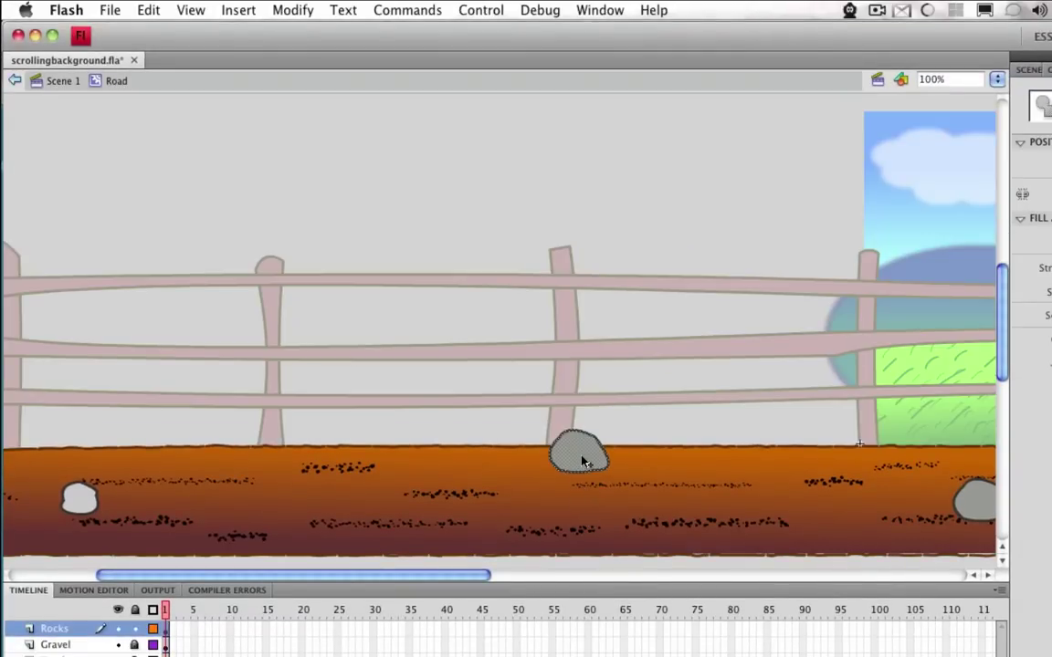
{"action": "left_click_drag", "start_coordinate": [582, 461], "coordinate": [678, 460]}
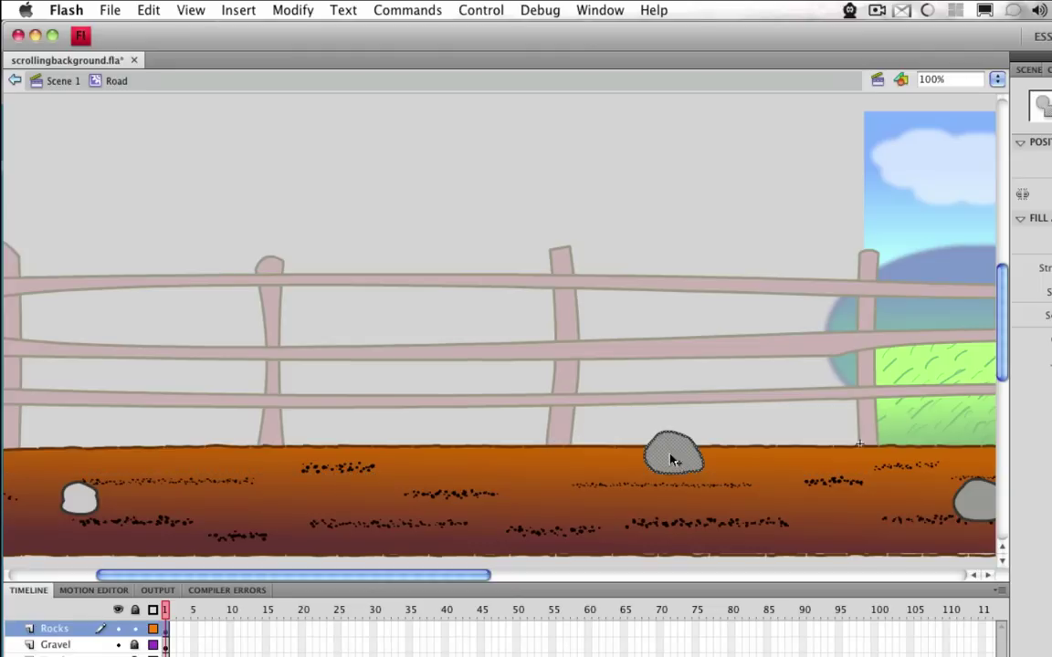
{"action": "left_click", "coordinate": [57, 82]}
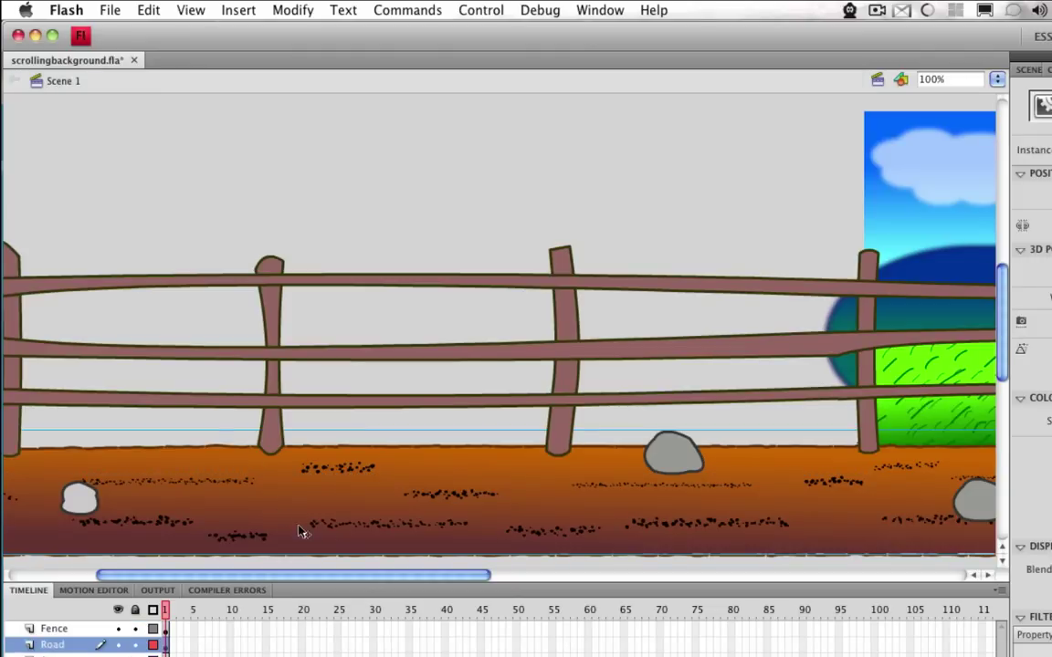
Inside the Ground symbol, Free Transform the Layer 1 green shape's left edge far left
{"action": "left_click_drag", "start_coordinate": [351, 580], "coordinate": [601, 570]}
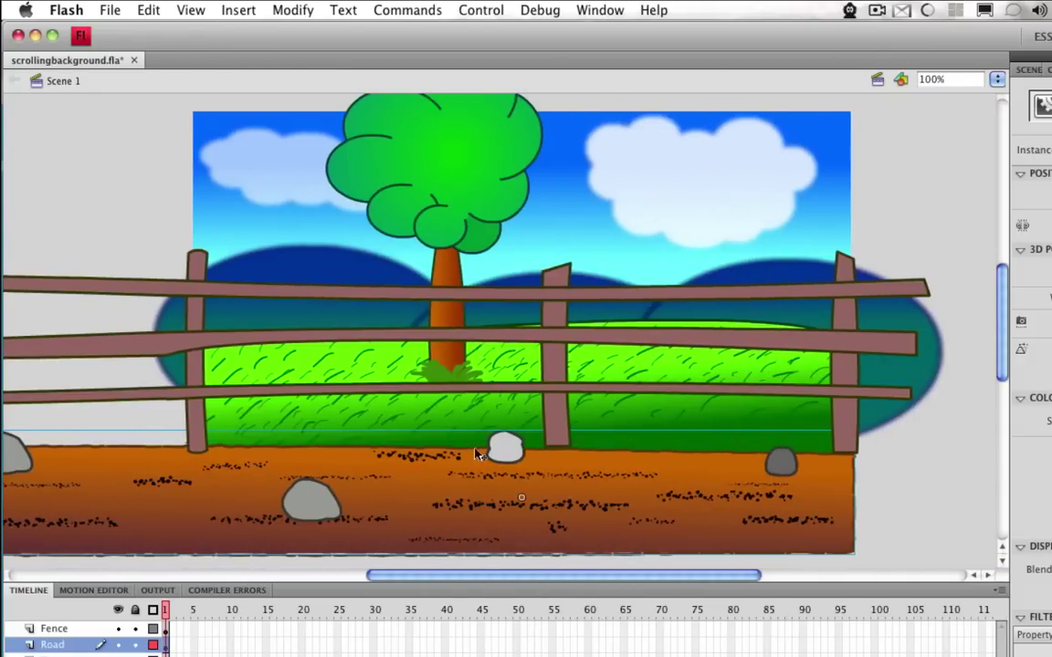
{"action": "left_click", "coordinate": [726, 419]}
{"action": "double_click", "coordinate": [726, 419]}
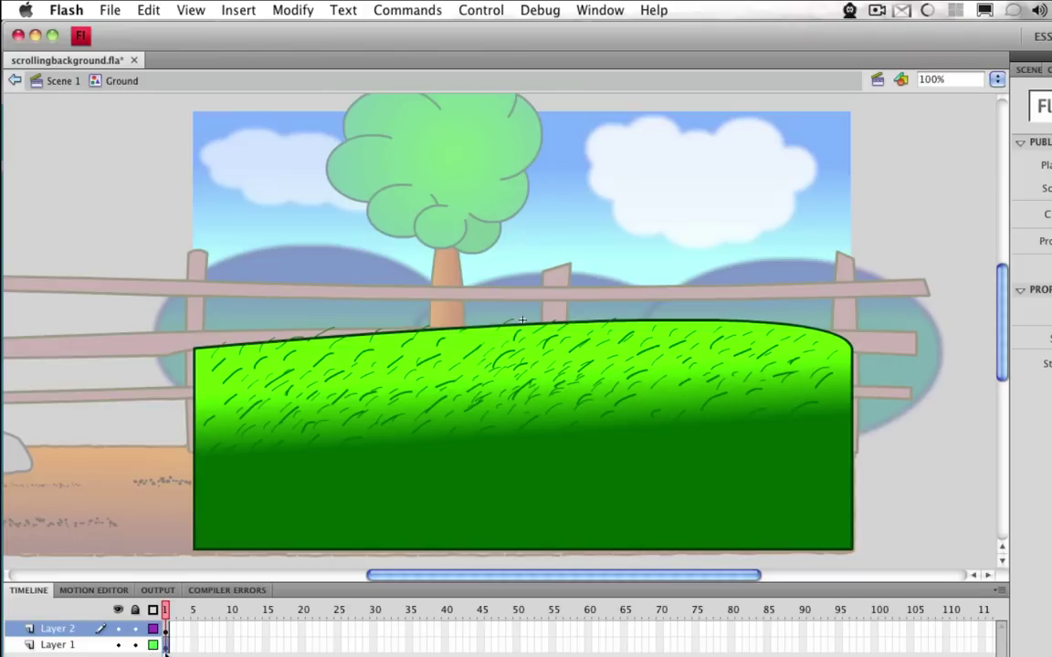
{"action": "left_click", "coordinate": [522, 320]}
{"action": "left_click_drag", "start_coordinate": [489, 579], "coordinate": [286, 583]}
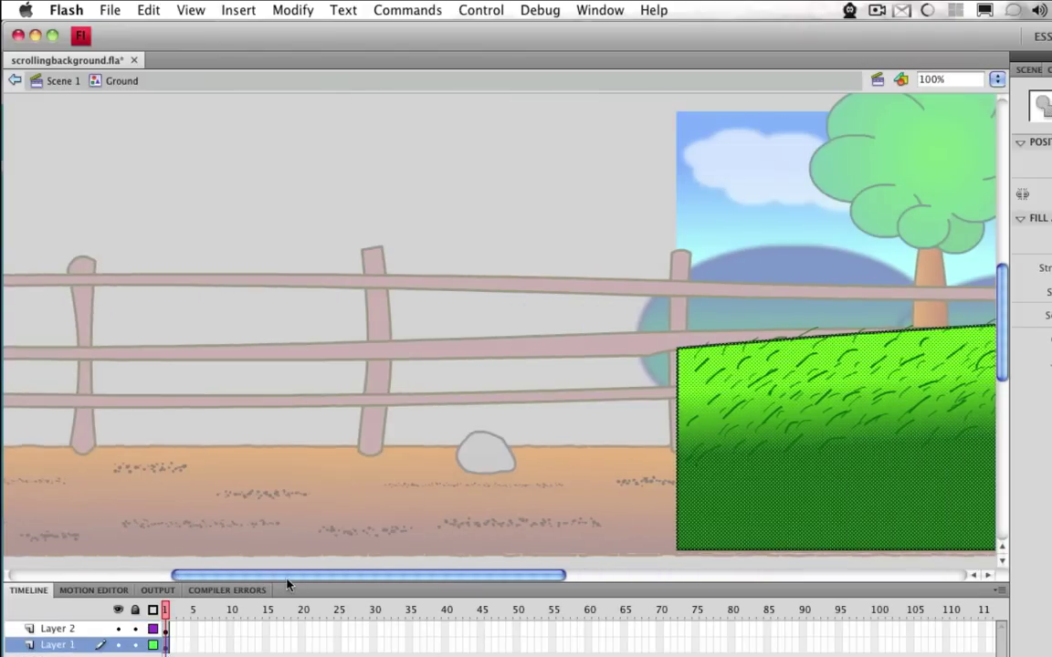
{"action": "key", "text": "q"}
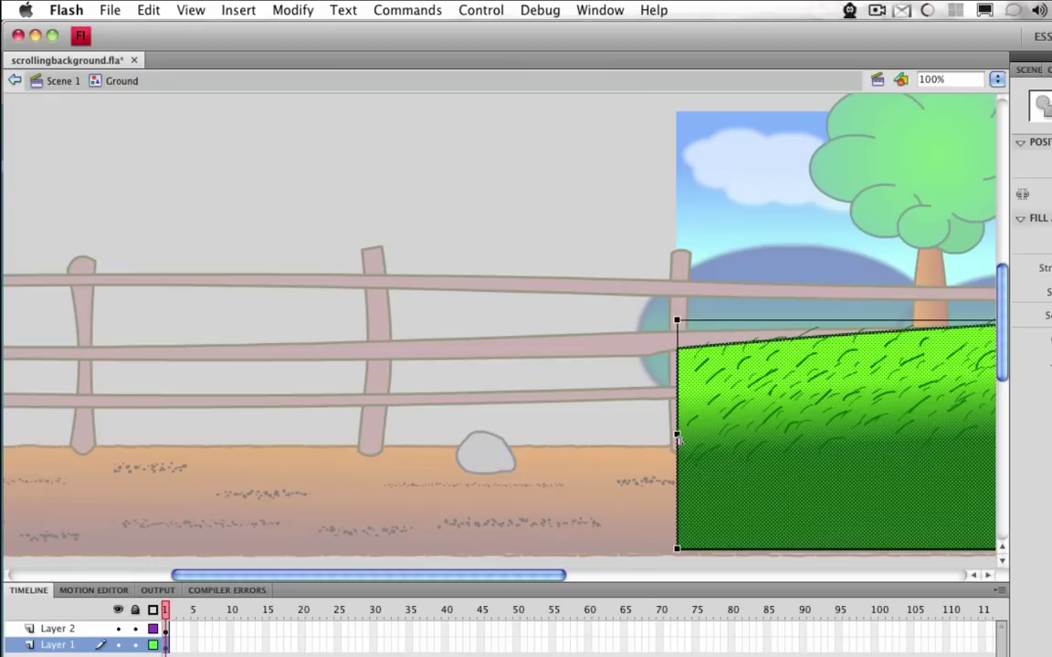
{"action": "left_click_drag", "start_coordinate": [677, 436], "coordinate": [90, 480]}
{"action": "scroll", "coordinate": [320, 529], "scroll_direction": "left", "scroll_amount": 10}
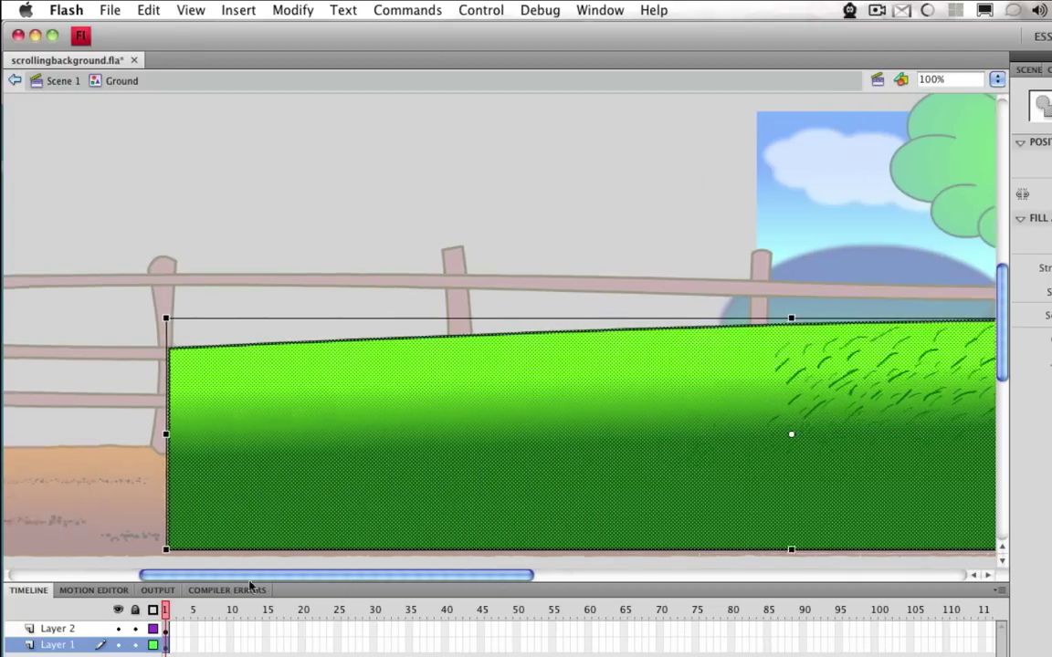
{"action": "left_click_drag", "start_coordinate": [488, 434], "coordinate": [148, 436]}
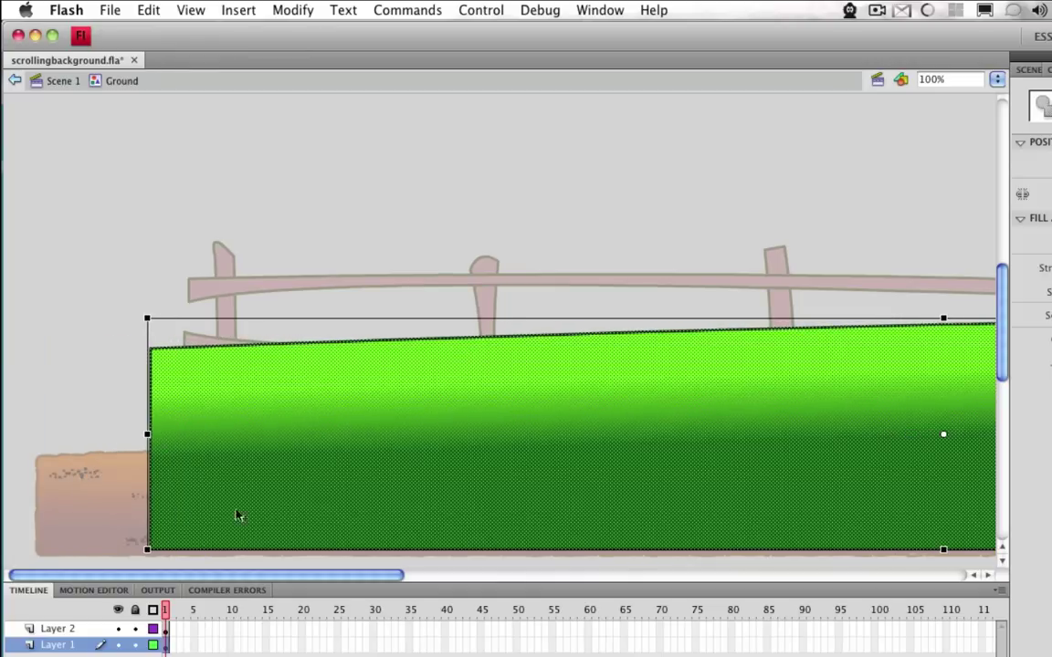
{"action": "left_click_drag", "start_coordinate": [244, 582], "coordinate": [501, 577]}
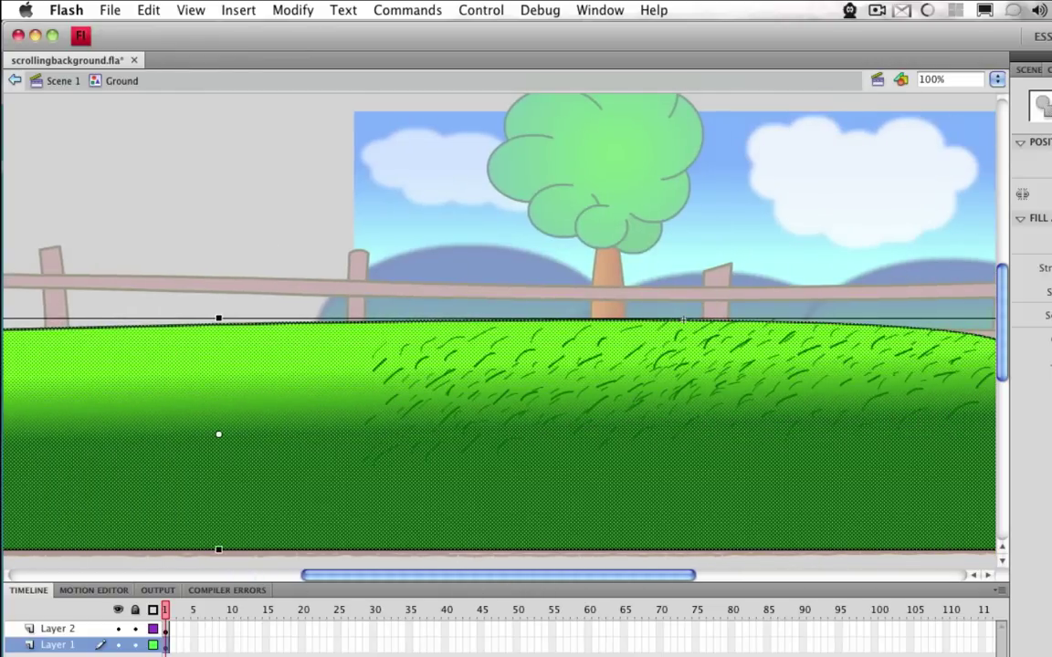
Copy the Layer 2 grass stroke texture and paste a copy shifted left over the ground
{"action": "key", "text": "v"}
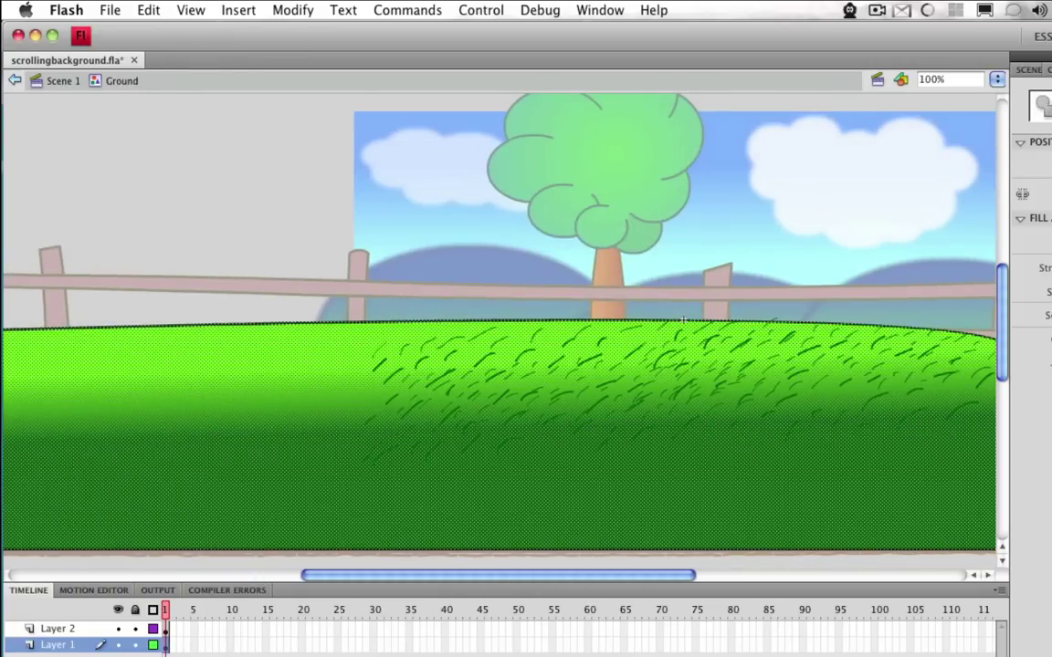
{"action": "left_click", "coordinate": [166, 629]}
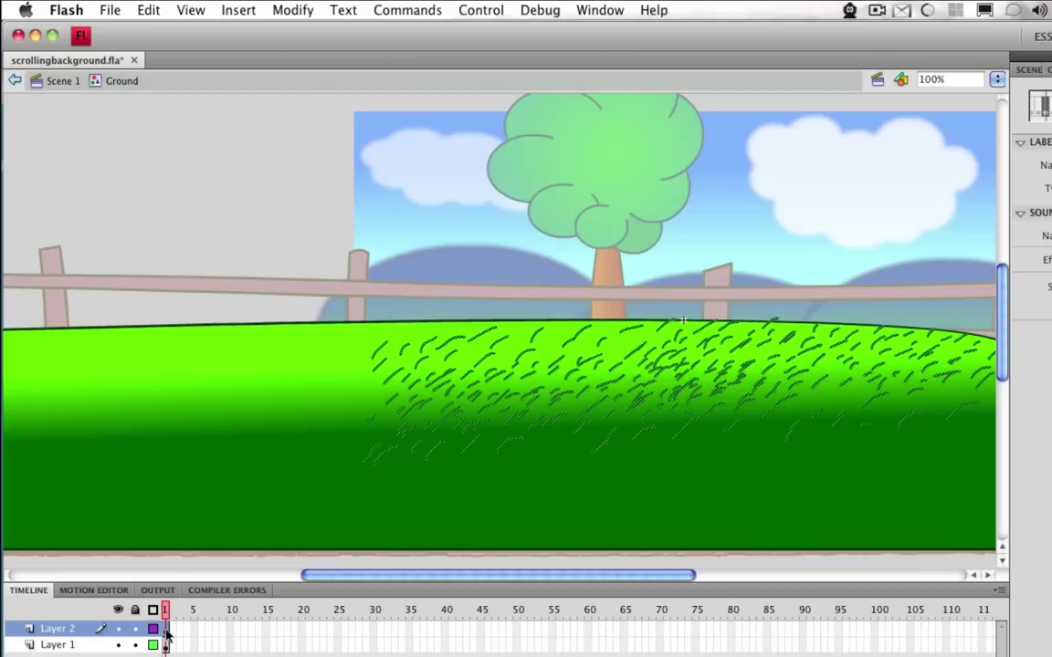
{"action": "key", "text": "super+c"}
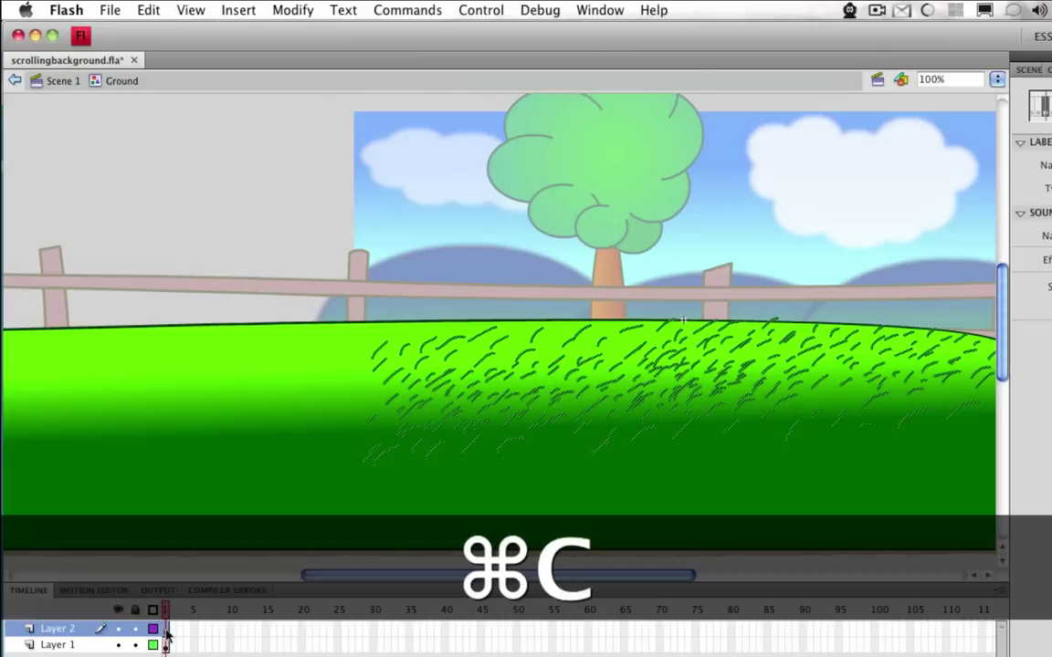
{"action": "key", "text": "super+v"}
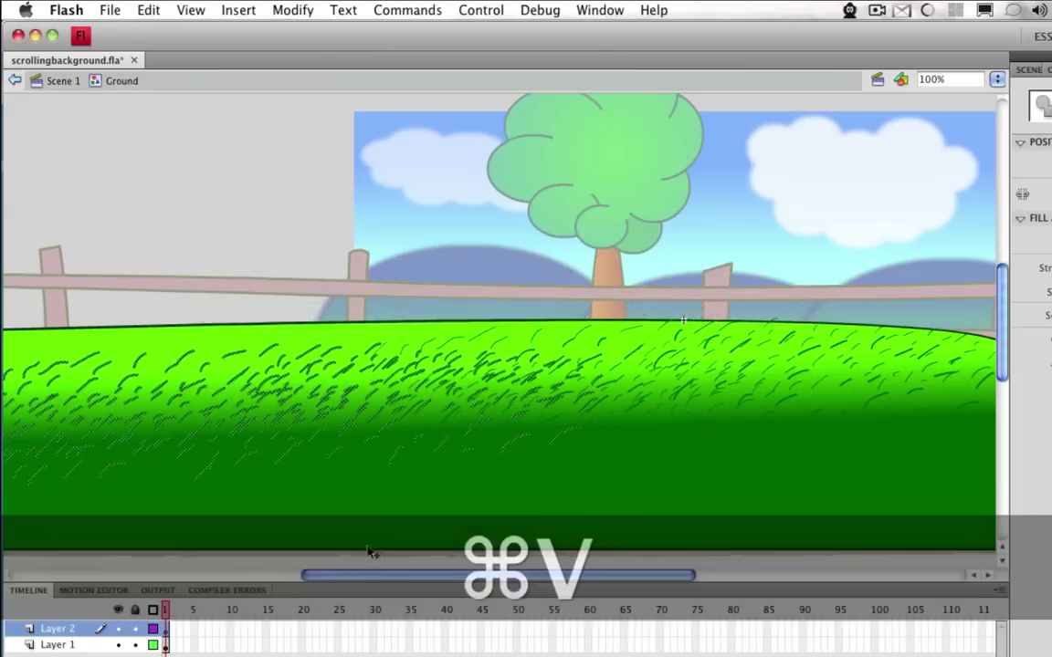
{"action": "left_click_drag", "start_coordinate": [365, 575], "coordinate": [160, 575]}
{"action": "left_click_drag", "start_coordinate": [497, 386], "coordinate": [418, 358]}
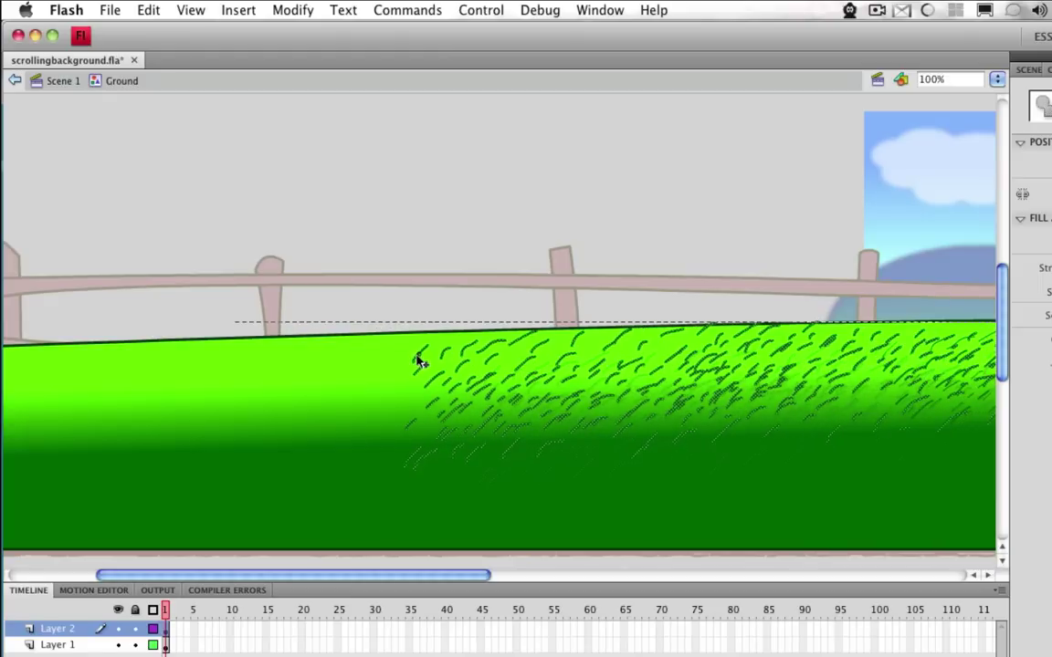
{"action": "left_click_drag", "start_coordinate": [433, 577], "coordinate": [553, 580]}
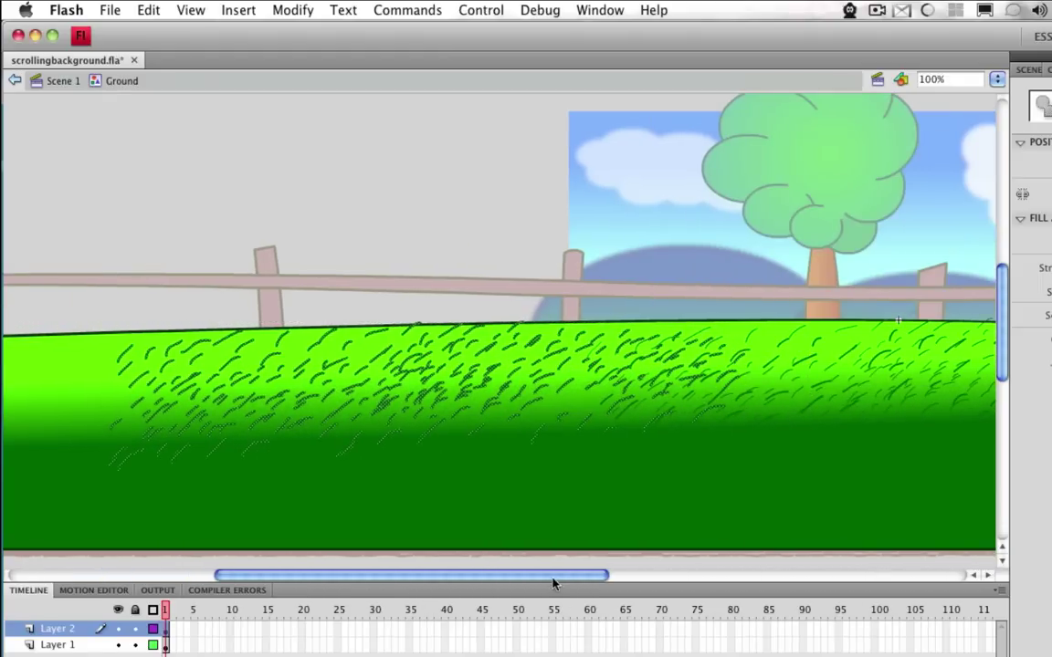
{"action": "left_click_drag", "start_coordinate": [620, 408], "coordinate": [467, 410]}
{"action": "left_click_drag", "start_coordinate": [563, 577], "coordinate": [344, 584]}
Paste another grass copy at the ground's left edge, tilted to follow the slope
{"action": "key", "text": "super+v"}
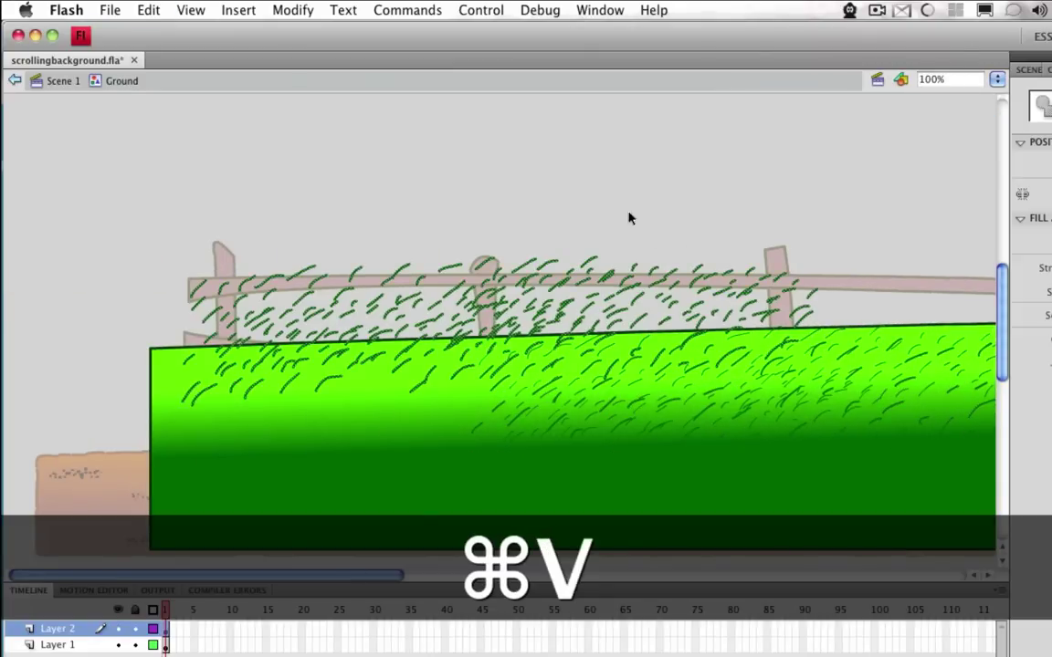
{"action": "left_click_drag", "start_coordinate": [589, 265], "coordinate": [269, 369]}
{"action": "left_click_drag", "start_coordinate": [418, 368], "coordinate": [436, 356]}
{"action": "key", "text": "q"}
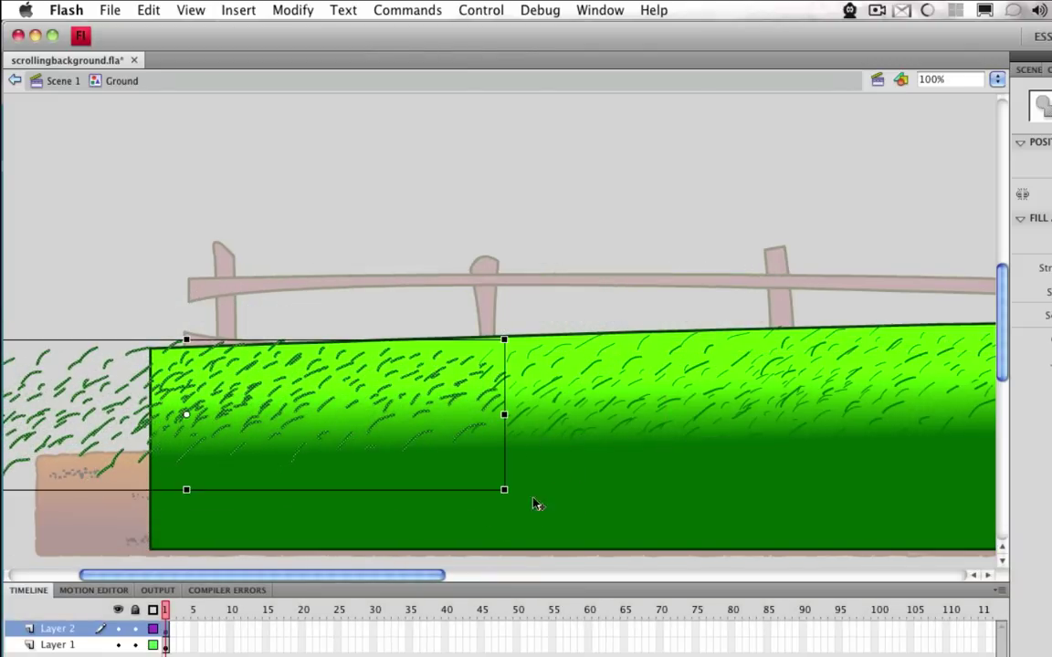
{"action": "left_click_drag", "start_coordinate": [512, 495], "coordinate": [526, 475]}
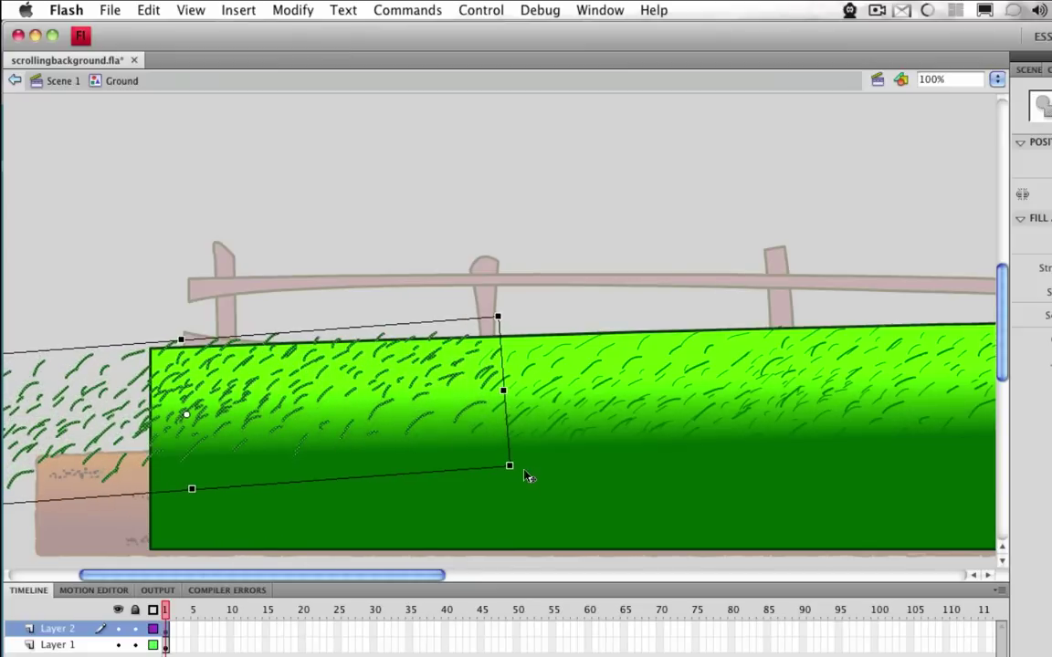
{"action": "mouse_move", "coordinate": [418, 425]}
{"action": "left_mouse_down"}
{"action": "mouse_move", "coordinate": [432, 432]}
{"action": "mouse_move", "coordinate": [408, 441]}
{"action": "mouse_move", "coordinate": [422, 436]}
{"action": "mouse_move", "coordinate": [418, 422]}
{"action": "left_mouse_up"}
{"action": "left_click", "coordinate": [316, 247]}
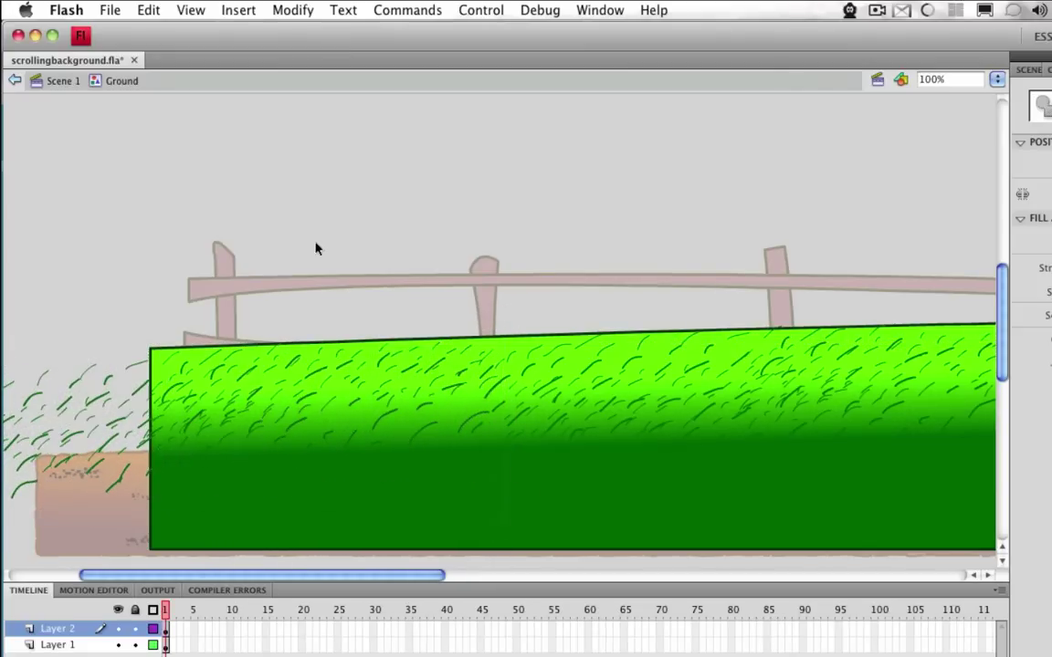
Delete the stray grass strokes left of the ground and return to Scene 1
{"action": "left_click_drag", "start_coordinate": [403, 582], "coordinate": [307, 583]}
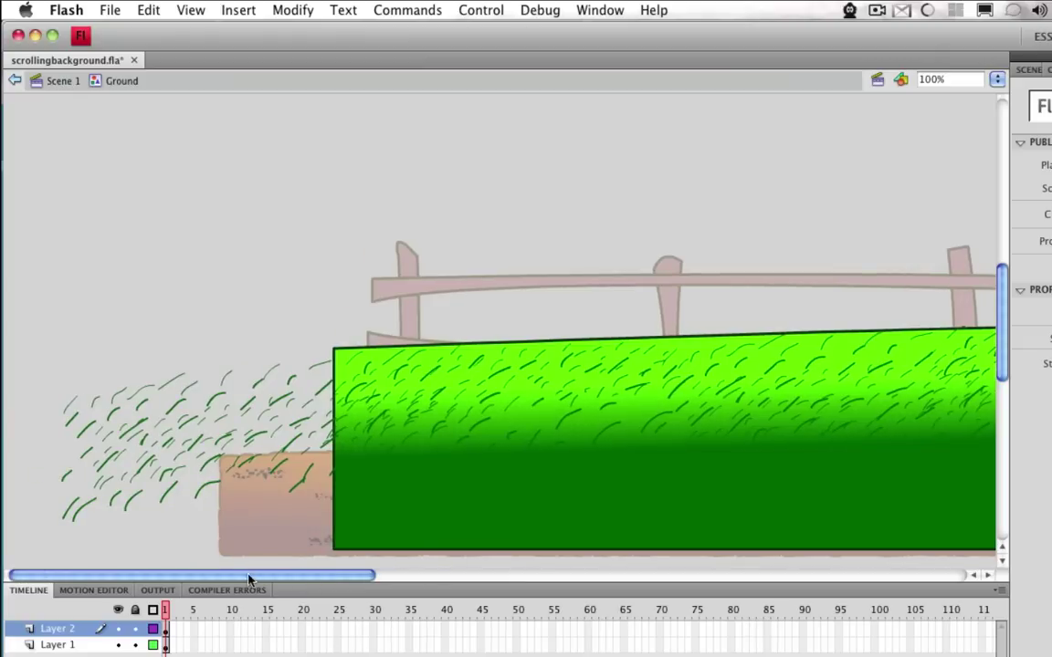
{"action": "mouse_move", "coordinate": [35, 307]}
{"action": "left_mouse_down"}
{"action": "mouse_move", "coordinate": [251, 535]}
{"action": "mouse_move", "coordinate": [319, 542]}
{"action": "left_mouse_up"}
{"action": "key", "text": "Delete"}
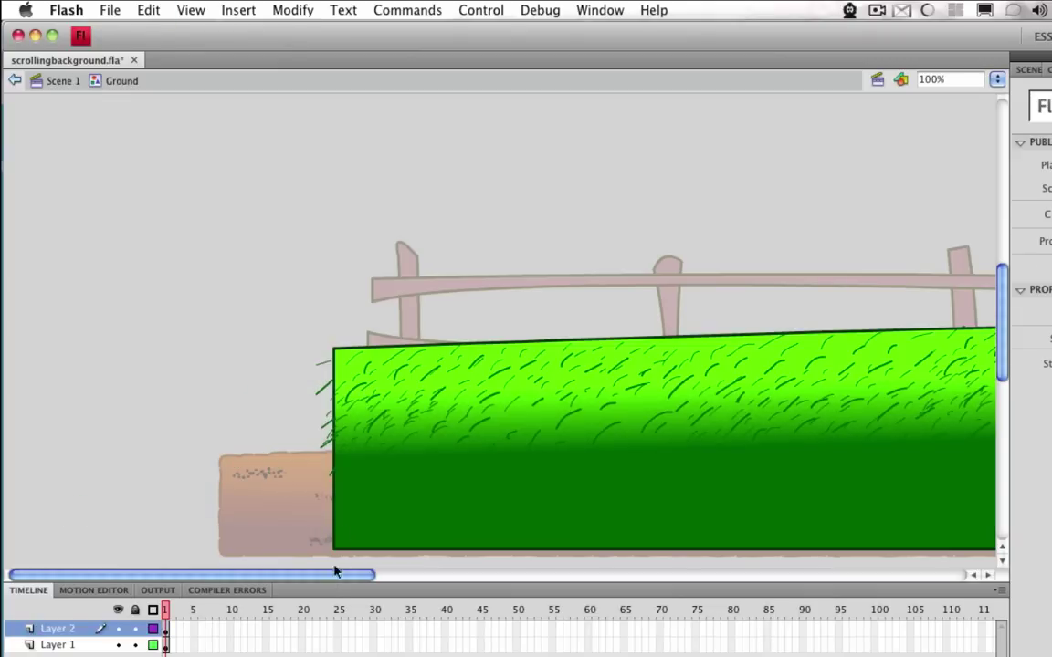
{"action": "left_click_drag", "start_coordinate": [380, 585], "coordinate": [622, 576]}
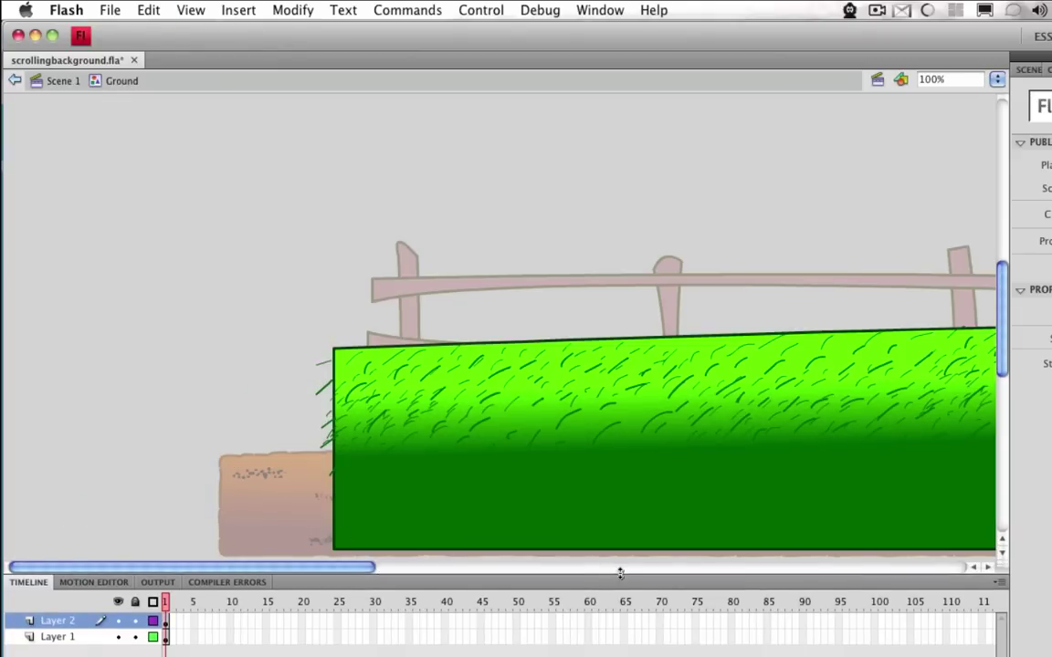
{"action": "left_click", "coordinate": [53, 81]}
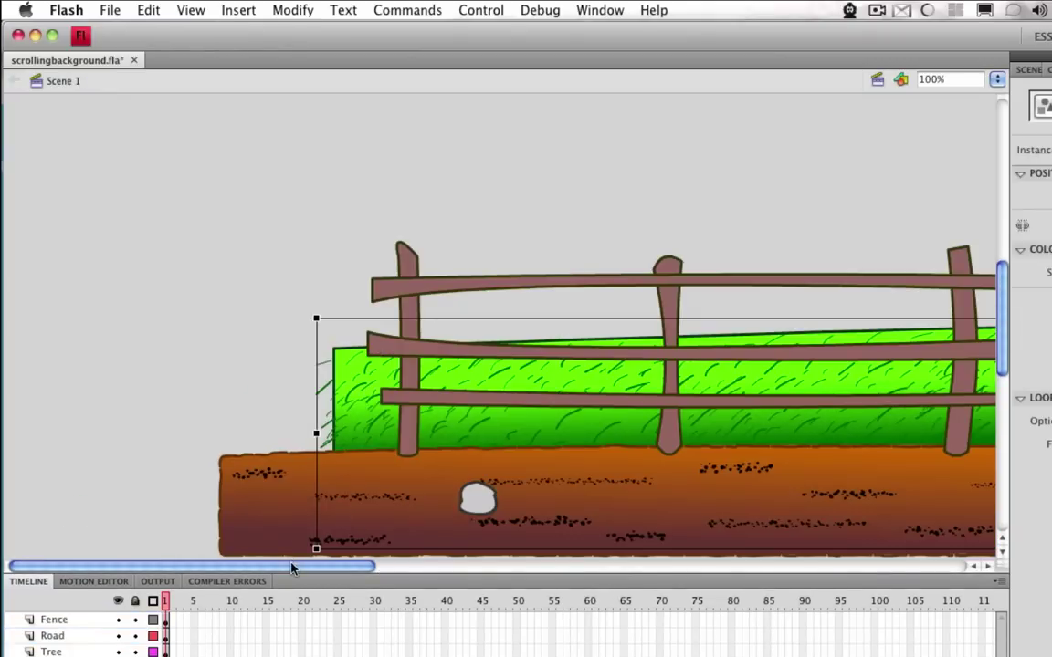
Paste a copy of the three Layer 1 hill ellipses onto Layer 2, shifted left, then exit to Scene 1
{"action": "left_click_drag", "start_coordinate": [292, 565], "coordinate": [703, 563]}
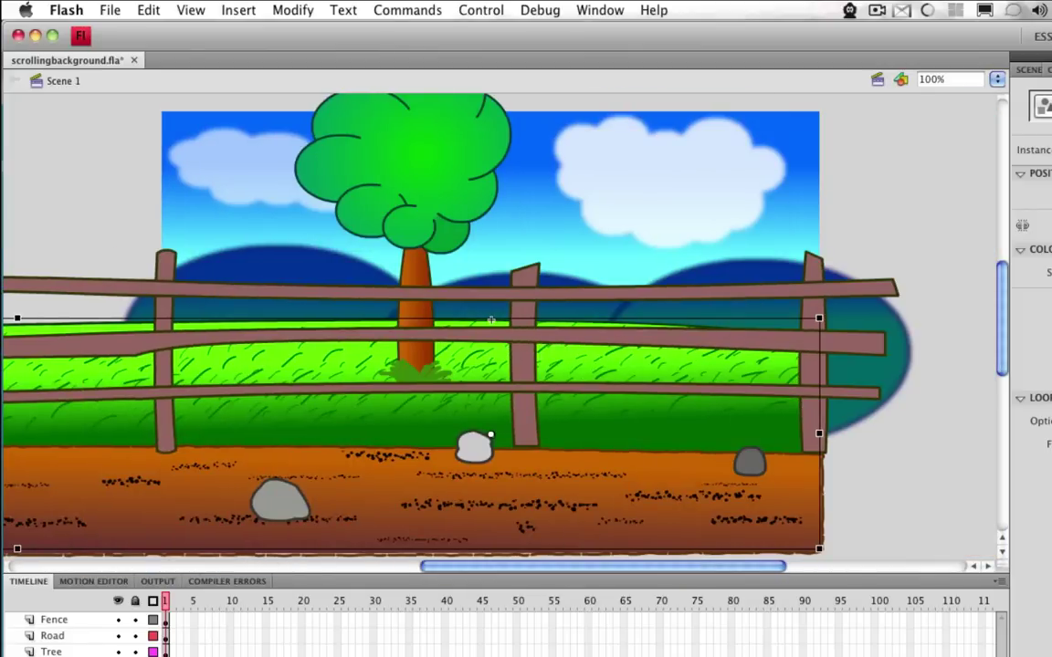
{"action": "left_click", "coordinate": [875, 396]}
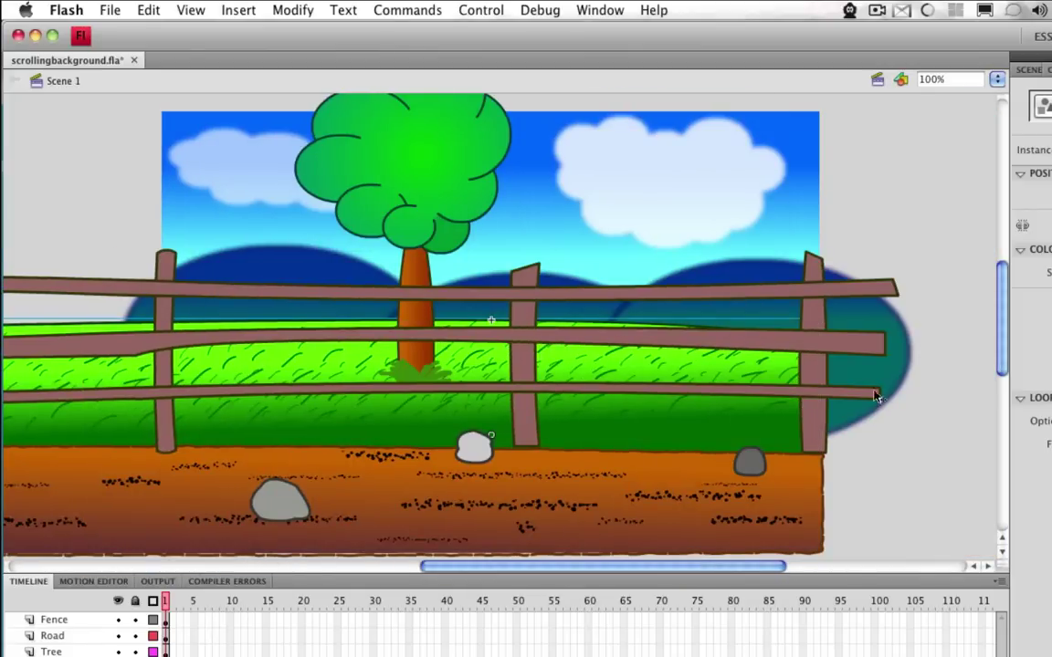
{"action": "double_click", "coordinate": [894, 346]}
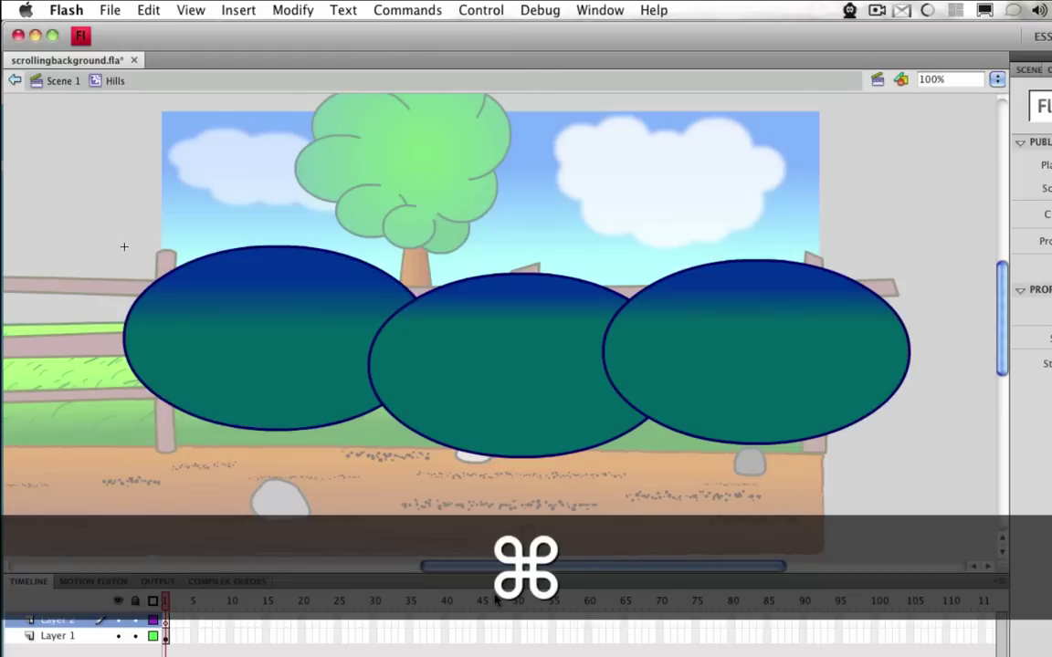
{"action": "key", "text": "super+a"}
{"action": "key", "text": "super+c"}
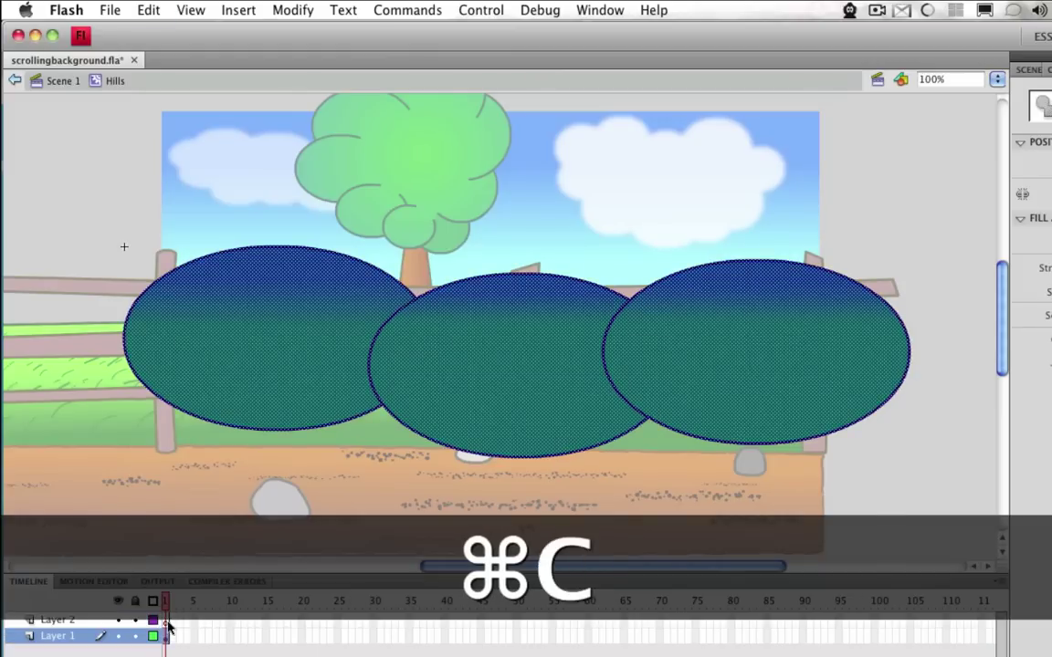
{"action": "left_click", "coordinate": [58, 619]}
{"action": "left_click_drag", "start_coordinate": [588, 573], "coordinate": [430, 570]}
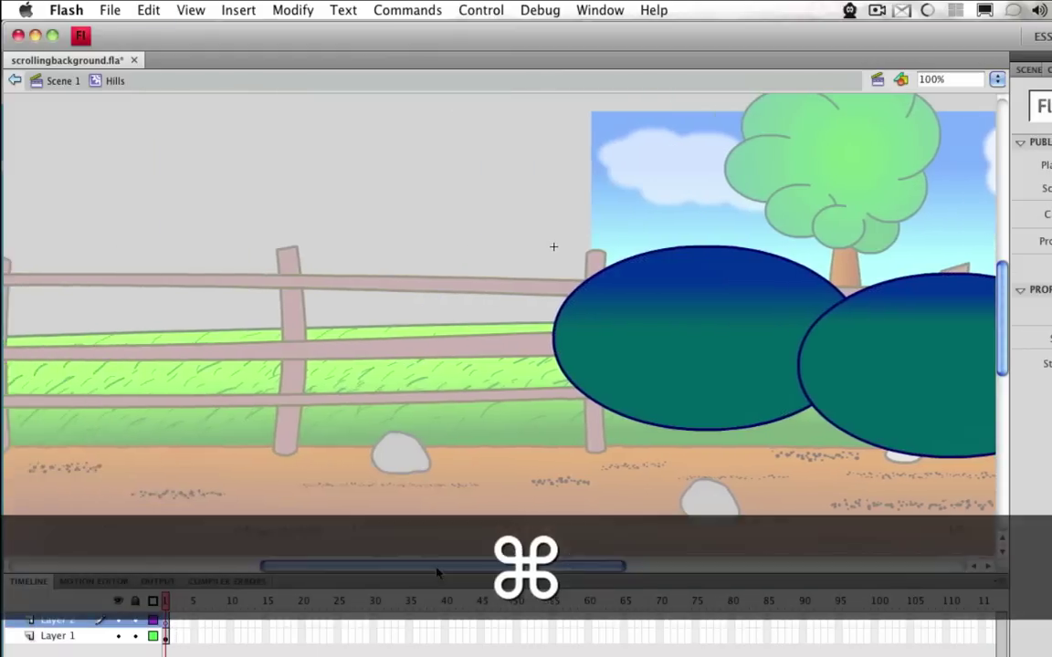
{"action": "key", "text": "super+v"}
{"action": "left_click_drag", "start_coordinate": [467, 347], "coordinate": [439, 356]}
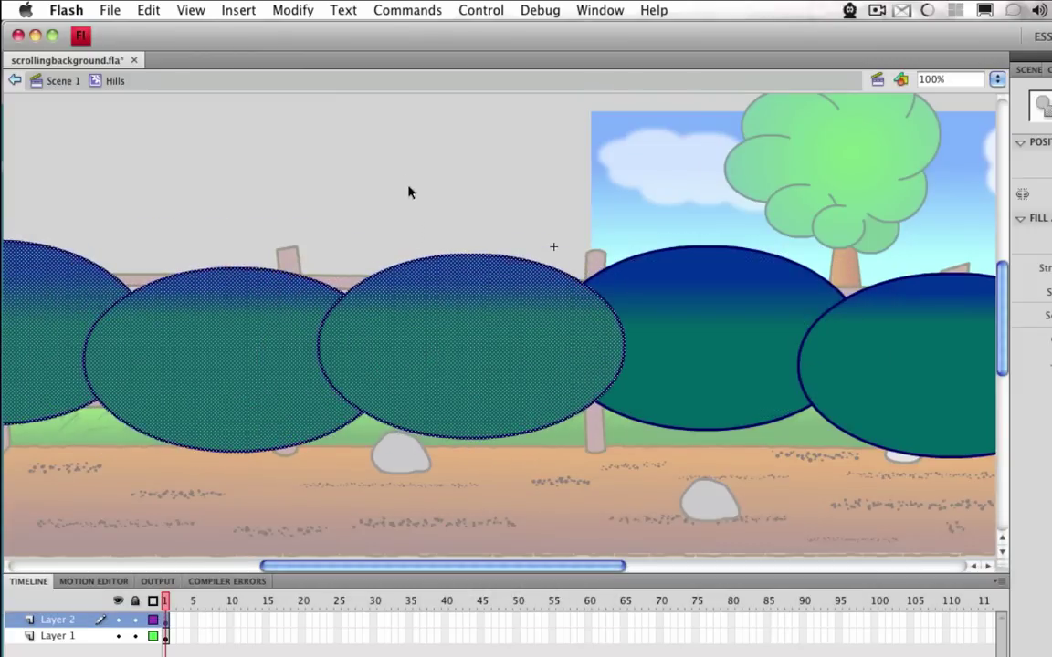
{"action": "left_click", "coordinate": [56, 82]}
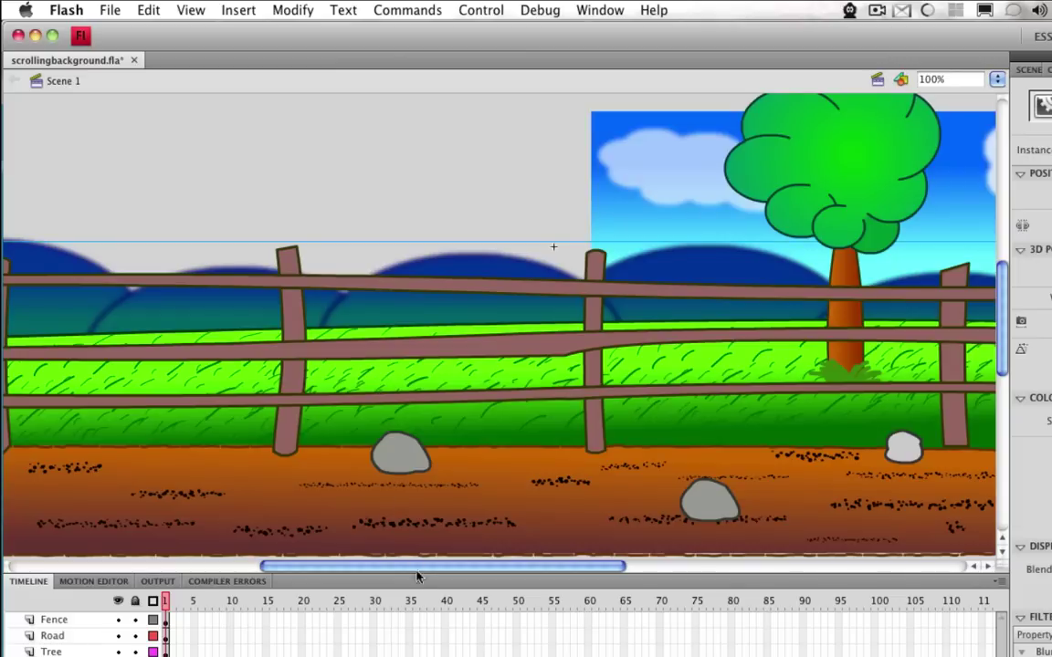
Insert keyframes at frame 150 on every layer from Fence down to Sky
{"action": "left_click_drag", "start_coordinate": [460, 573], "coordinate": [537, 573]}
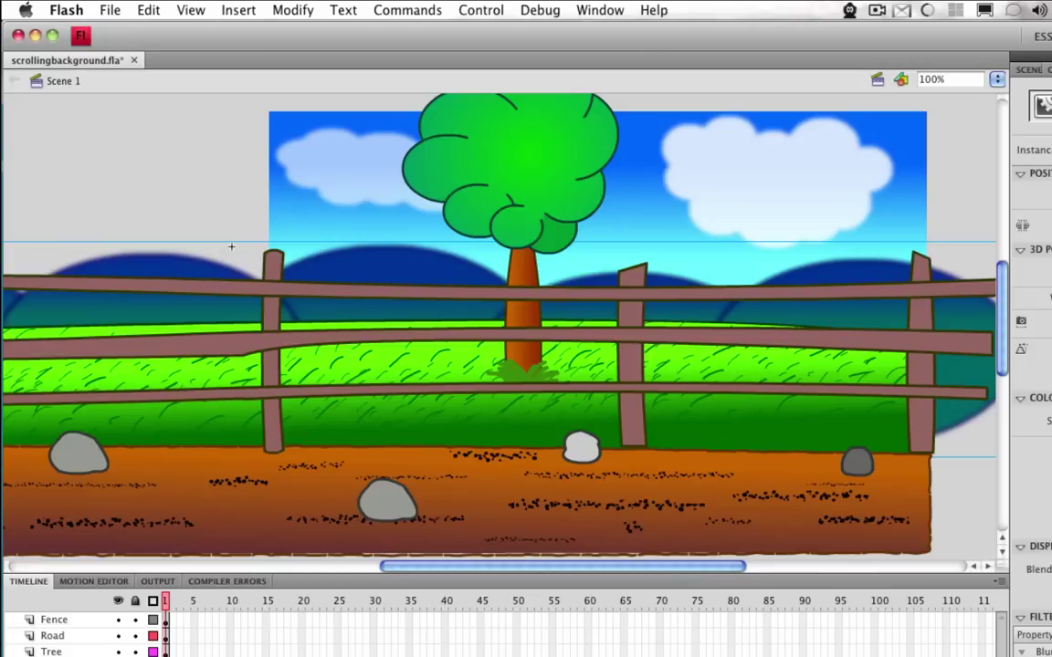
{"action": "scroll", "coordinate": [566, 630], "scroll_direction": "right", "scroll_amount": 10}
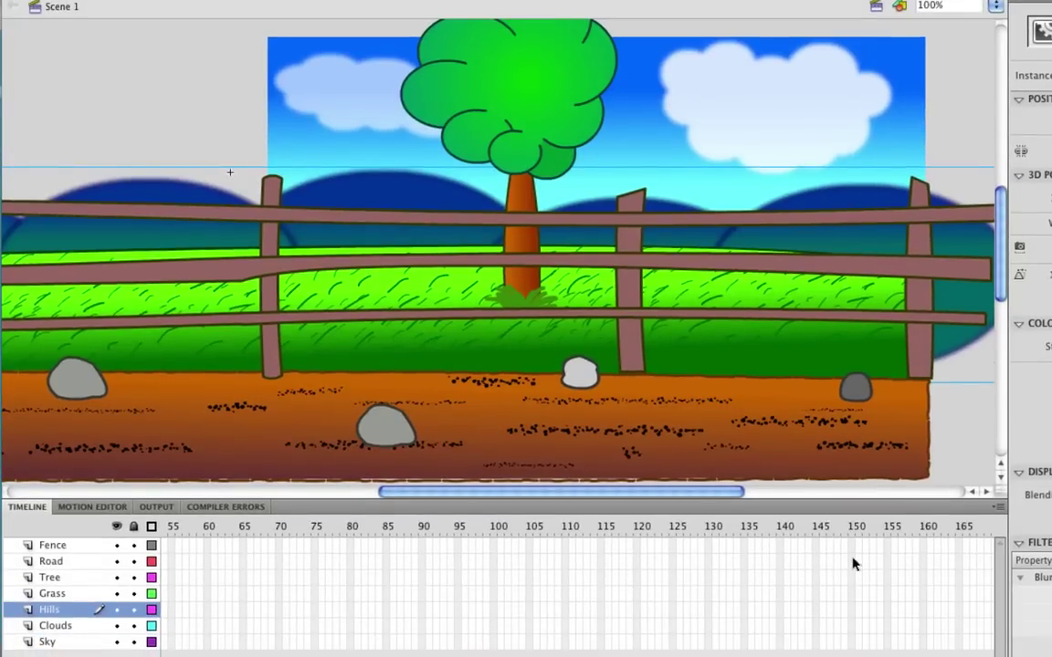
{"action": "left_click", "coordinate": [851, 546]}
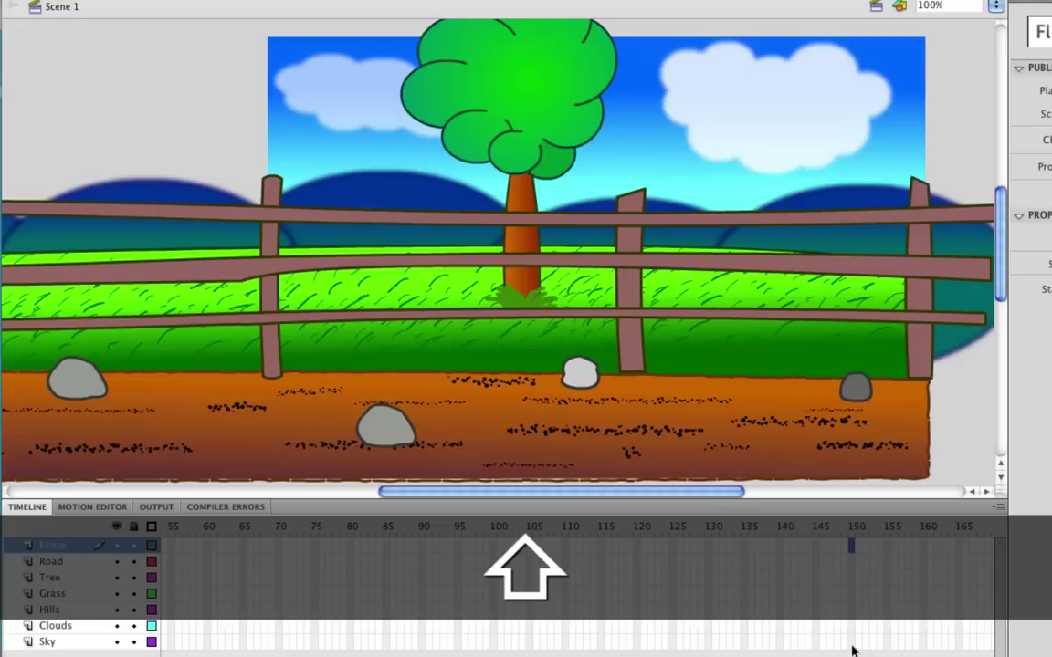
{"action": "left_click", "coordinate": [851, 646], "text": "shift"}
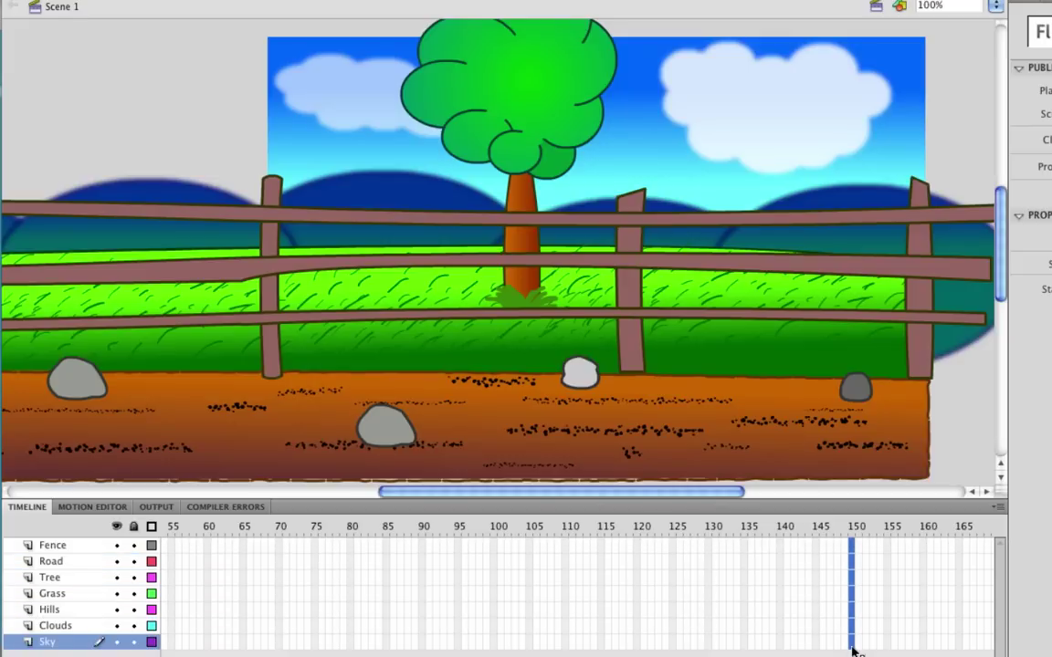
{"action": "right_click", "coordinate": [851, 649]}
{"action": "left_click", "coordinate": [922, 318]}
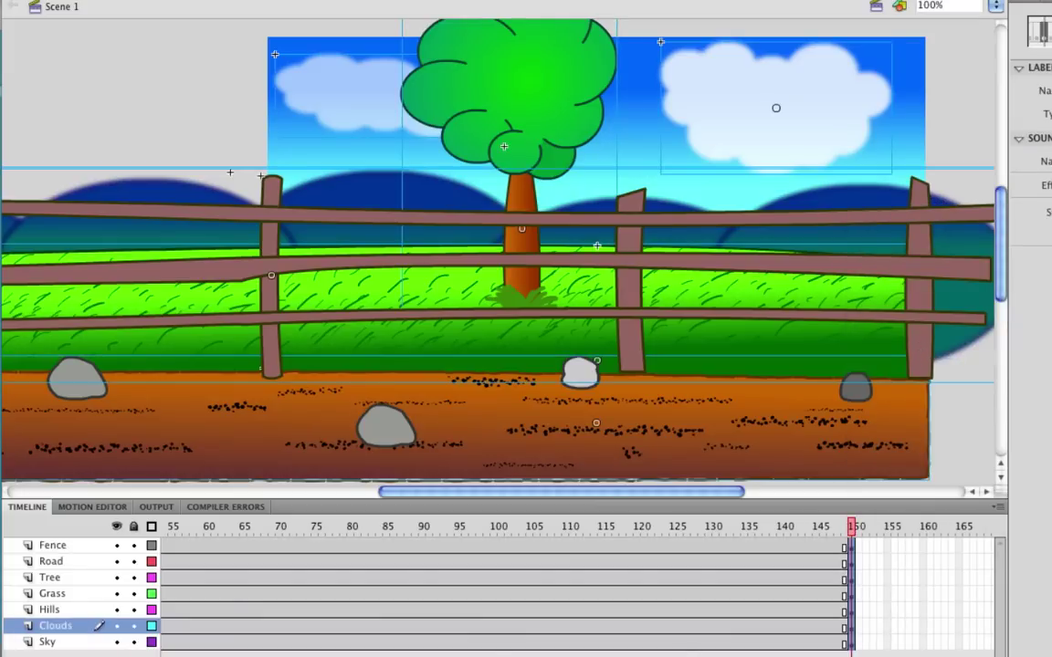
{"action": "left_click", "coordinate": [963, 70]}
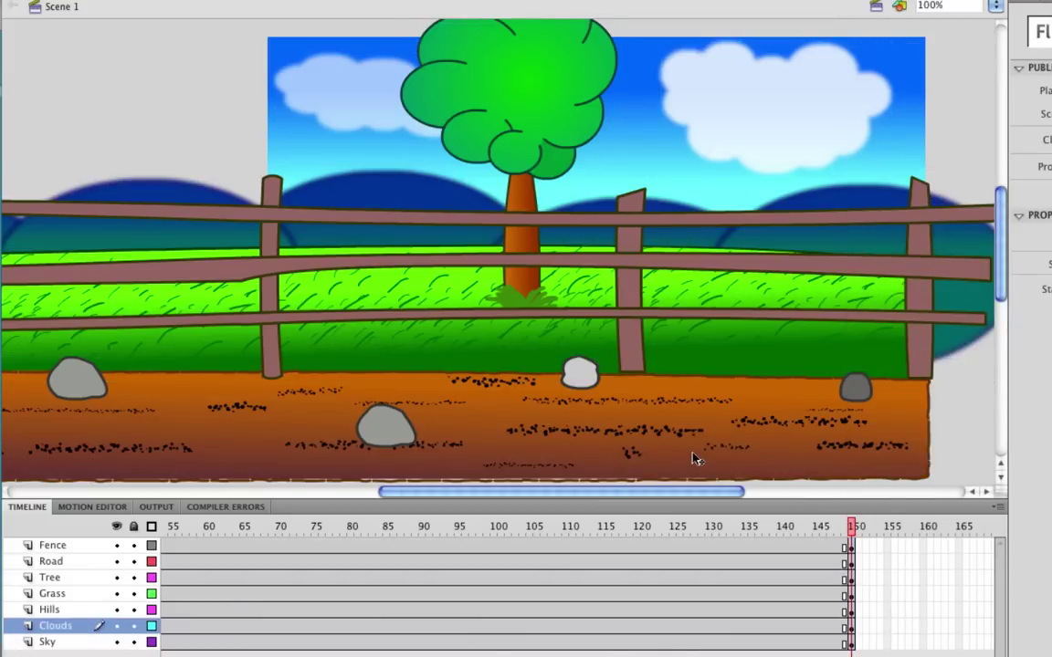
At frame 150, slide the road far to the right
{"action": "left_click", "coordinate": [694, 459]}
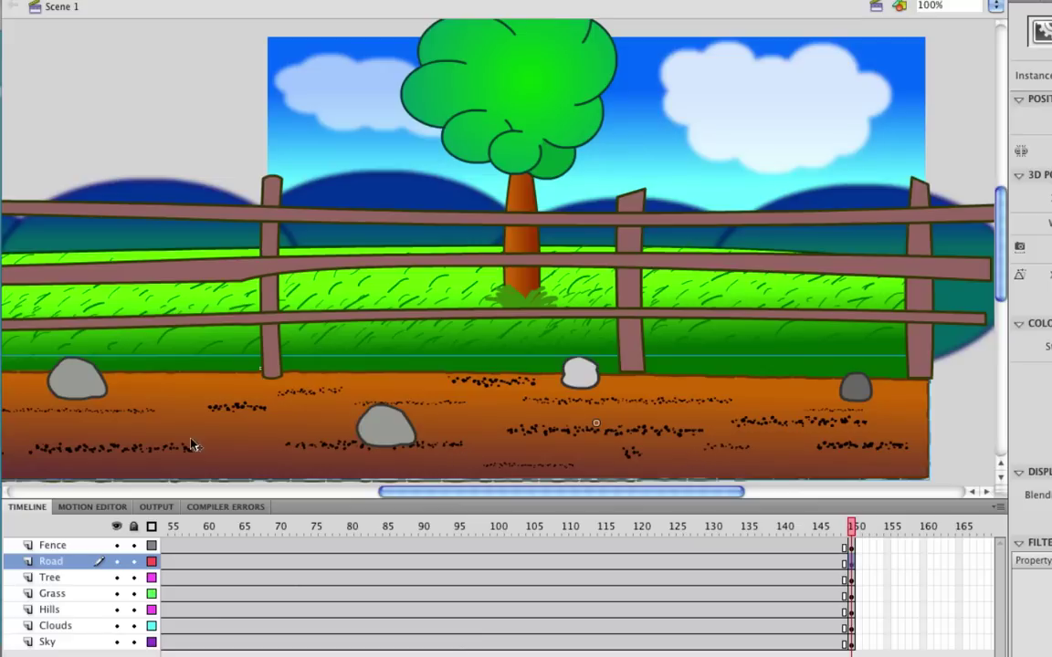
{"action": "left_click_drag", "start_coordinate": [144, 445], "coordinate": [679, 446]}
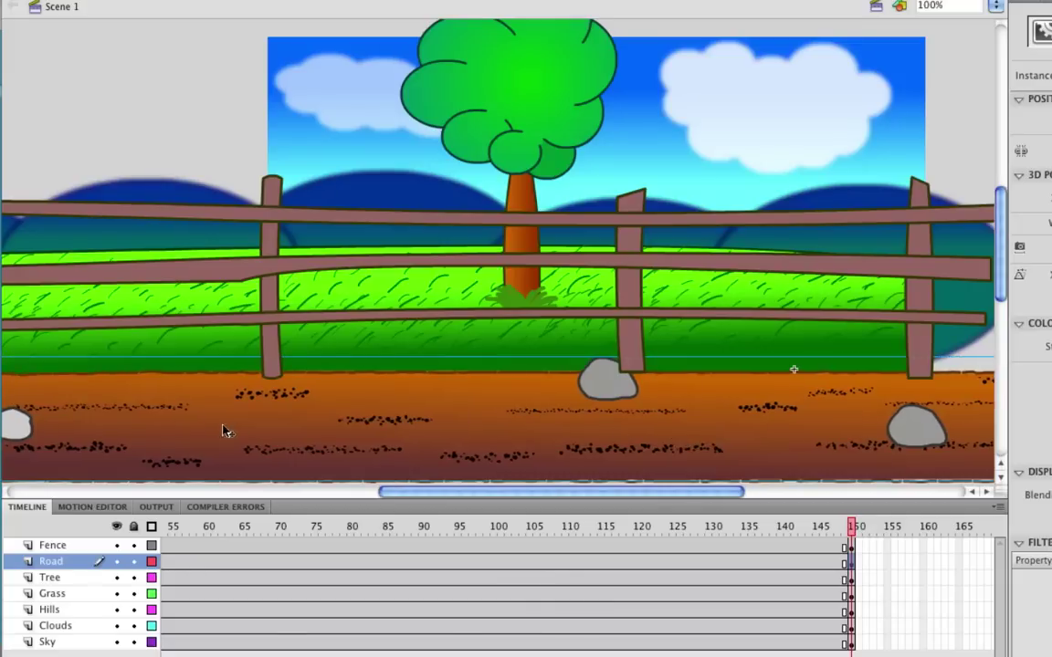
{"action": "left_click_drag", "start_coordinate": [226, 429], "coordinate": [470, 429]}
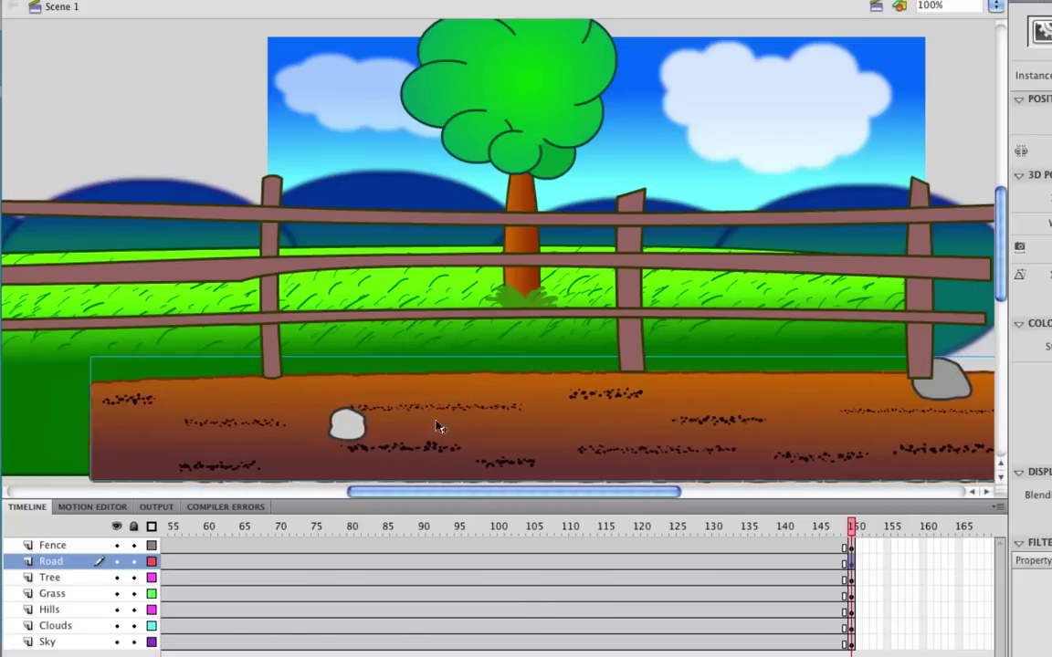
{"action": "left_click_drag", "start_coordinate": [290, 419], "coordinate": [288, 416]}
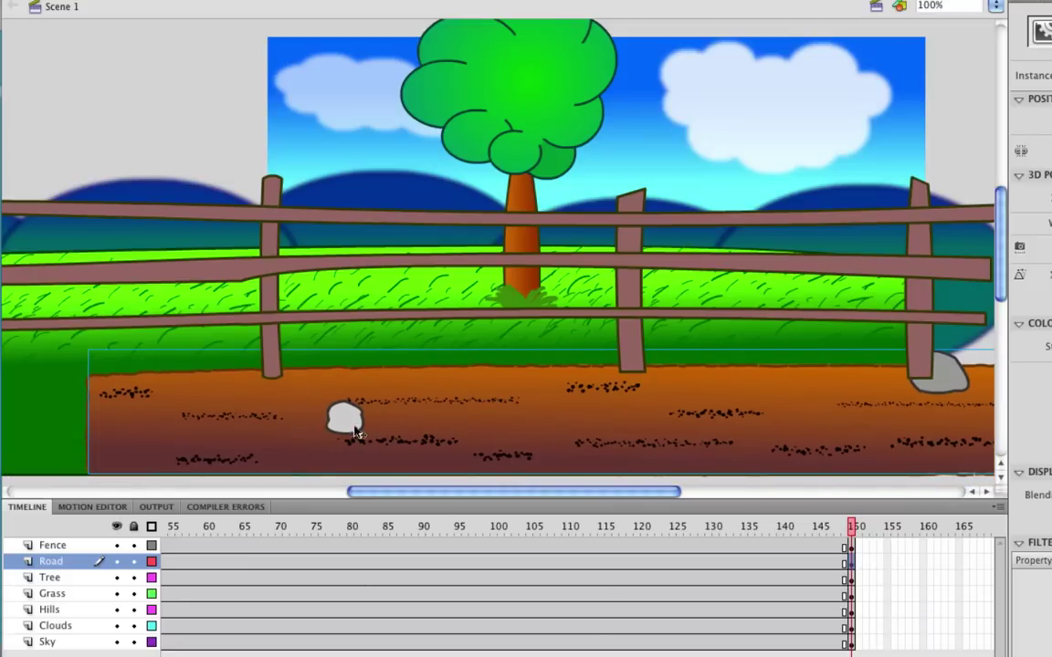
Shift the fence, grass and hills to new frame-150 positions by differing amounts
{"action": "left_click", "coordinate": [269, 218]}
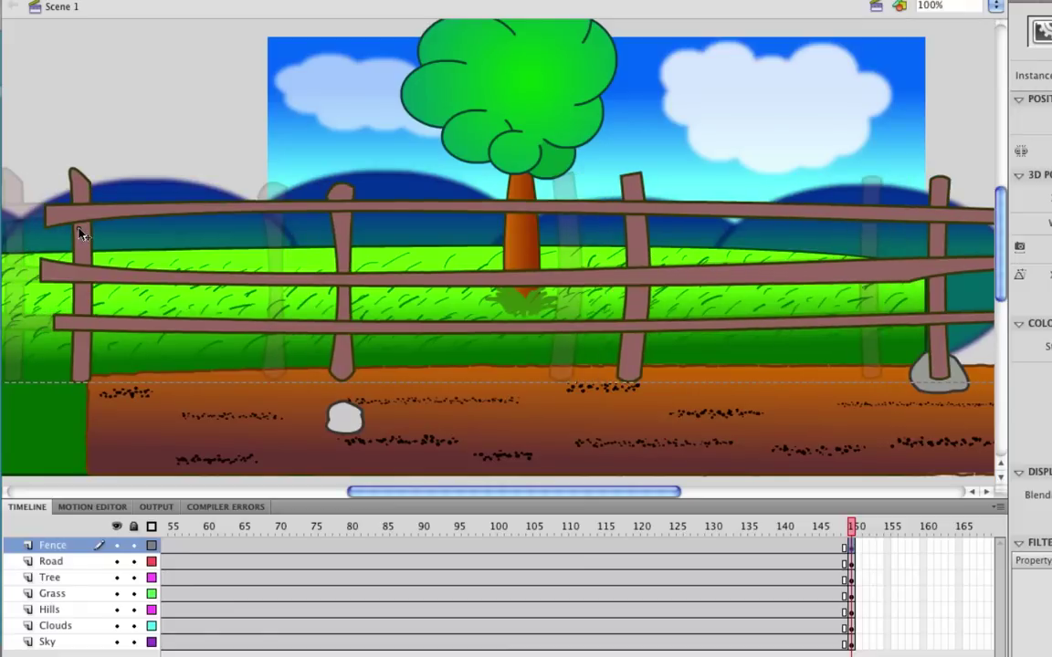
{"action": "left_click_drag", "start_coordinate": [81, 234], "coordinate": [158, 238]}
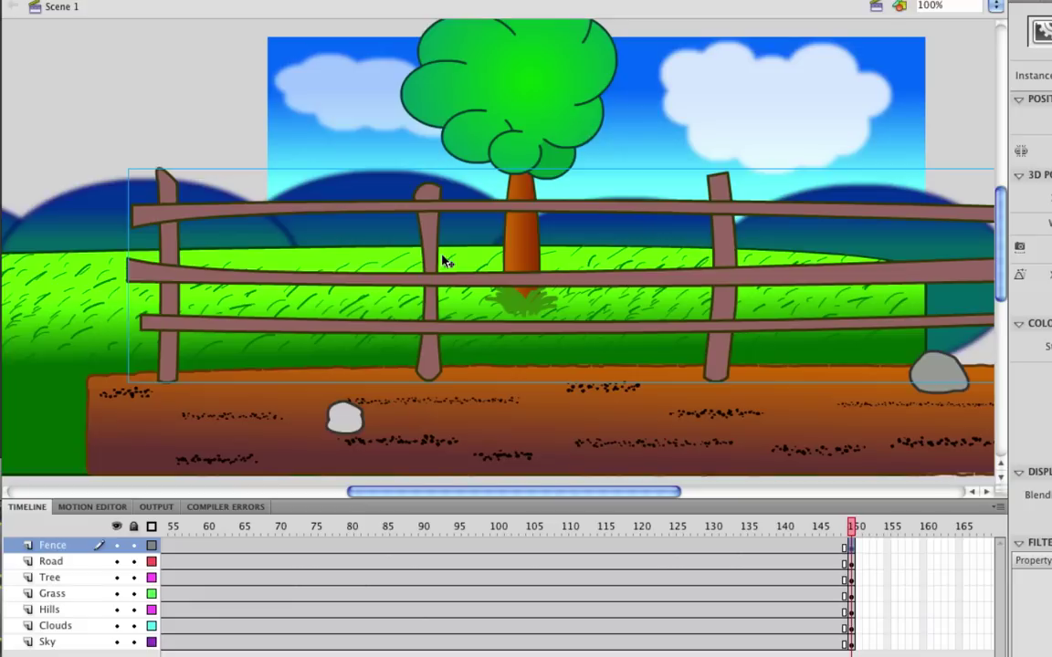
{"action": "left_click", "coordinate": [527, 107]}
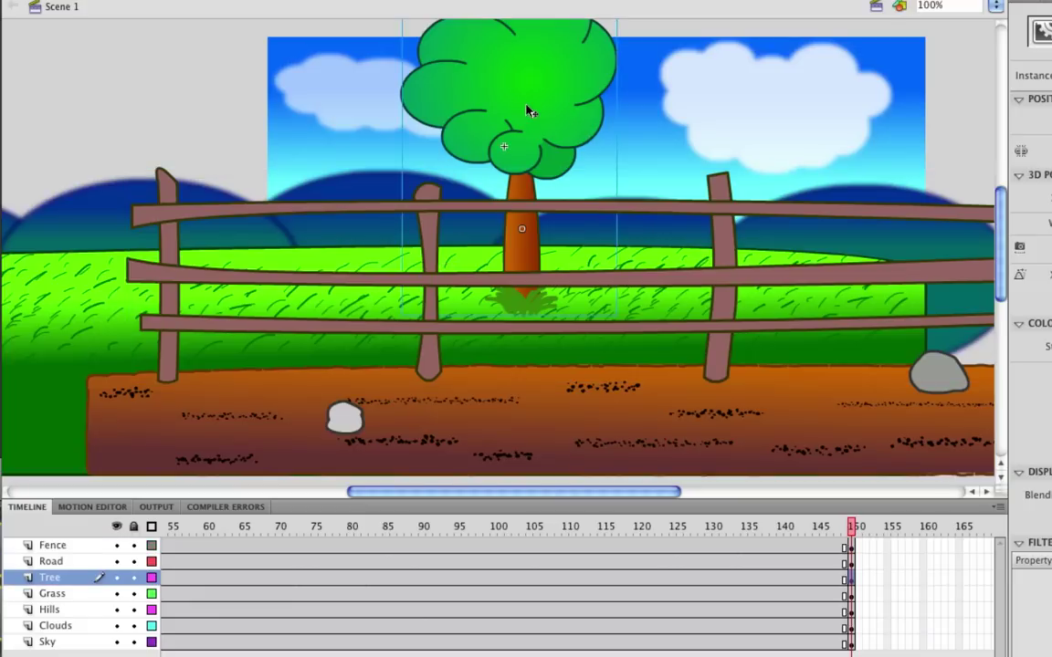
{"action": "left_click", "coordinate": [324, 263]}
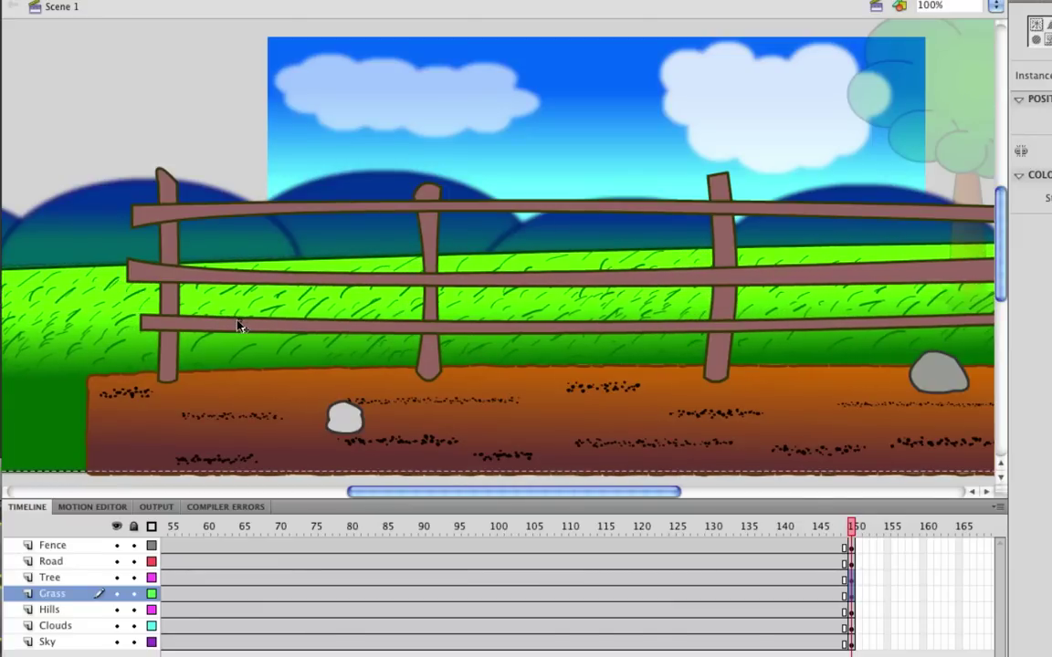
{"action": "mouse_move", "coordinate": [237, 326]}
{"action": "left_mouse_down"}
{"action": "mouse_move", "coordinate": [222, 326]}
{"action": "mouse_move", "coordinate": [236, 325]}
{"action": "left_mouse_up"}
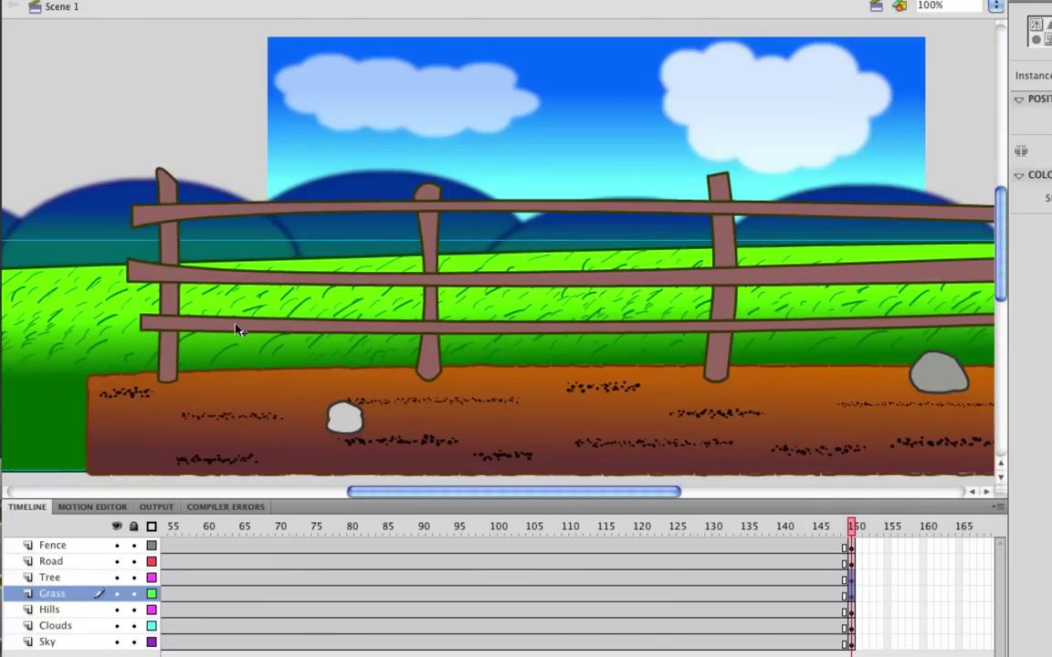
{"action": "left_click", "coordinate": [347, 181]}
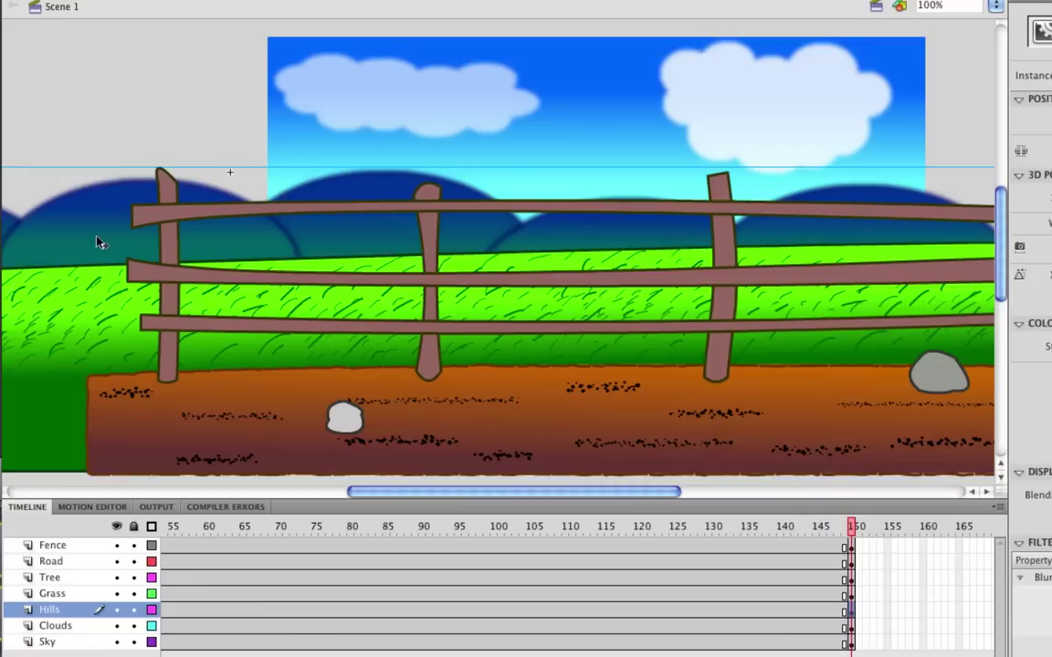
{"action": "left_click_drag", "start_coordinate": [101, 242], "coordinate": [144, 250]}
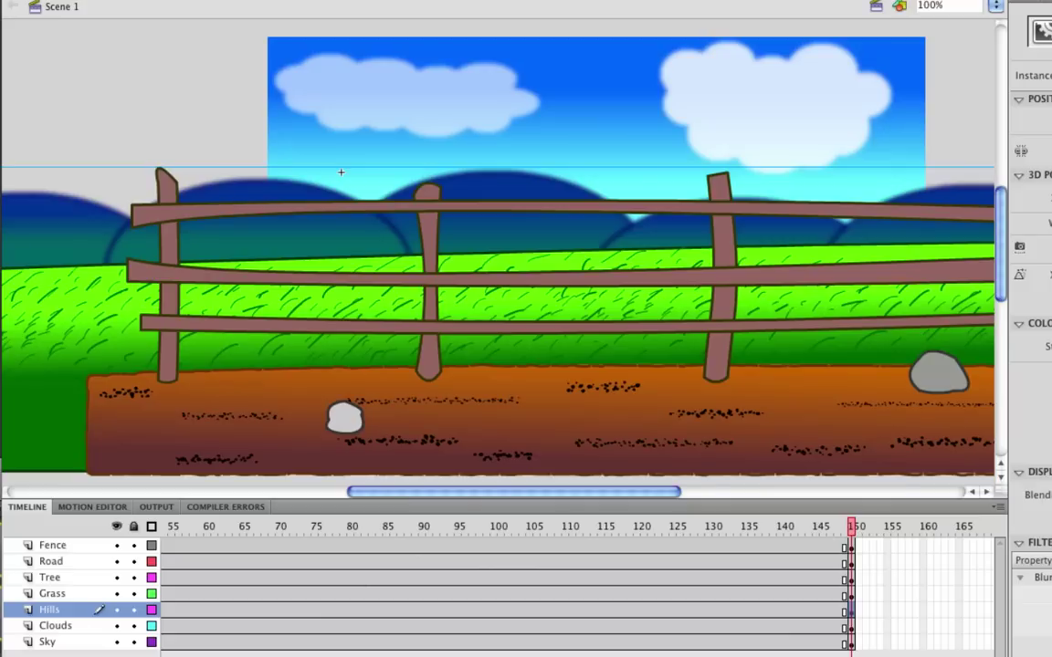
Back at frame 1, add classic tweens to the Road and Fence layers
{"action": "key", "text": "shift+comma"}
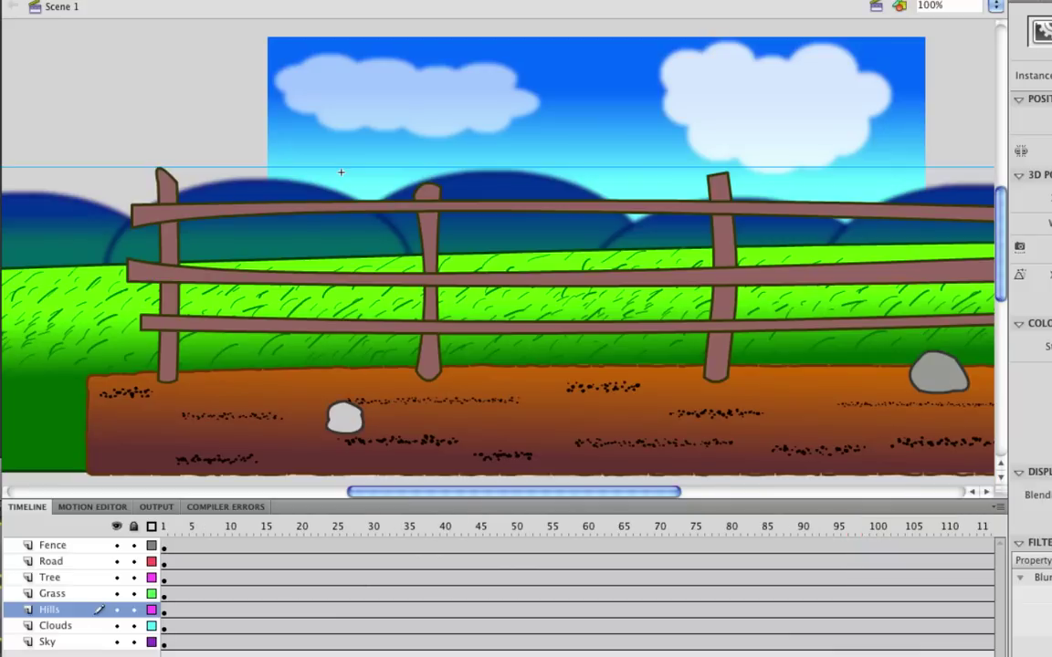
{"action": "left_click", "coordinate": [163, 547]}
{"action": "left_click", "coordinate": [197, 398]}
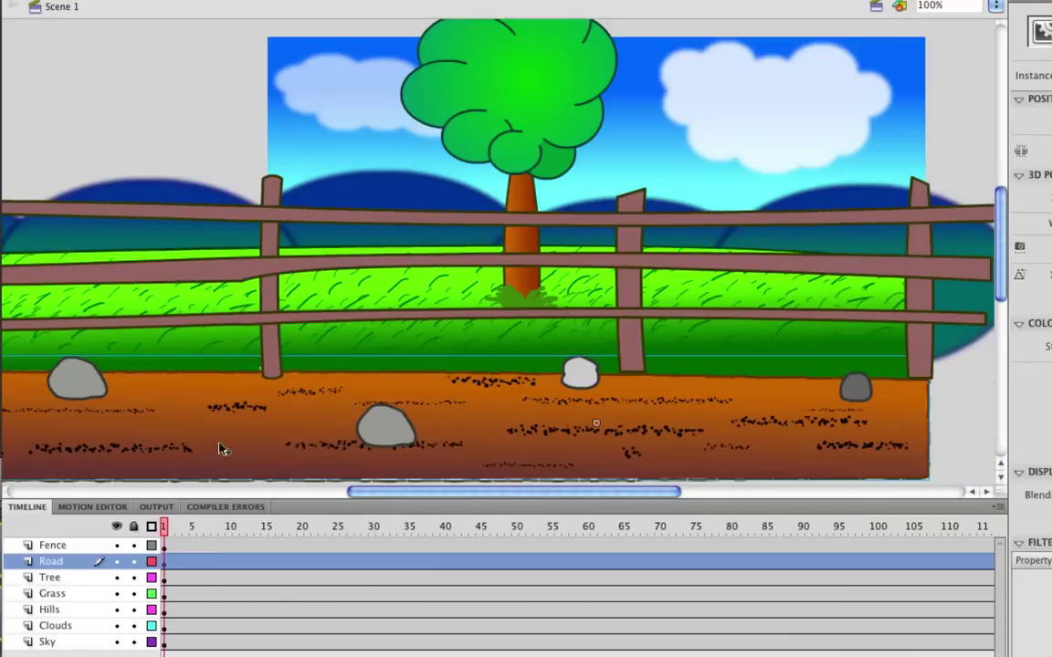
{"action": "left_click", "coordinate": [179, 562]}
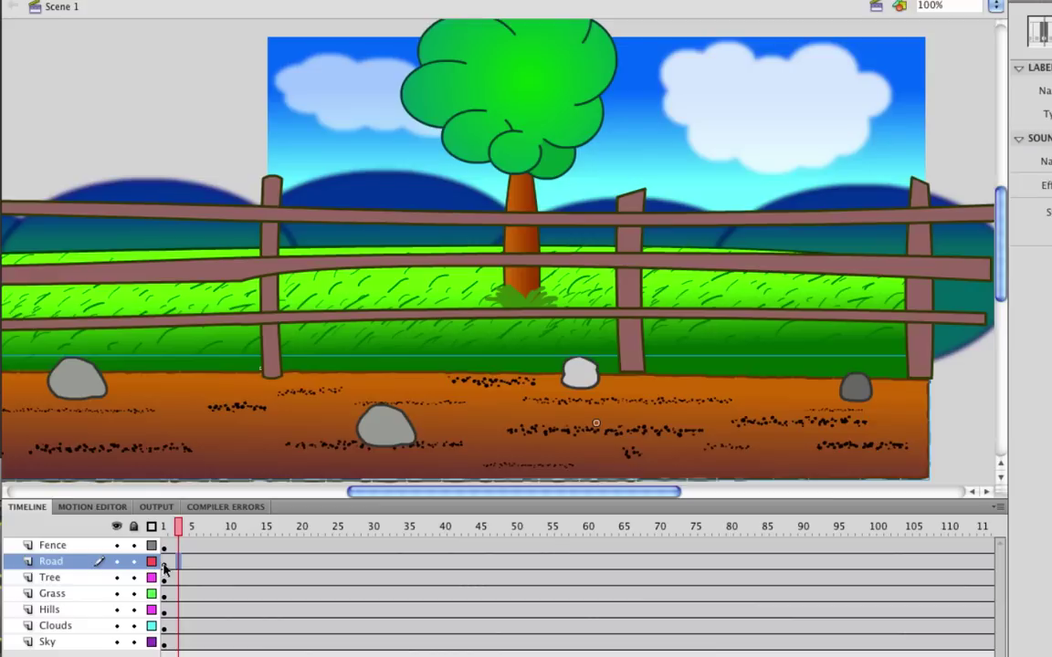
{"action": "right_click", "coordinate": [165, 567]}
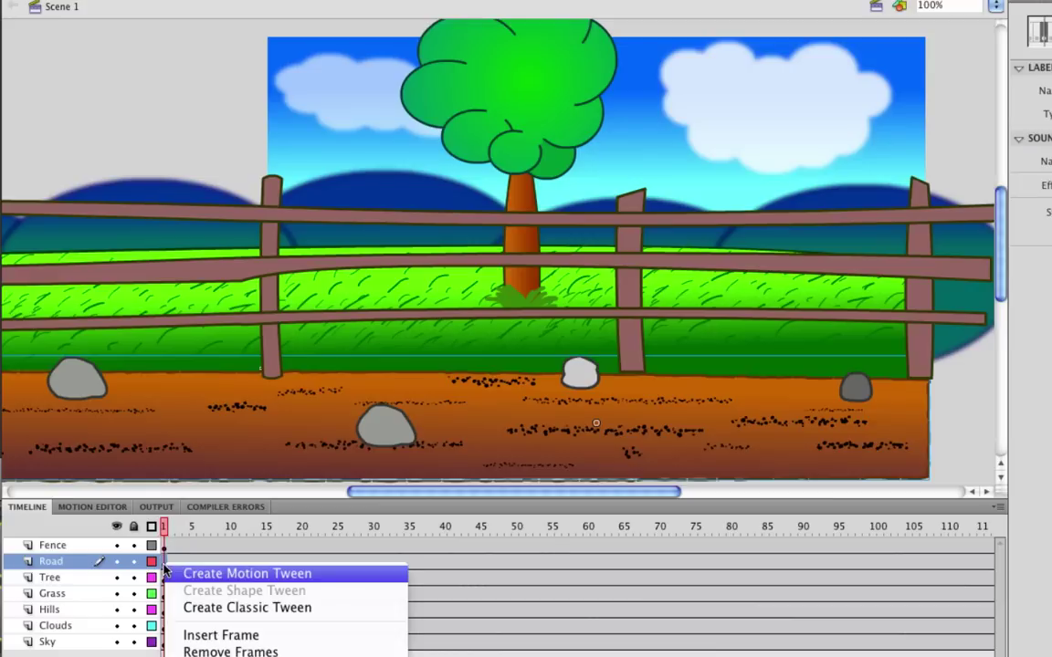
{"action": "left_click", "coordinate": [231, 617]}
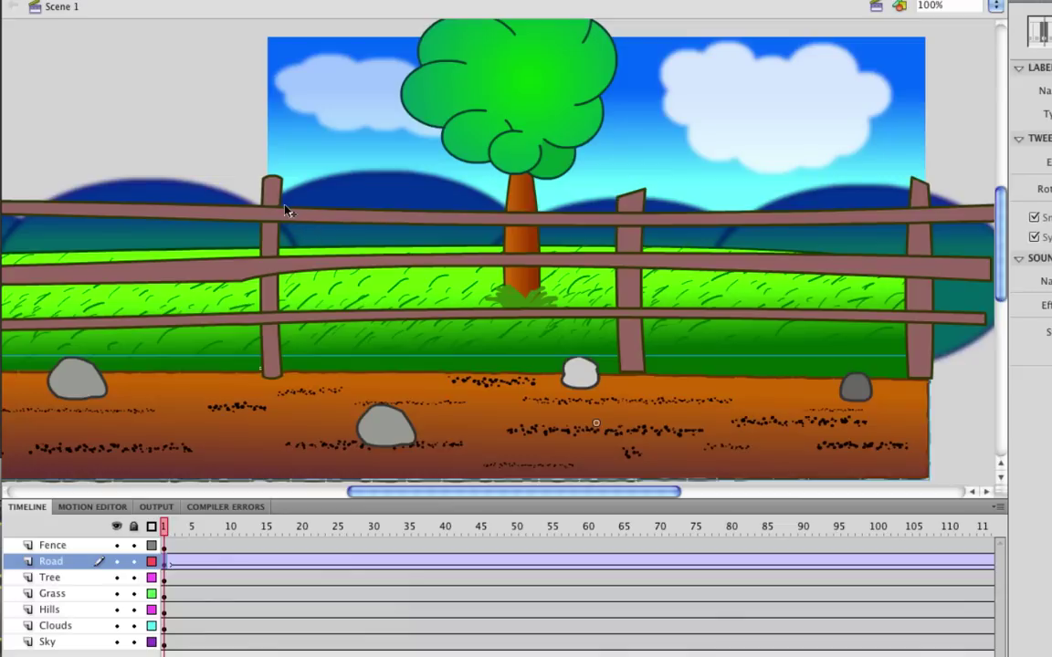
{"action": "right_click", "coordinate": [164, 547]}
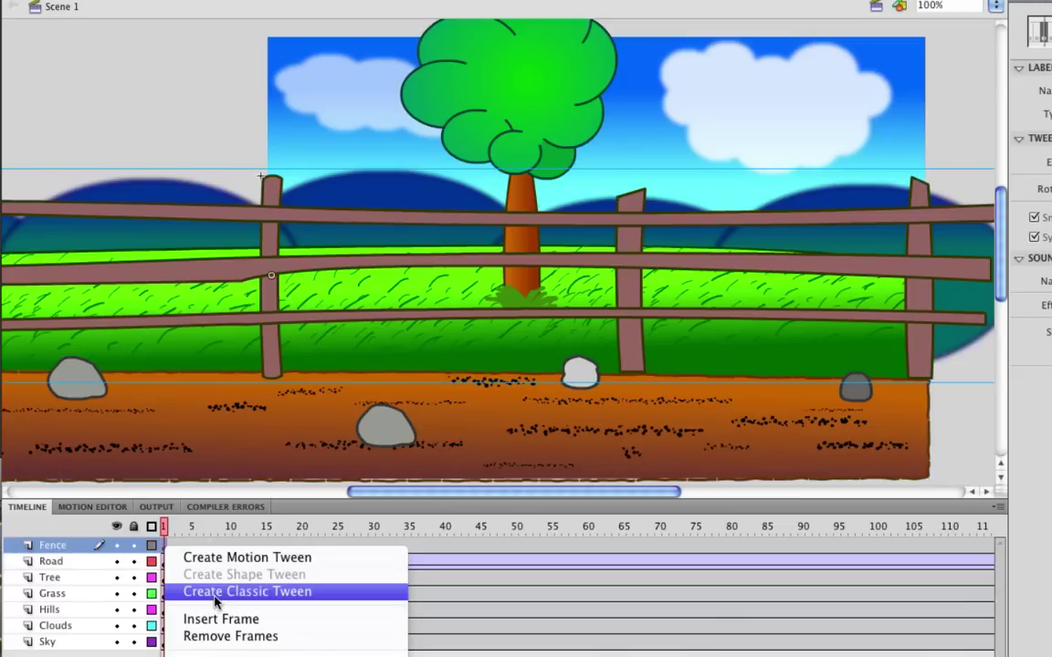
{"action": "left_click", "coordinate": [231, 594]}
Add classic tweens to the Tree, Grass and Hills layers and play the scrolling preview
{"action": "right_click", "coordinate": [164, 577]}
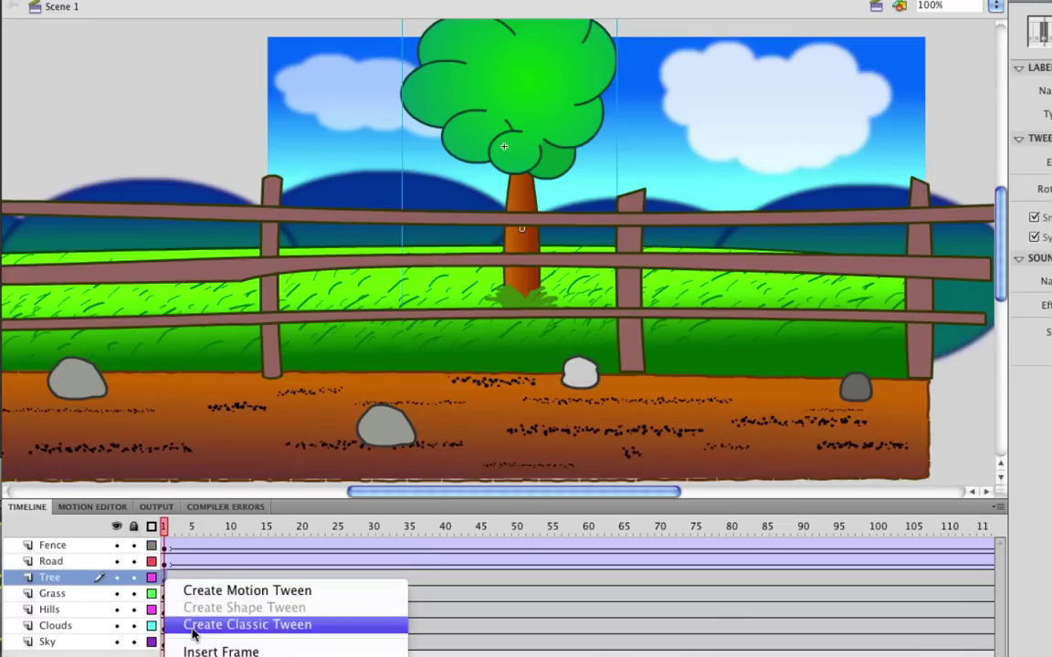
{"action": "left_click", "coordinate": [231, 625]}
{"action": "right_click", "coordinate": [165, 594]}
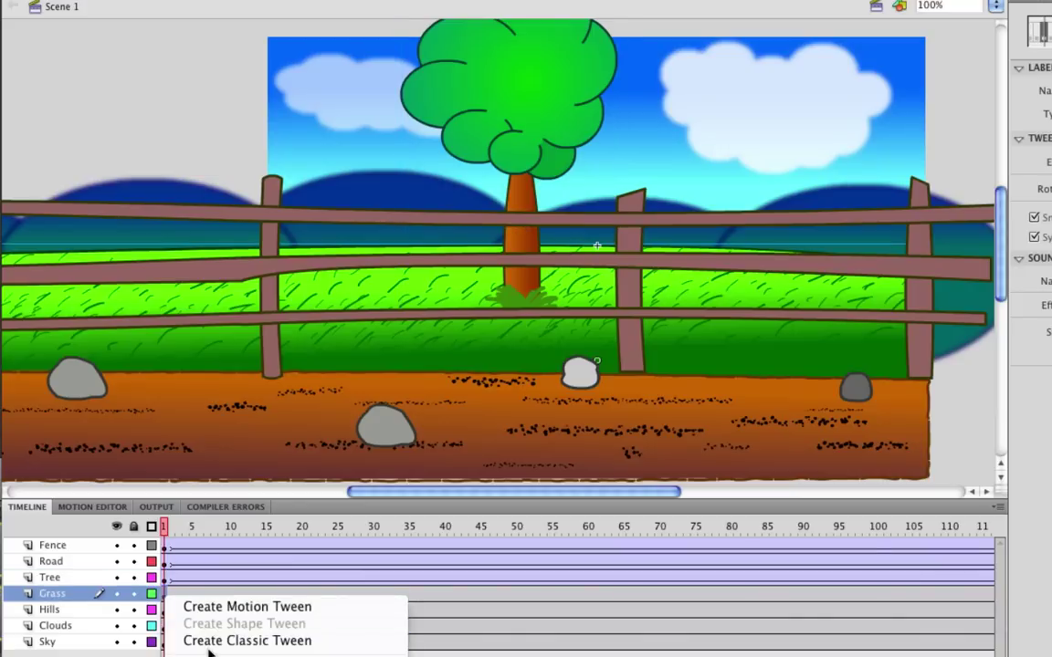
{"action": "left_click", "coordinate": [202, 640]}
{"action": "left_click", "coordinate": [164, 610]}
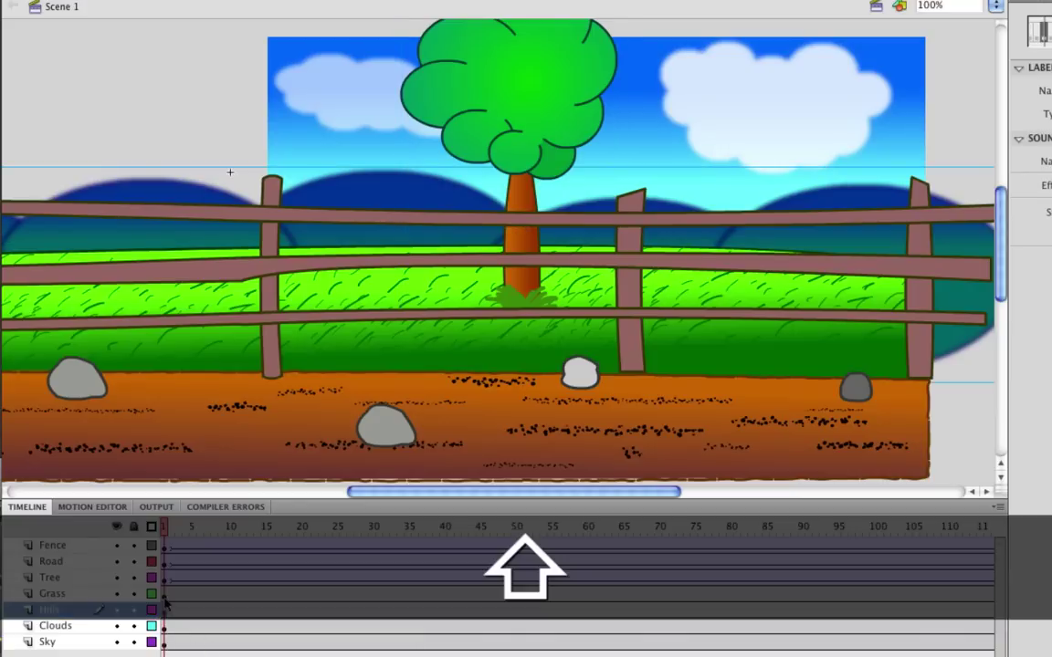
{"action": "right_click", "coordinate": [167, 603]}
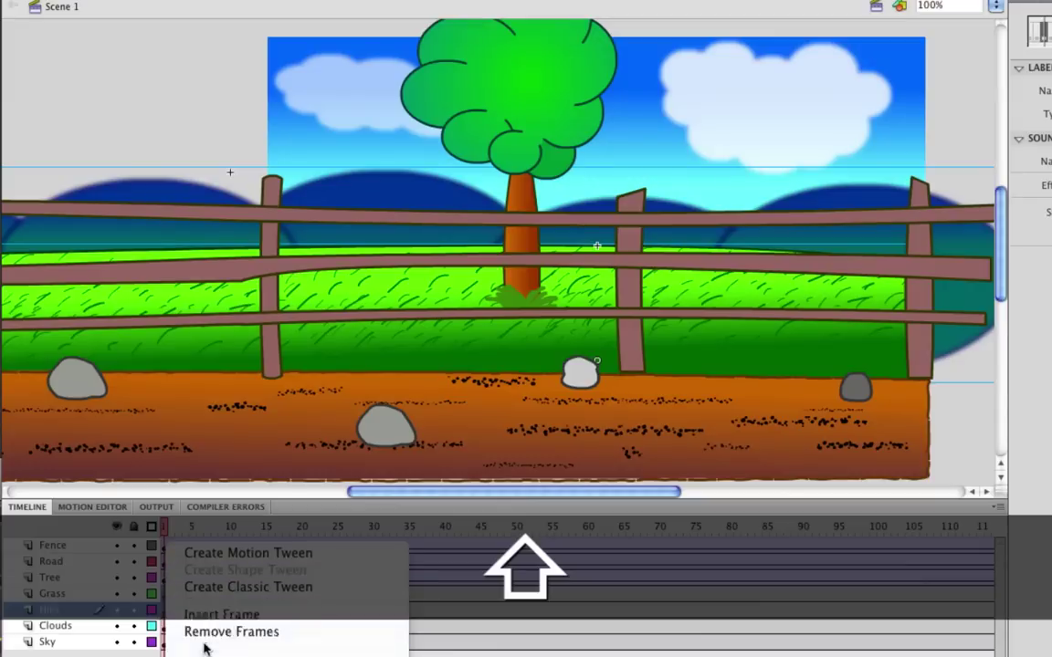
{"action": "left_click", "coordinate": [209, 588]}
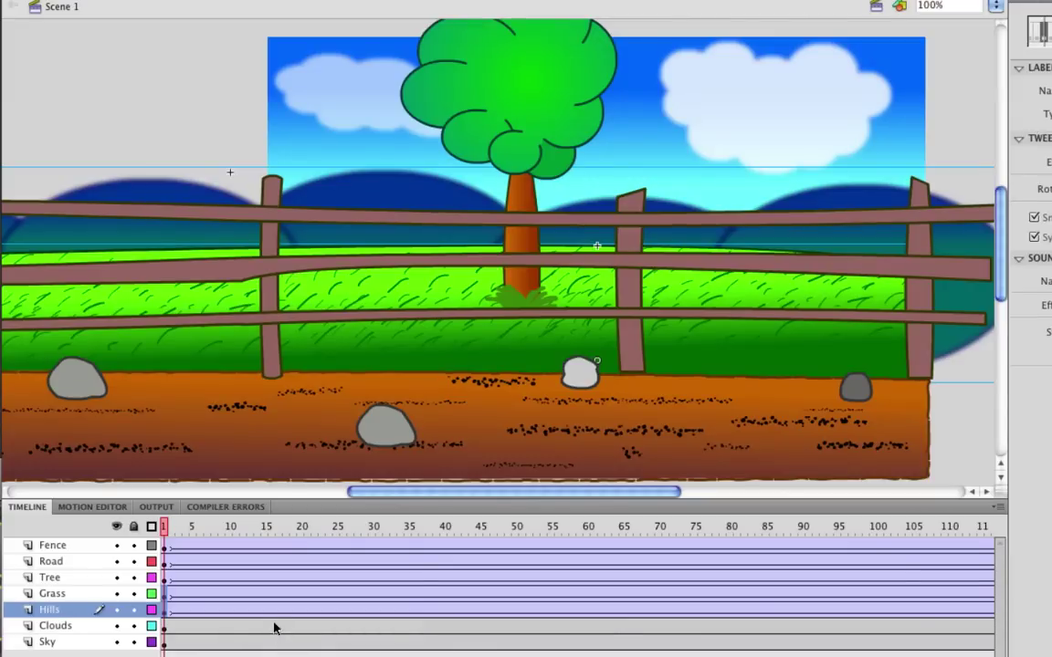
{"action": "key", "text": "Return"}
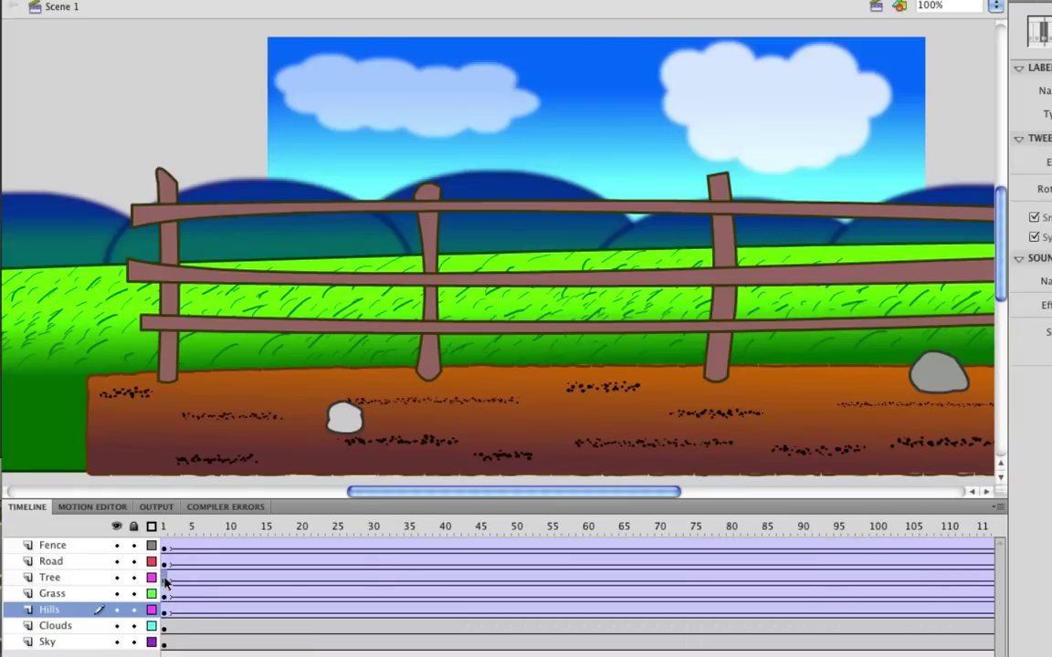
{"action": "left_click", "coordinate": [165, 578]}
{"action": "key", "text": "Return"}
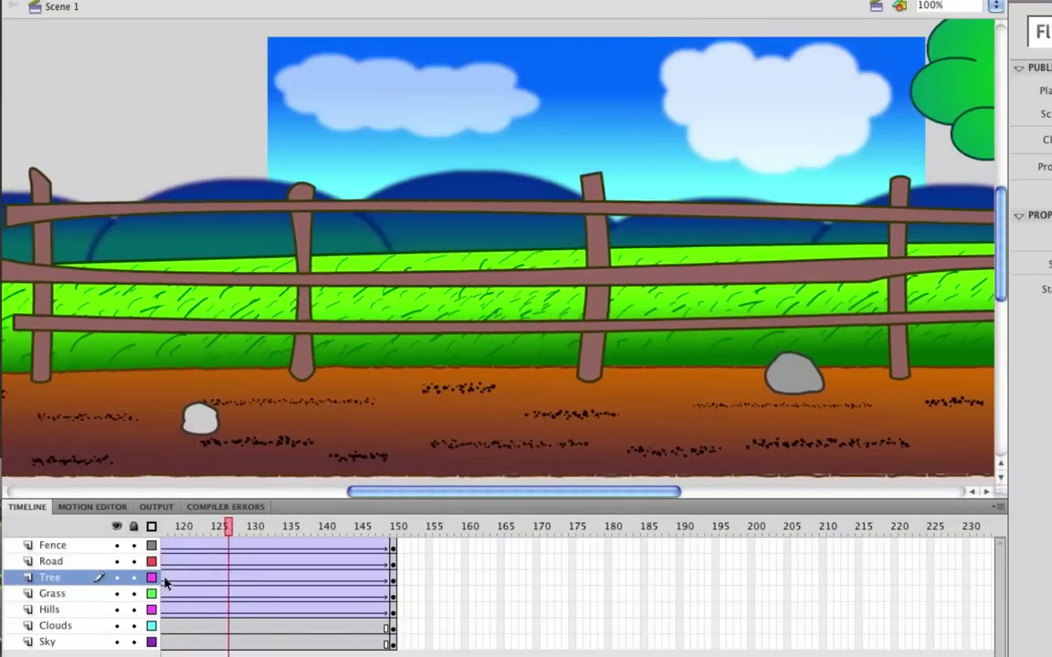
Add a new layer above Fence named Character
{"action": "scroll", "coordinate": [576, 585], "scroll_direction": "left", "scroll_amount": 10}
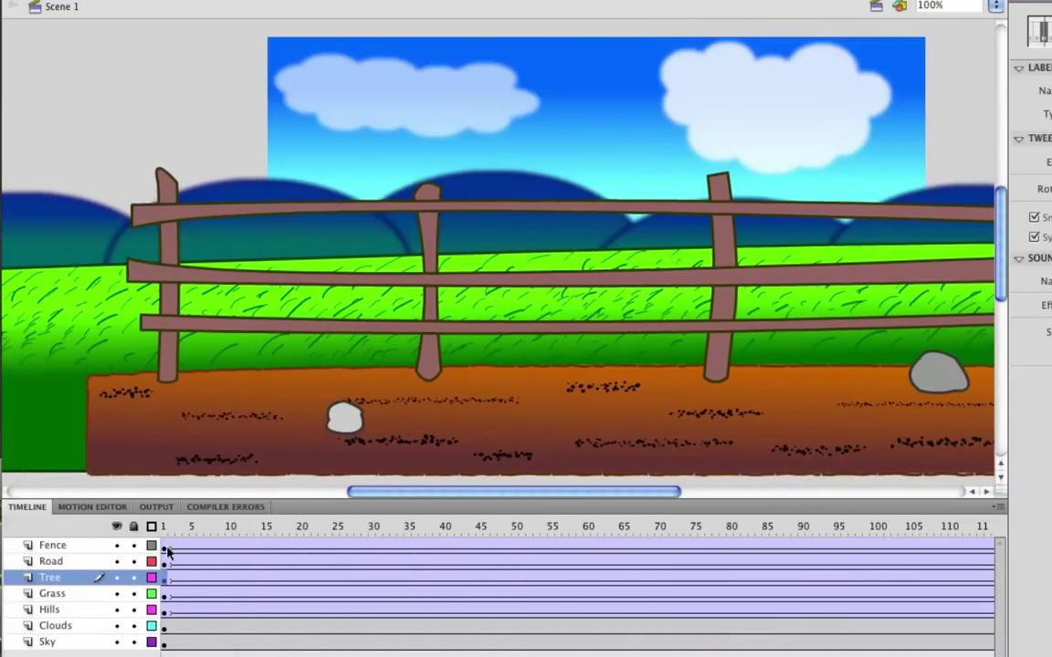
{"action": "left_click", "coordinate": [167, 549]}
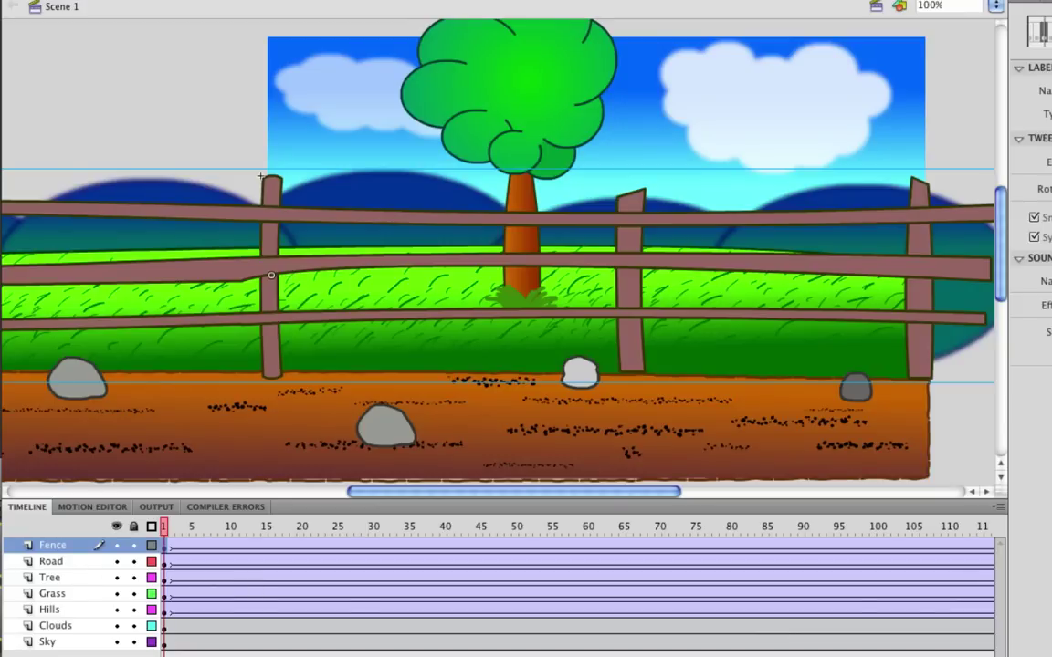
{"action": "left_click", "coordinate": [18, 656]}
{"action": "double_click", "coordinate": [56, 546]}
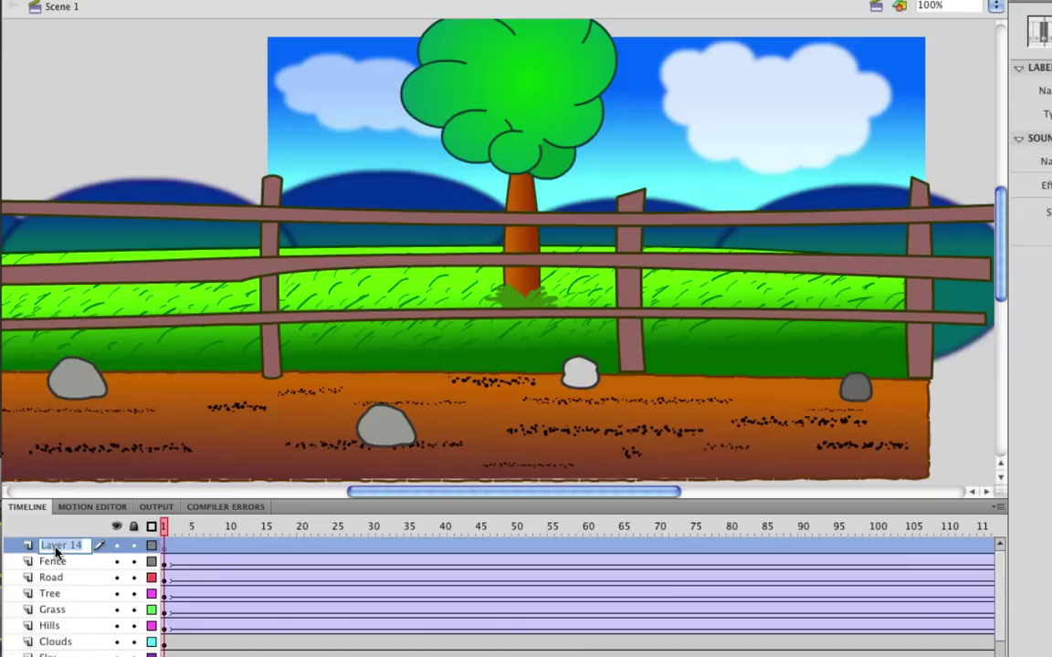
{"action": "type", "text": "Character"}
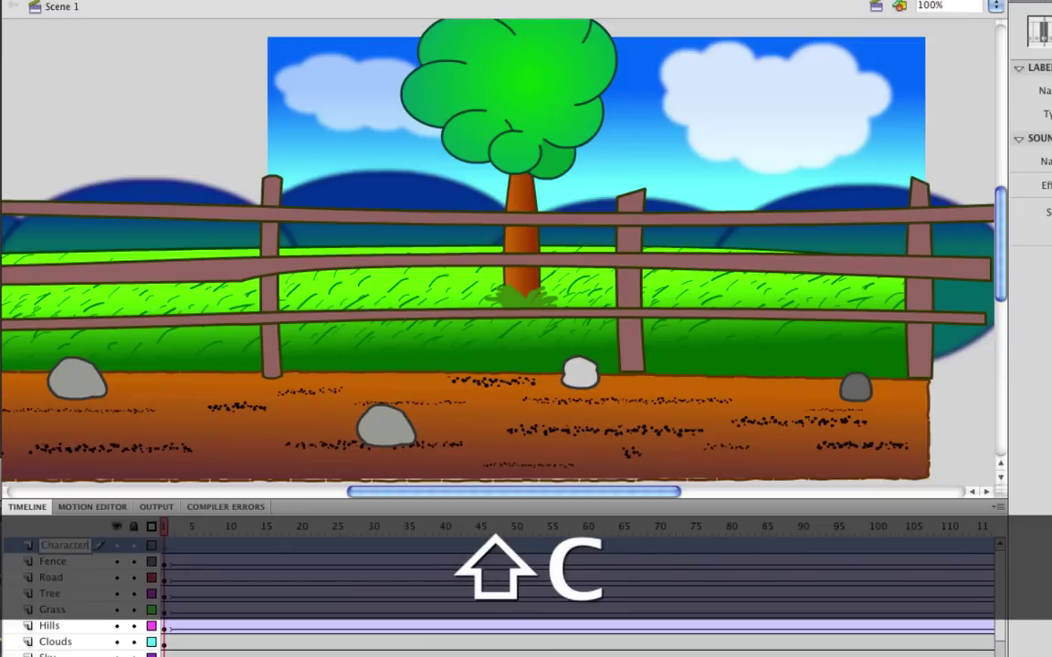
{"action": "key", "text": "Return"}
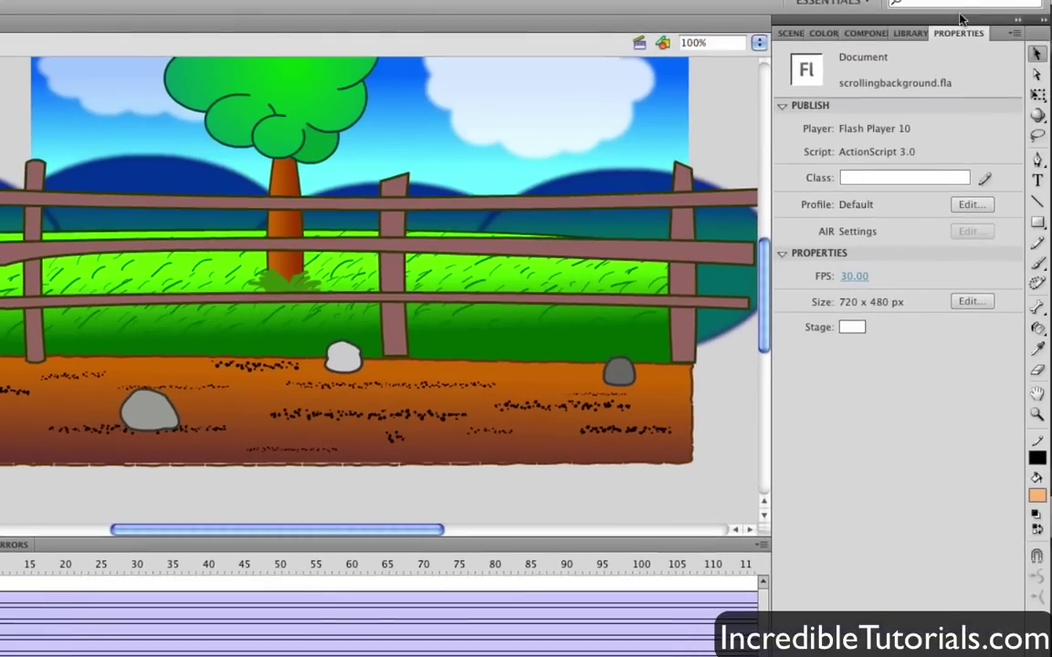
Place Guy Walking 2 from the Library, flip it horizontally, and scale it down slightly
{"action": "left_click", "coordinate": [902, 38]}
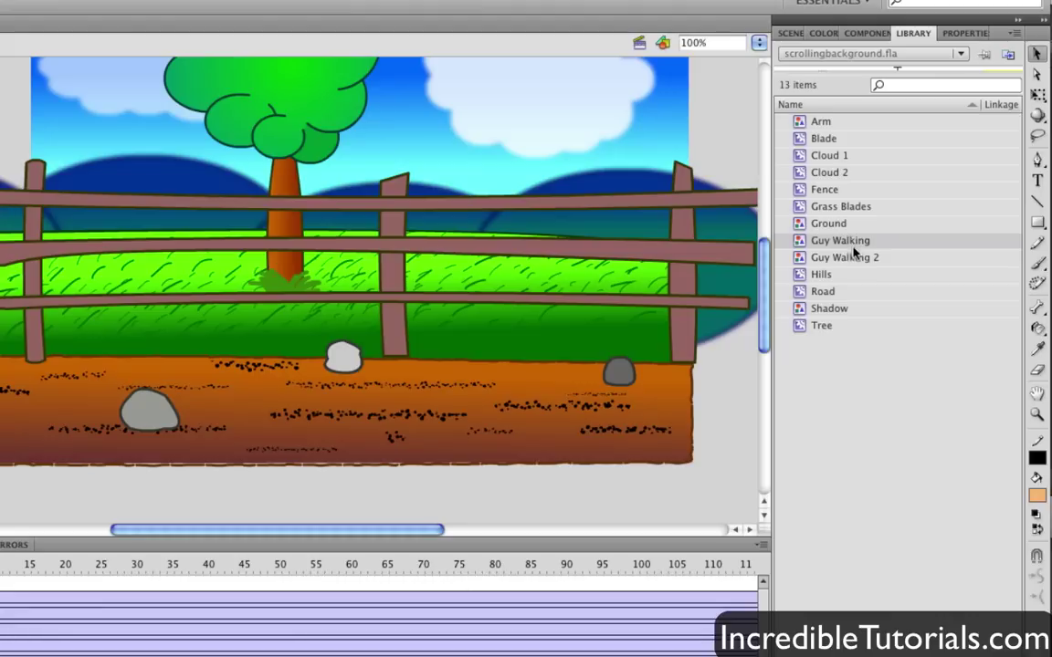
{"action": "left_click", "coordinate": [799, 258]}
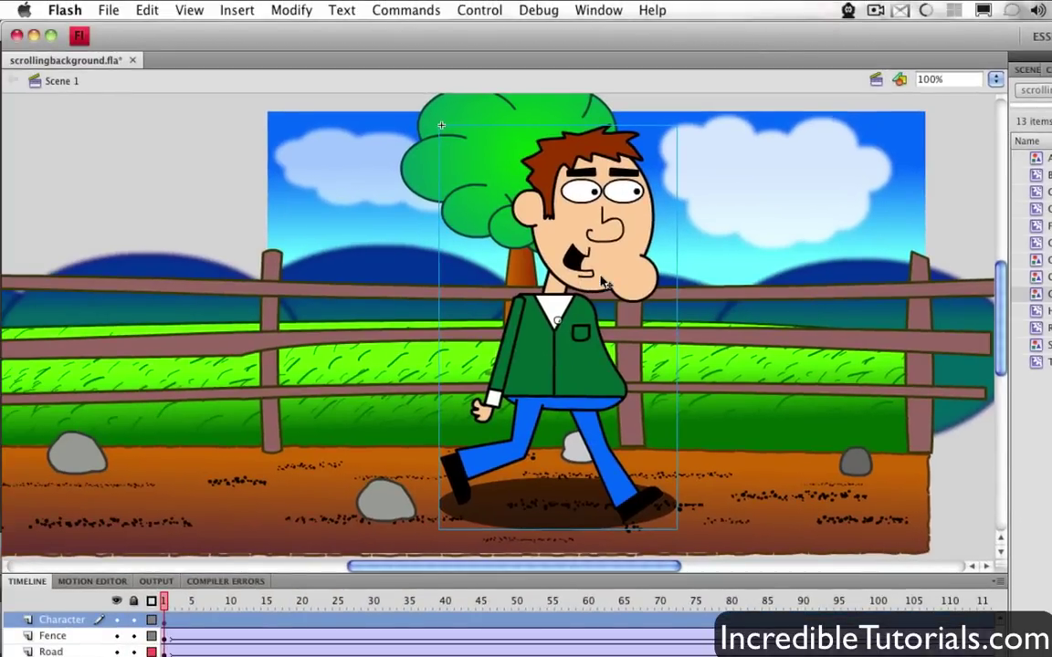
{"action": "left_click", "coordinate": [305, 10]}
{"action": "mouse_move", "coordinate": [373, 213]}
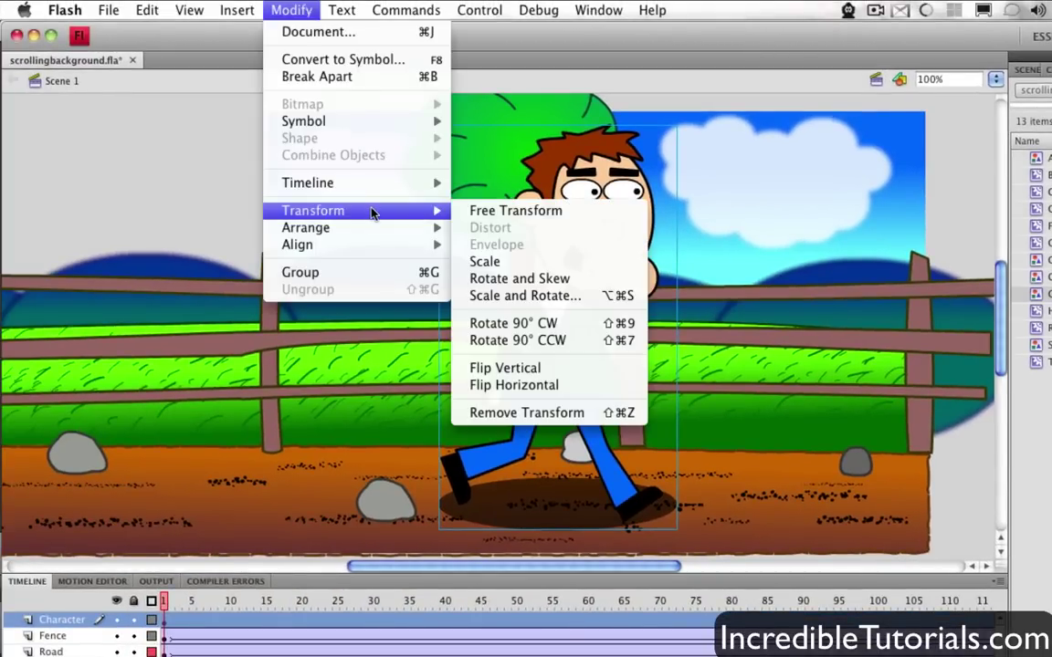
{"action": "left_click", "coordinate": [617, 384]}
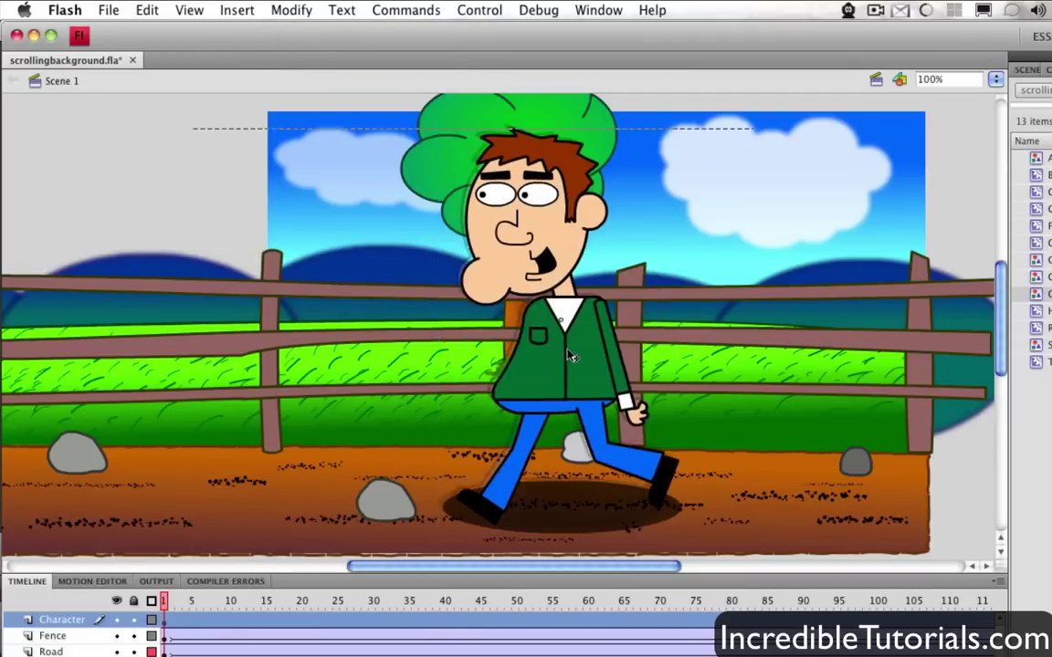
{"action": "left_click_drag", "start_coordinate": [554, 356], "coordinate": [625, 350]}
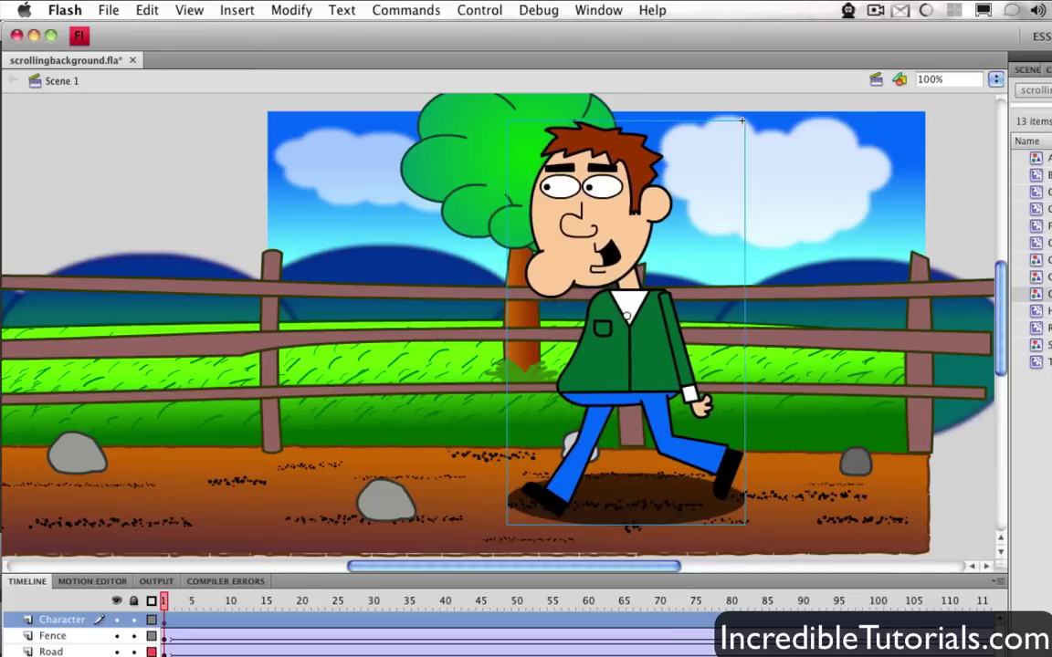
{"action": "key", "text": "q"}
{"action": "left_click_drag", "start_coordinate": [745, 119], "coordinate": [718, 165]}
{"action": "left_click_drag", "start_coordinate": [630, 362], "coordinate": [606, 372]}
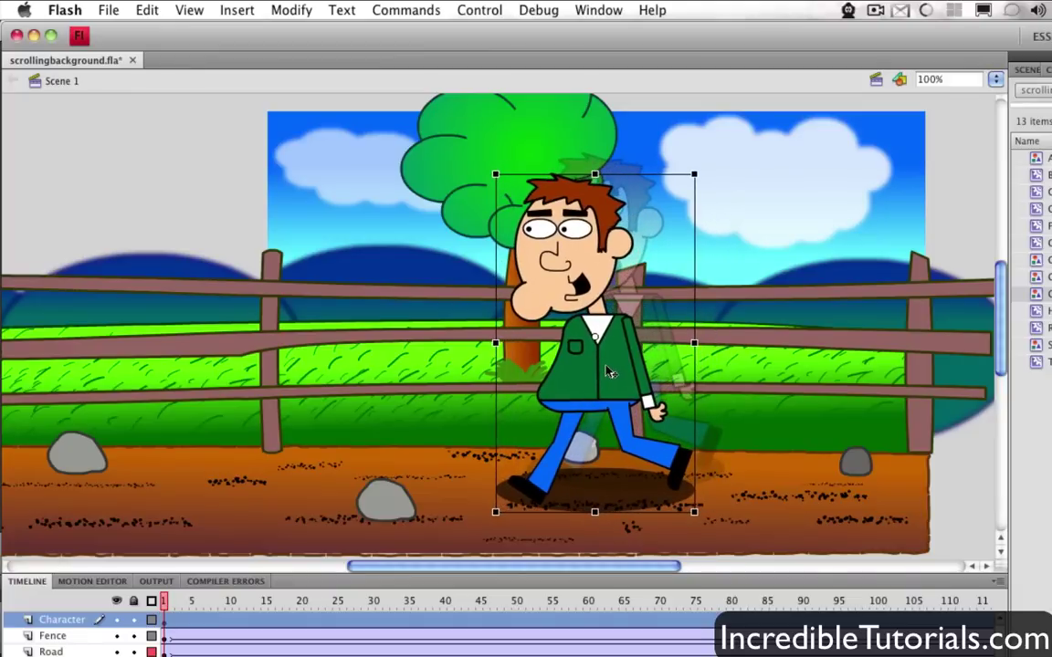
Run Test Movie twice to watch the walking character over the scrolling farm
{"action": "left_click", "coordinate": [501, 9]}
{"action": "left_click", "coordinate": [527, 138]}
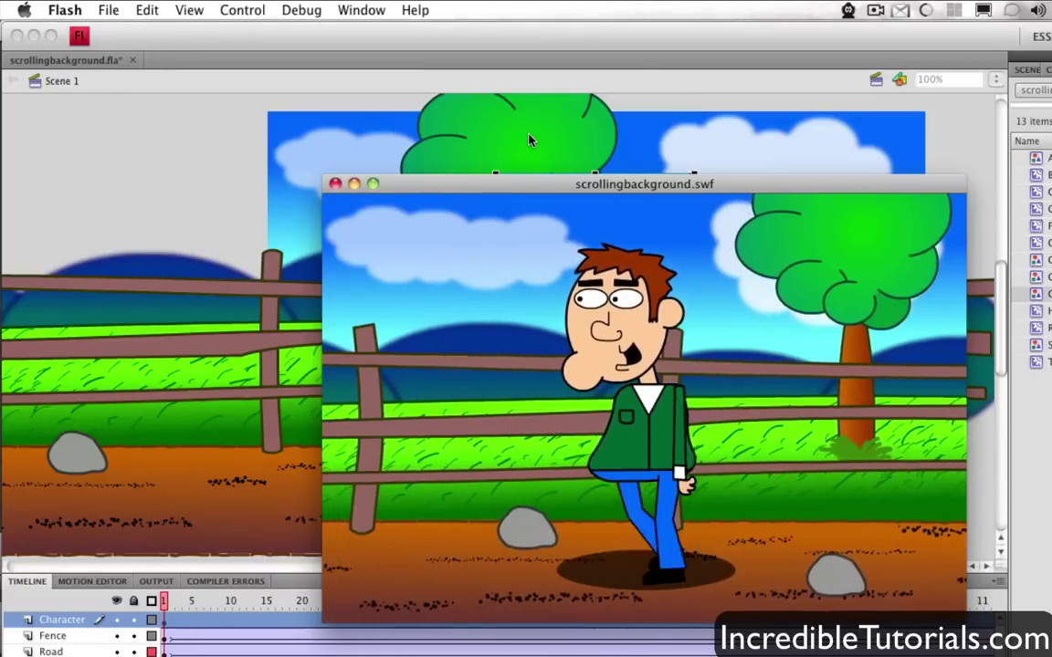
{"action": "left_click", "coordinate": [335, 184]}
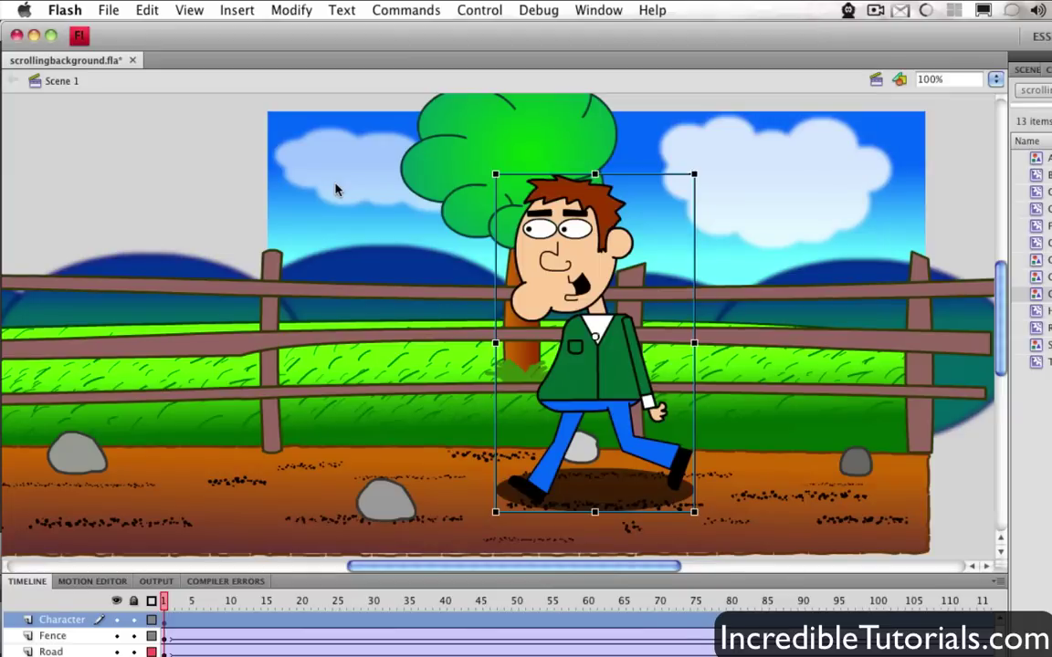
{"action": "scroll", "coordinate": [584, 621], "scroll_direction": "right", "scroll_amount": 10}
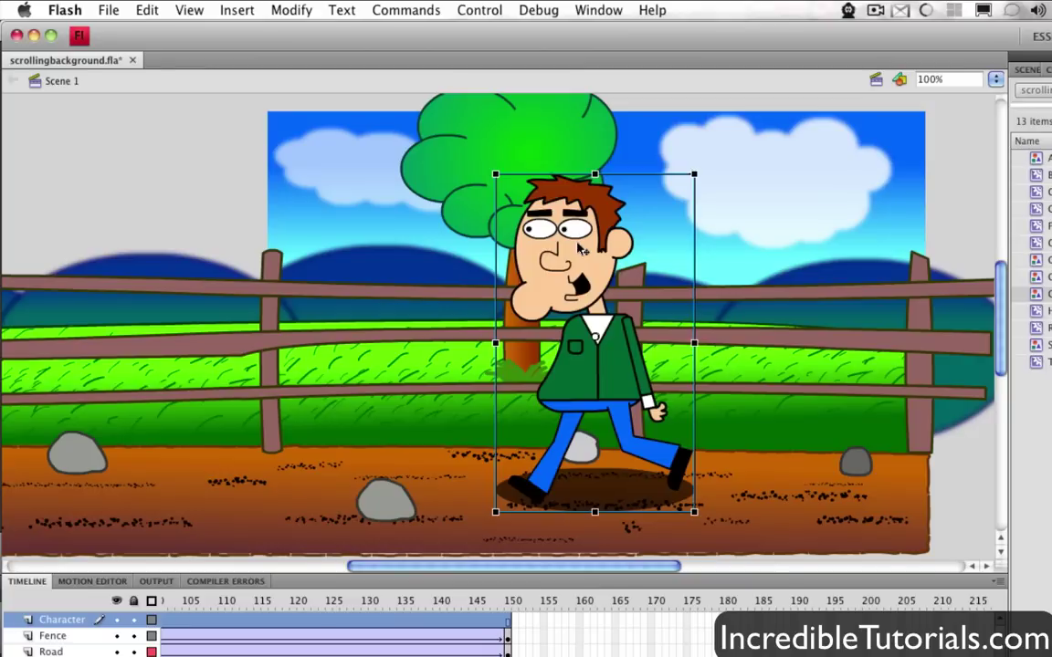
{"action": "left_click", "coordinate": [479, 10]}
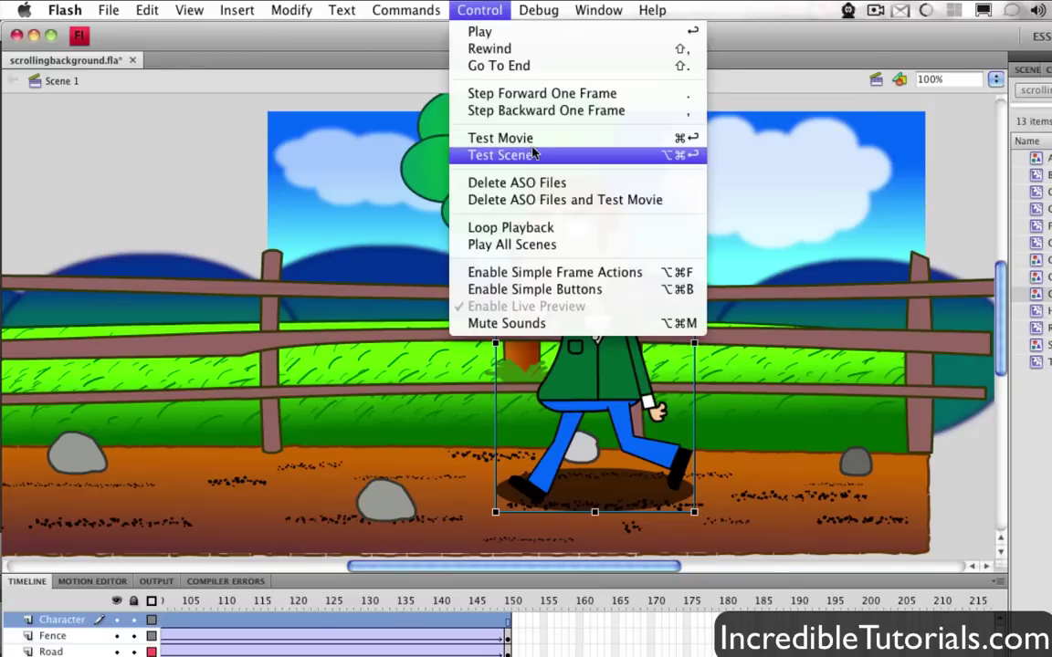
{"action": "left_click", "coordinate": [500, 138]}
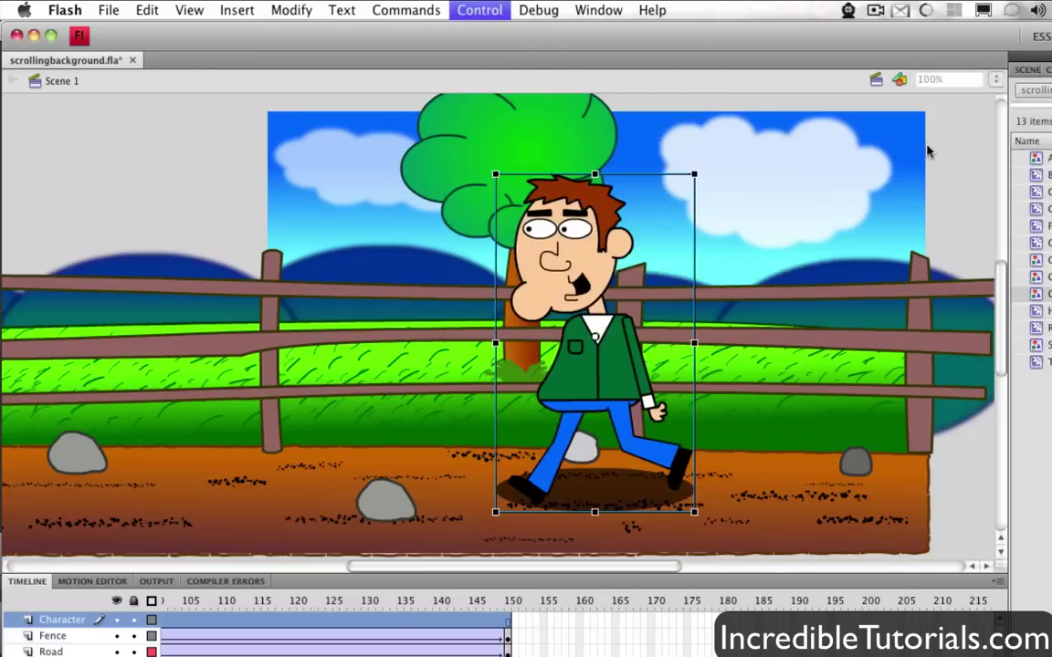